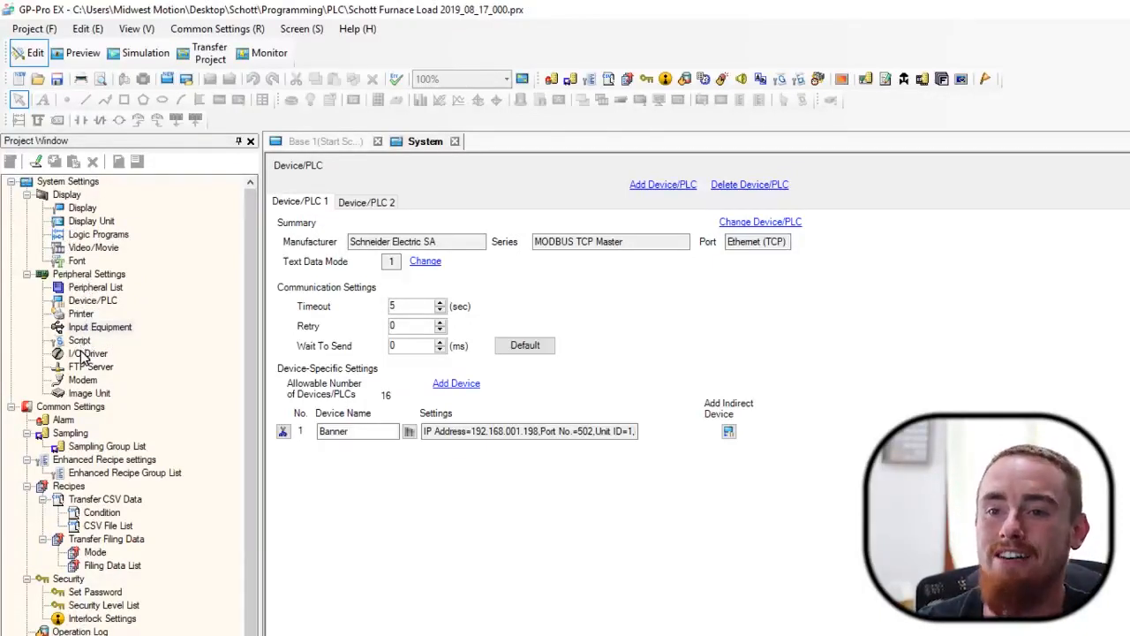
# Step: Open the Device/PLC settings and select ODVA as the manufacturer for a new device
pyautogui.doubleClick(83, 302)
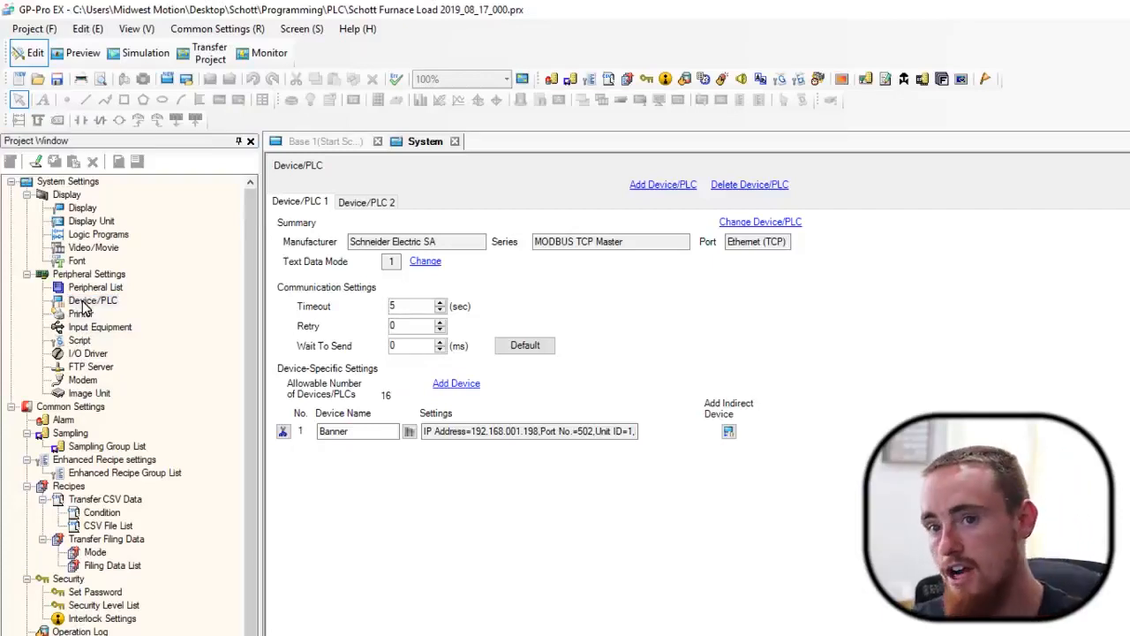
pyautogui.moveTo(101, 303); pyautogui.dragTo(97, 311)
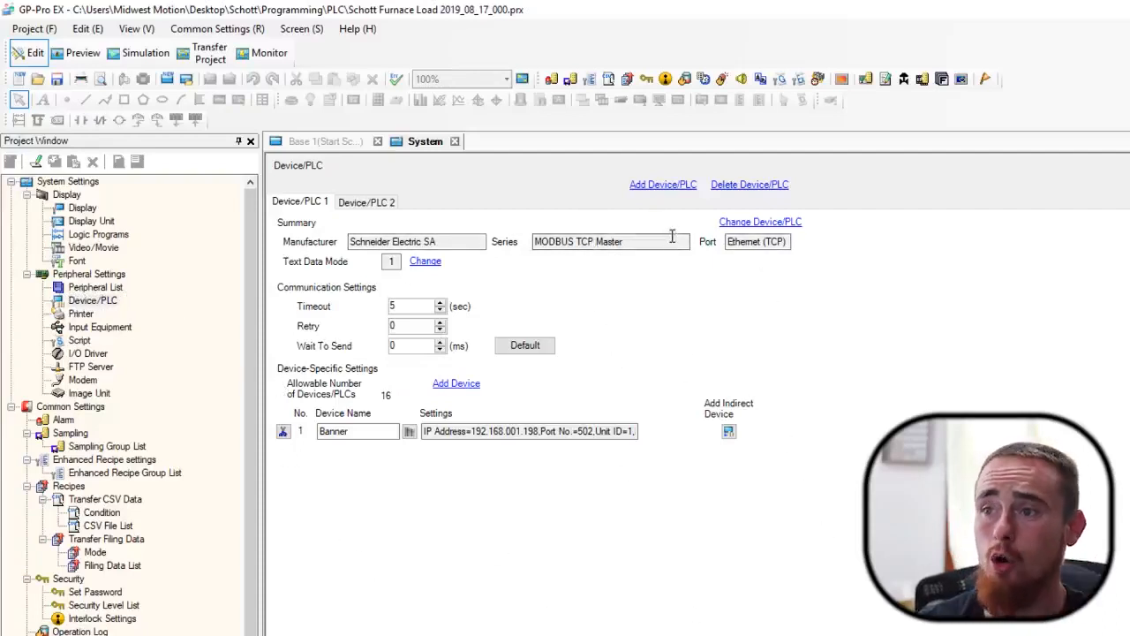
pyautogui.click(686, 186)
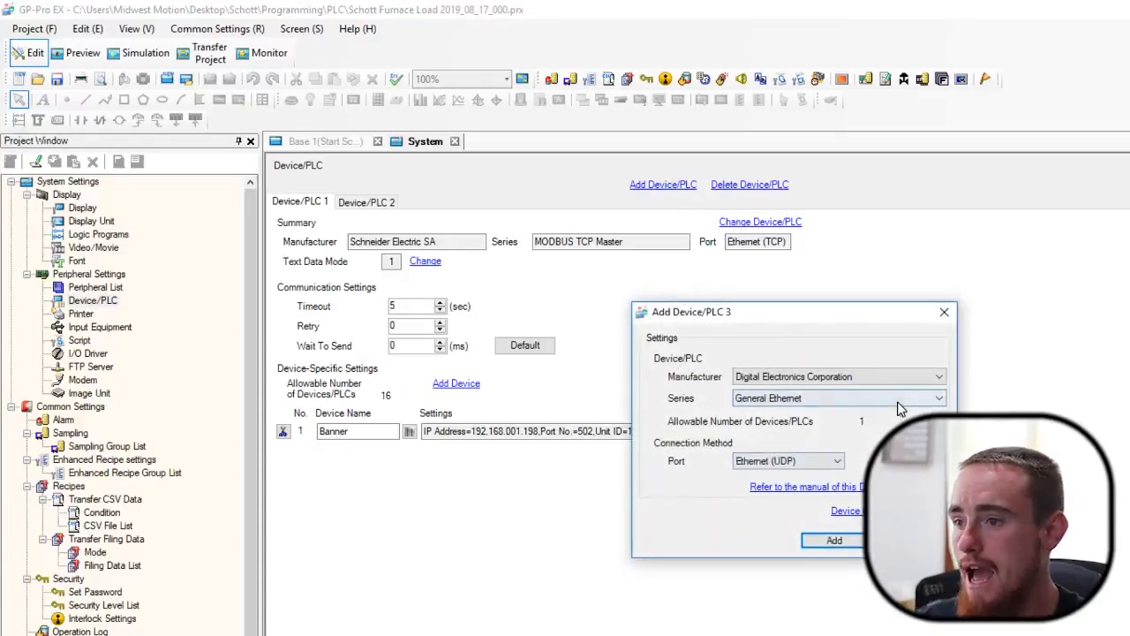
pyautogui.click(924, 402)
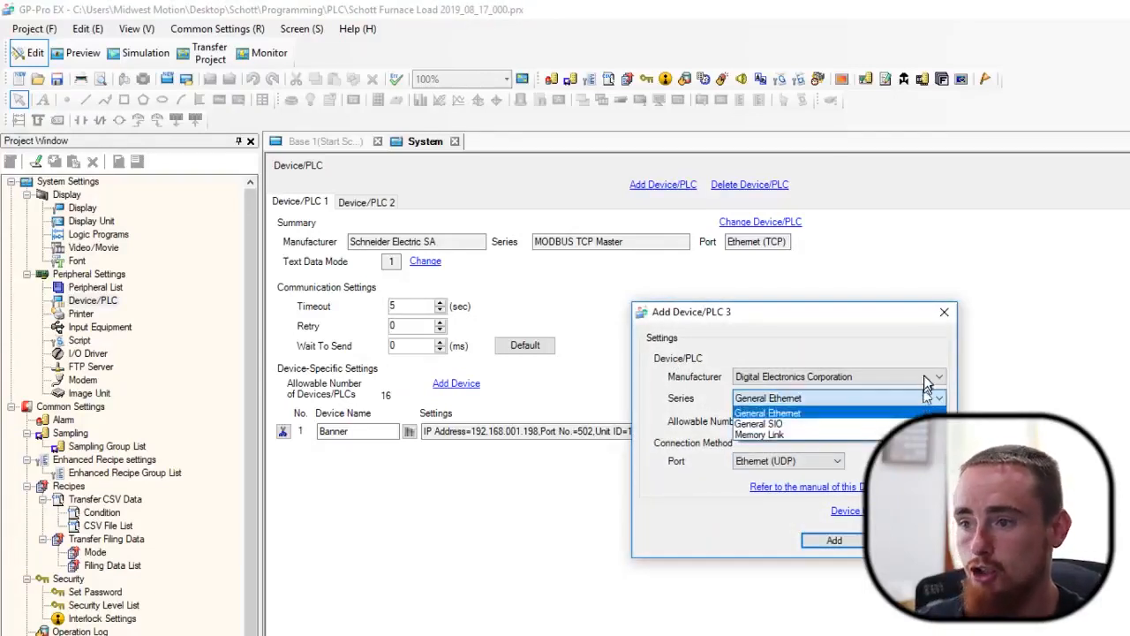
pyautogui.click(925, 380)
pyautogui.click(925, 376)
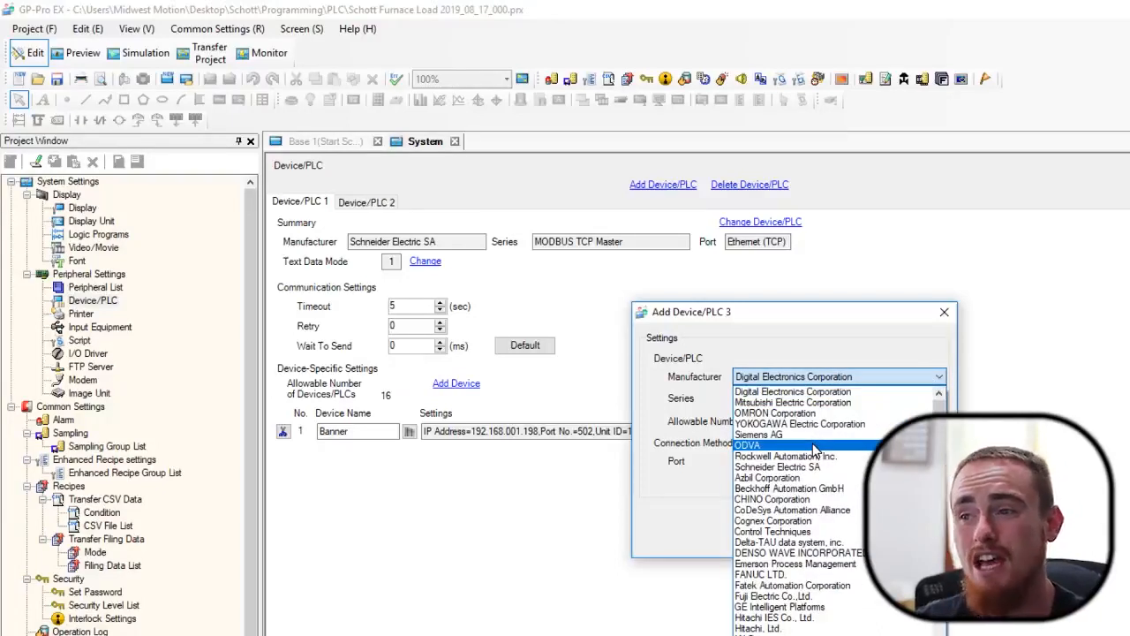
pyautogui.click(814, 445)
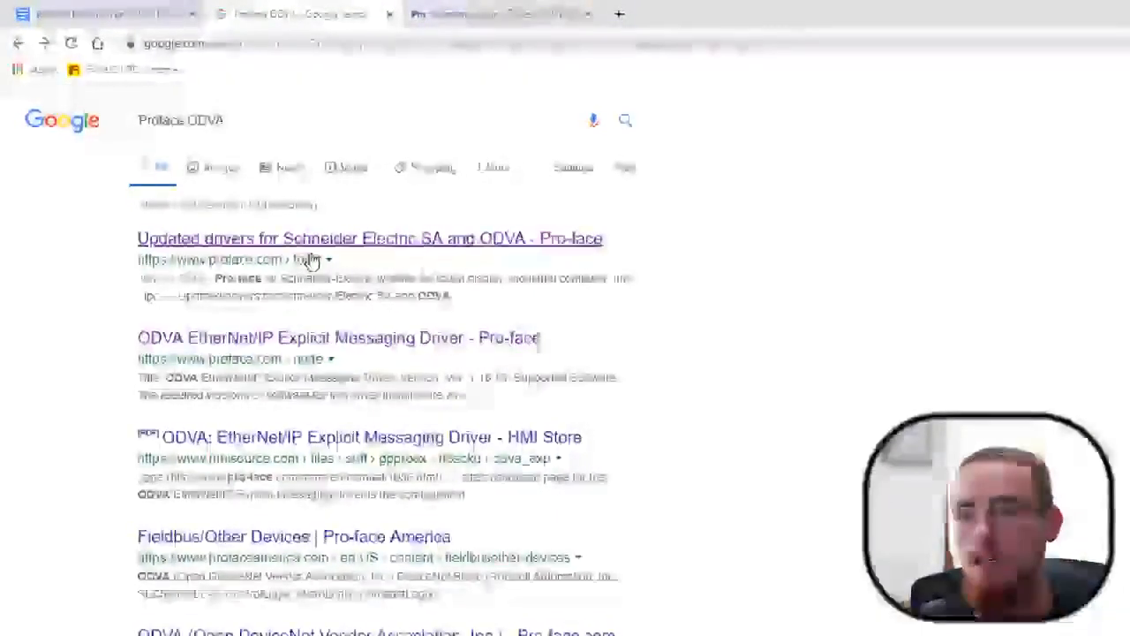
# Step: In the web browser, open Pro-face's updated drivers page and download the ODVA EtherNet/IP Explicit Messaging driver installer
pyautogui.click(374, 243)
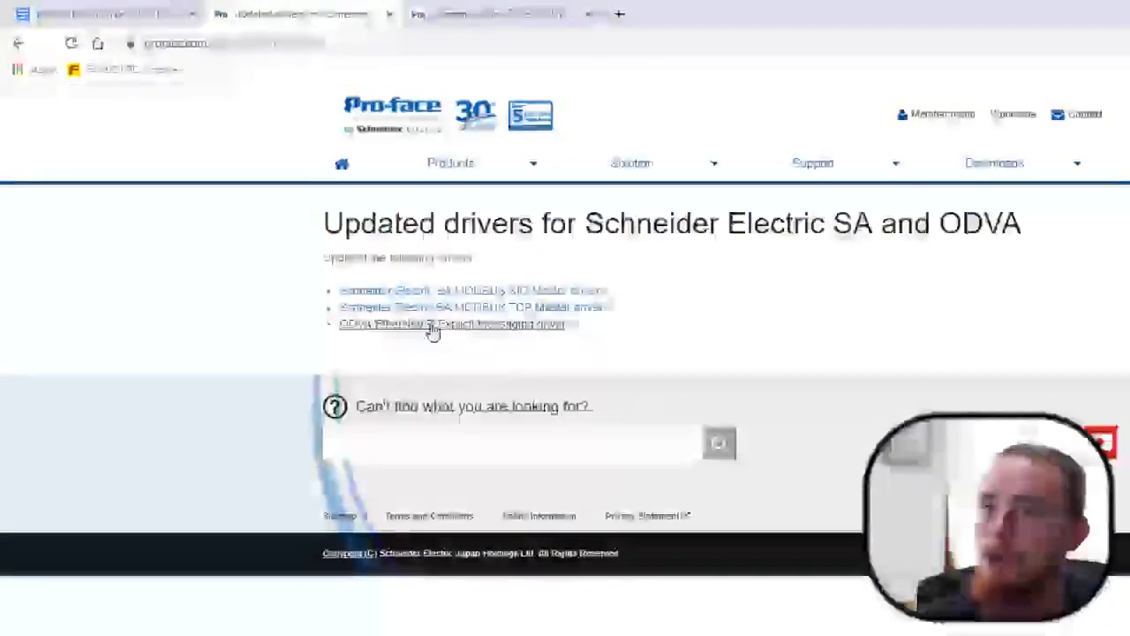
pyautogui.click(431, 327)
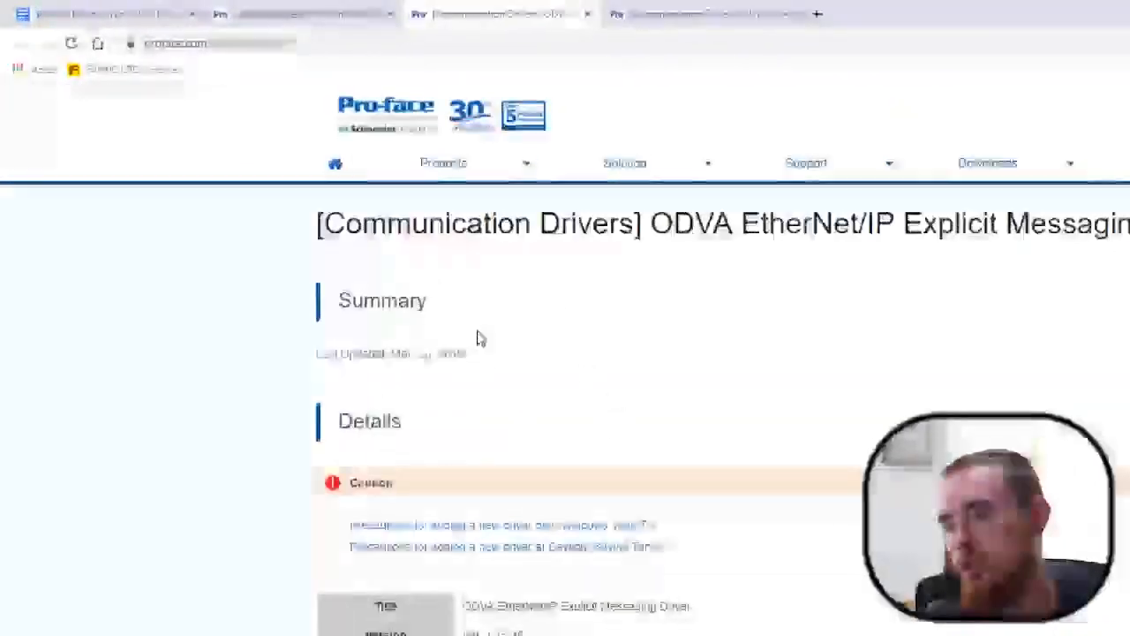
pyautogui.scroll(-5, 527, 356)
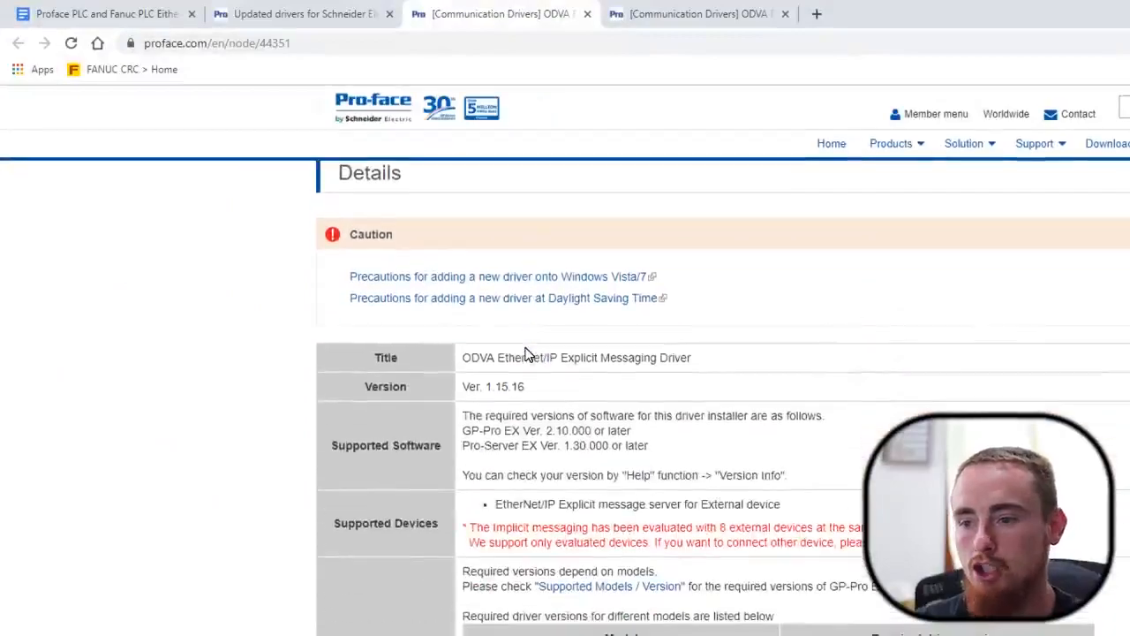
pyautogui.scroll(-15, 527, 356)
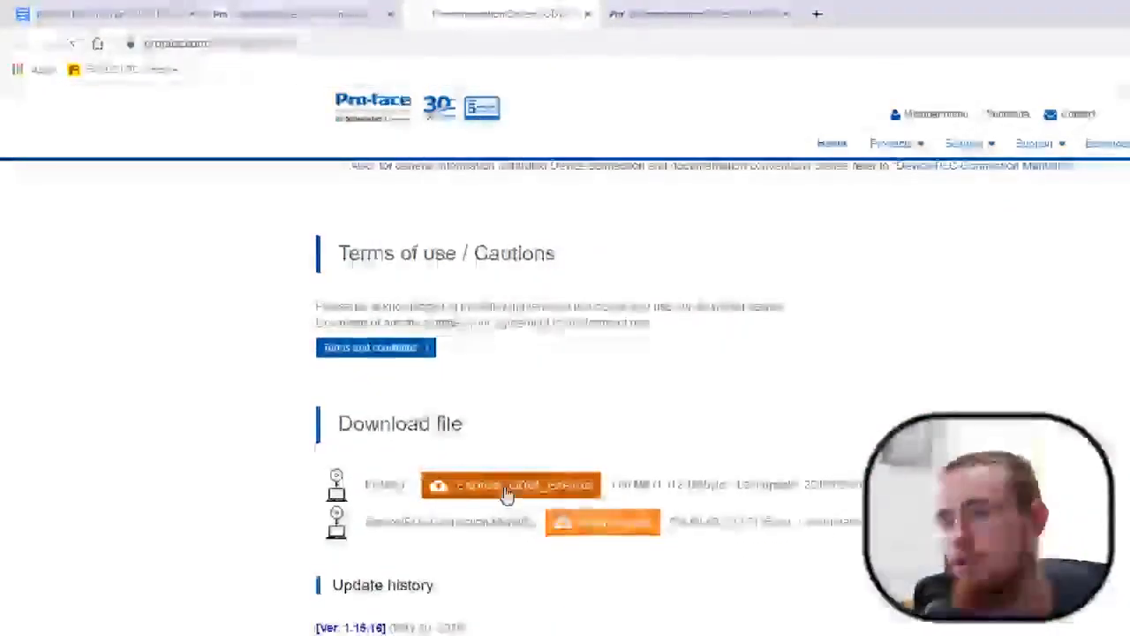
pyautogui.click(507, 493)
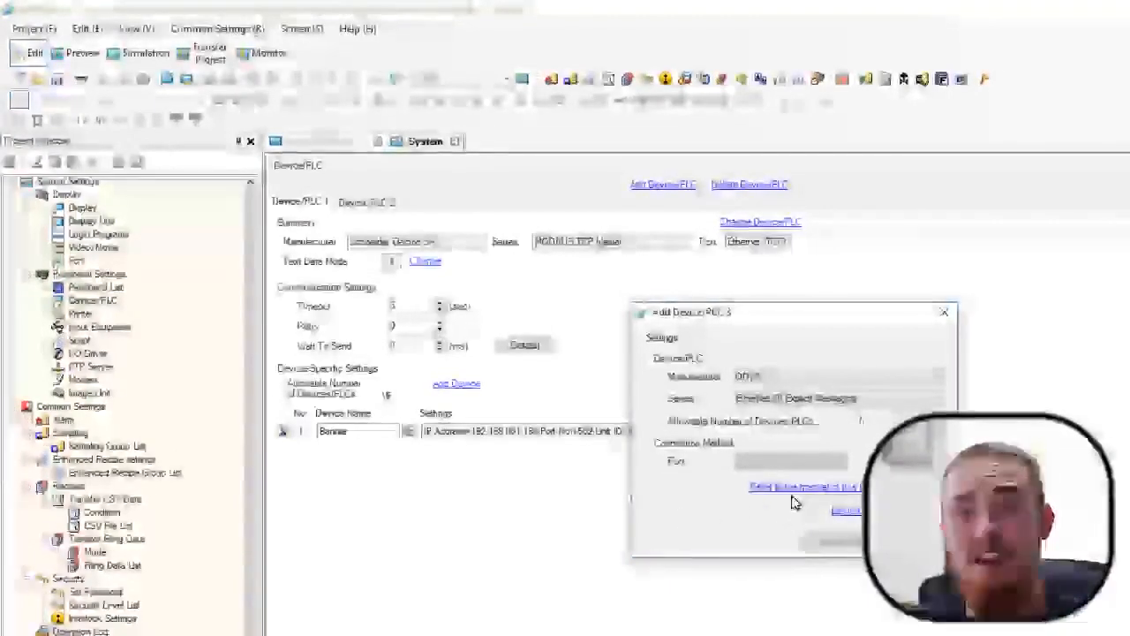
pyautogui.moveTo(822, 323); pyautogui.dragTo(945, 291)
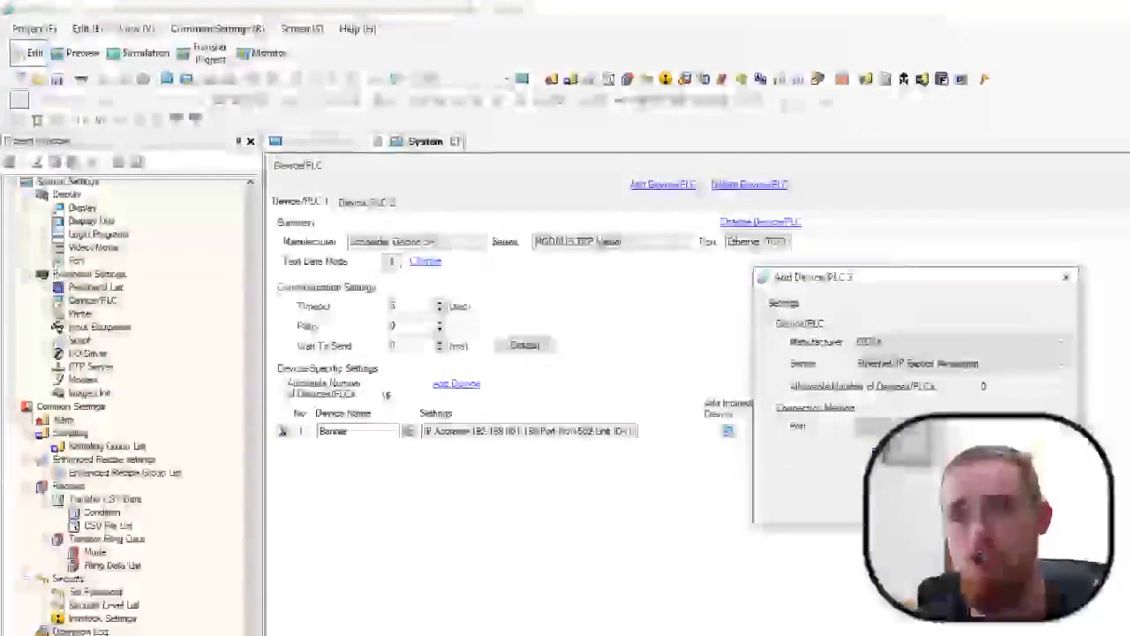
pyautogui.click(993, 370)
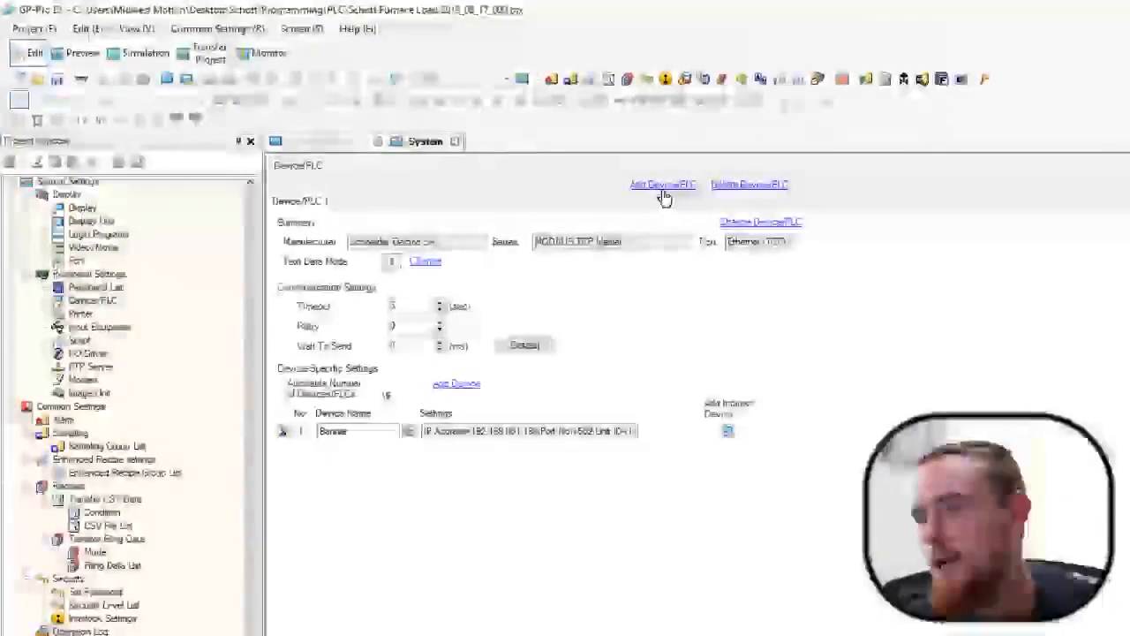
# Step: Add a second device with manufacturer ODVA, series EtherNet/IP Explicit Messaging and port Ethernet (TCP)
pyautogui.click(663, 187)
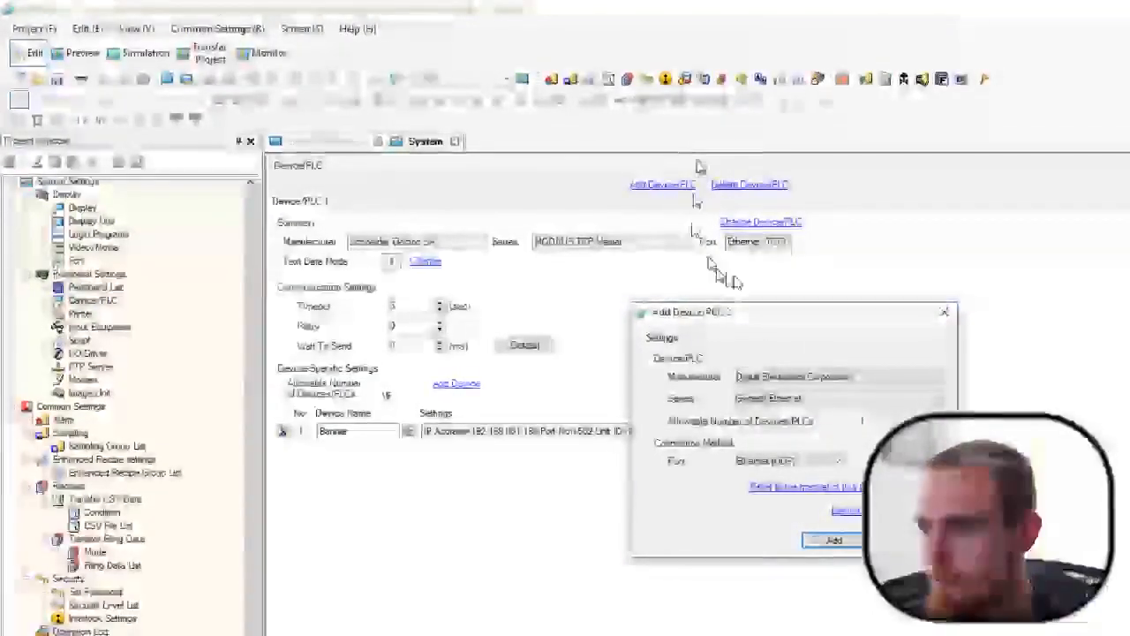
pyautogui.click(939, 378)
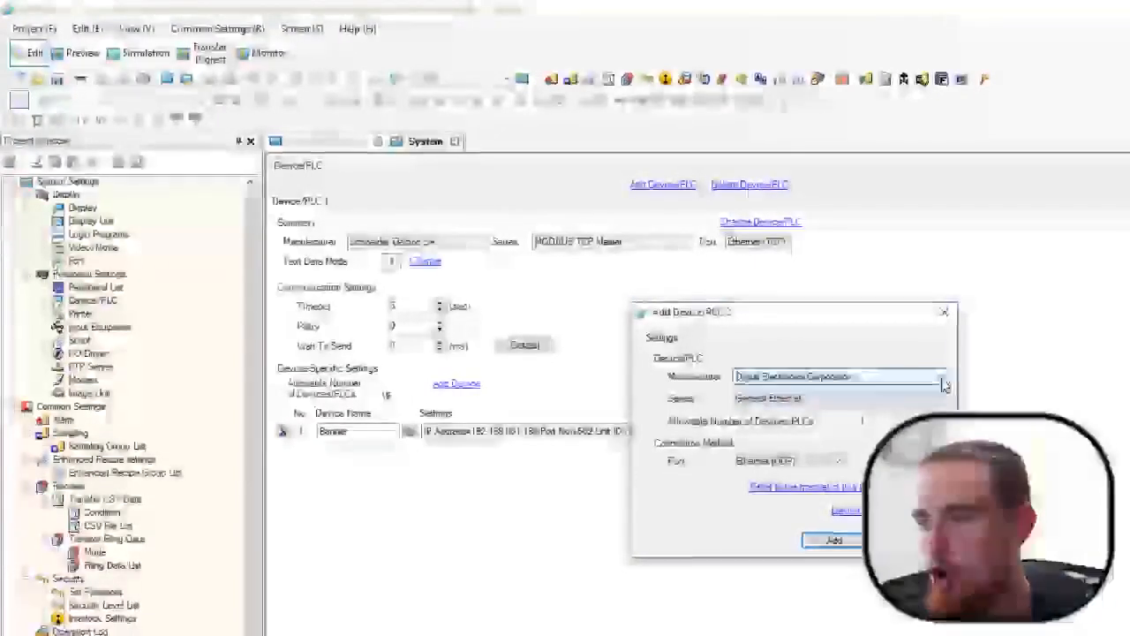
pyautogui.click(784, 445)
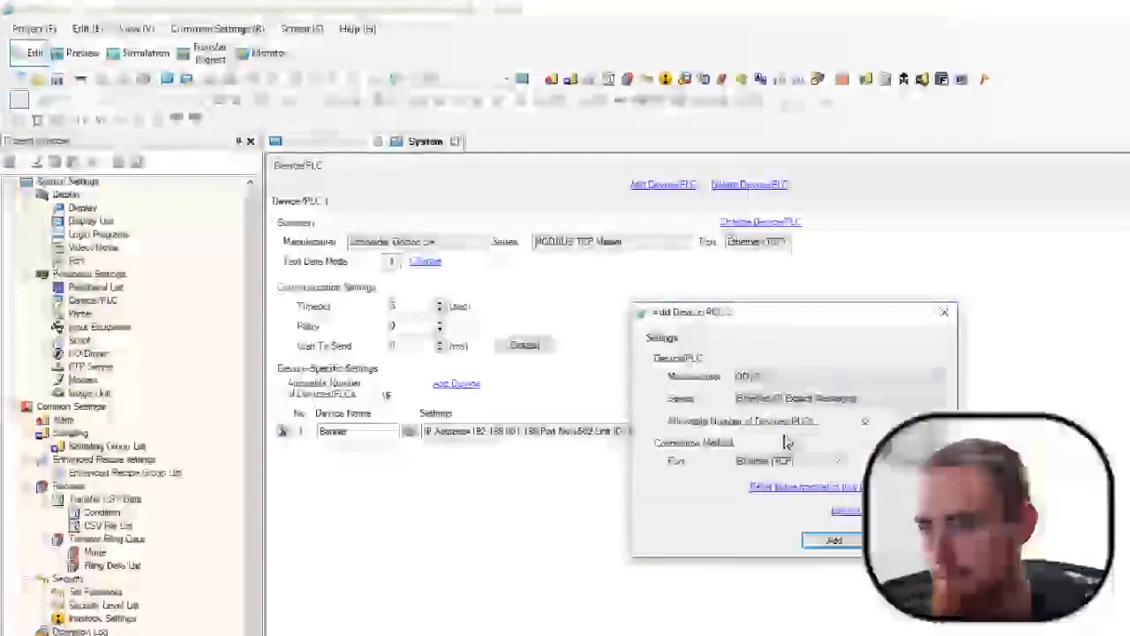
pyautogui.click(887, 399)
pyautogui.click(887, 399)
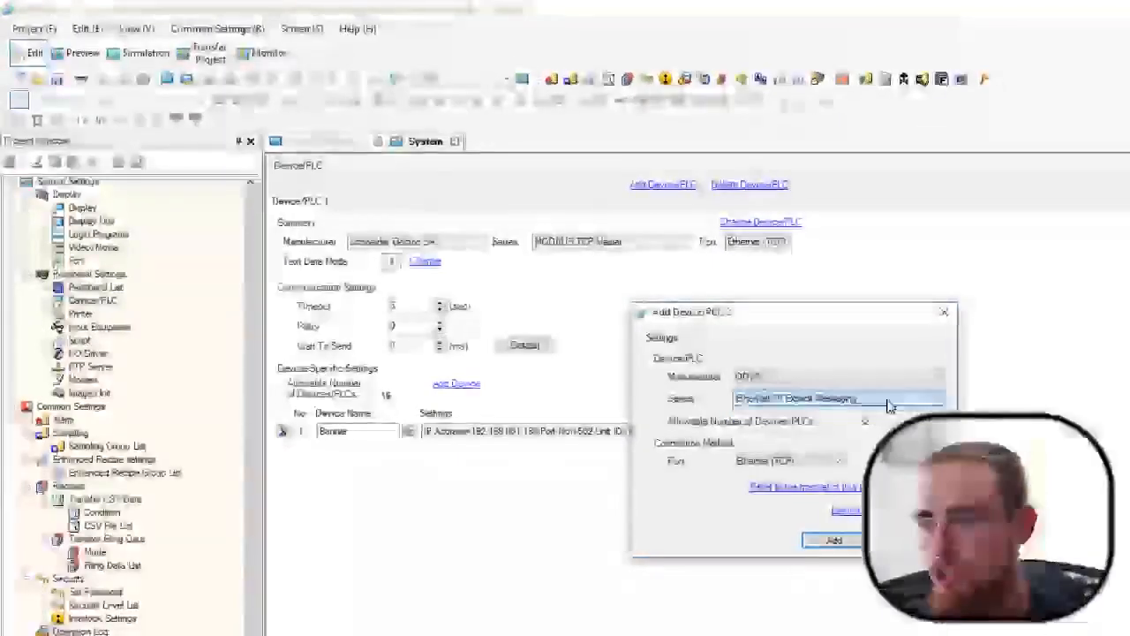
pyautogui.click(835, 460)
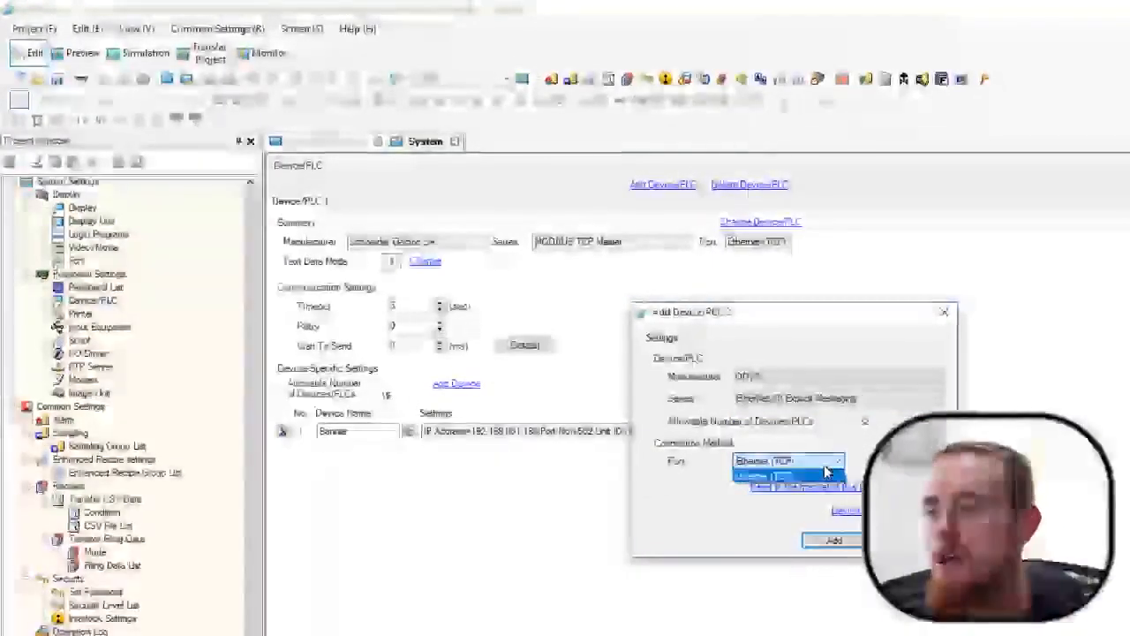
pyautogui.click(827, 472)
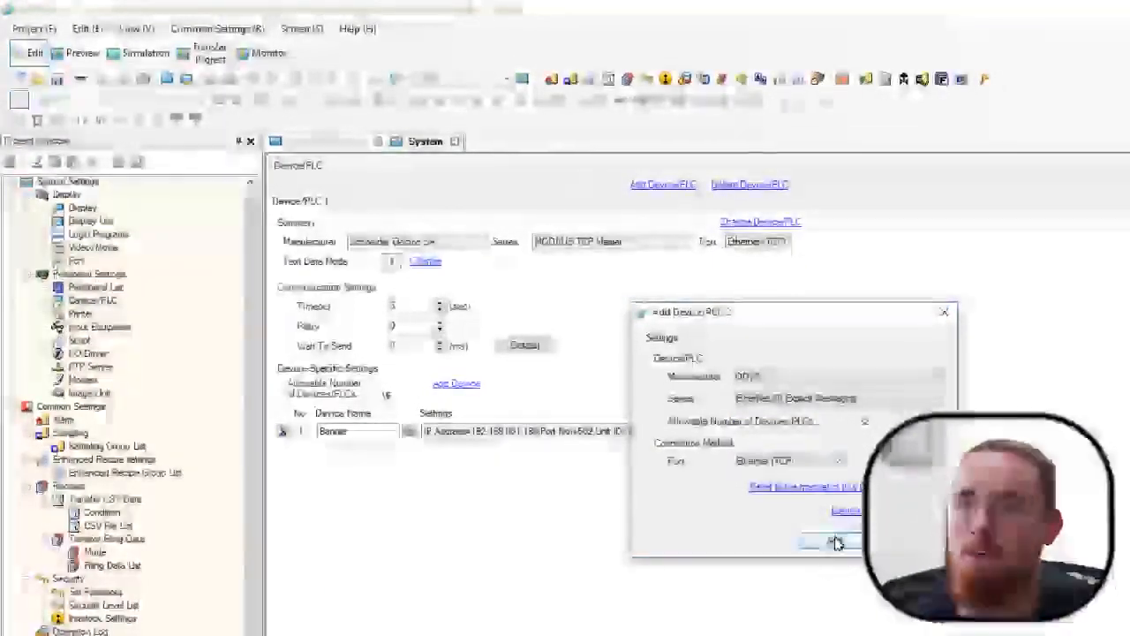
pyautogui.click(830, 539)
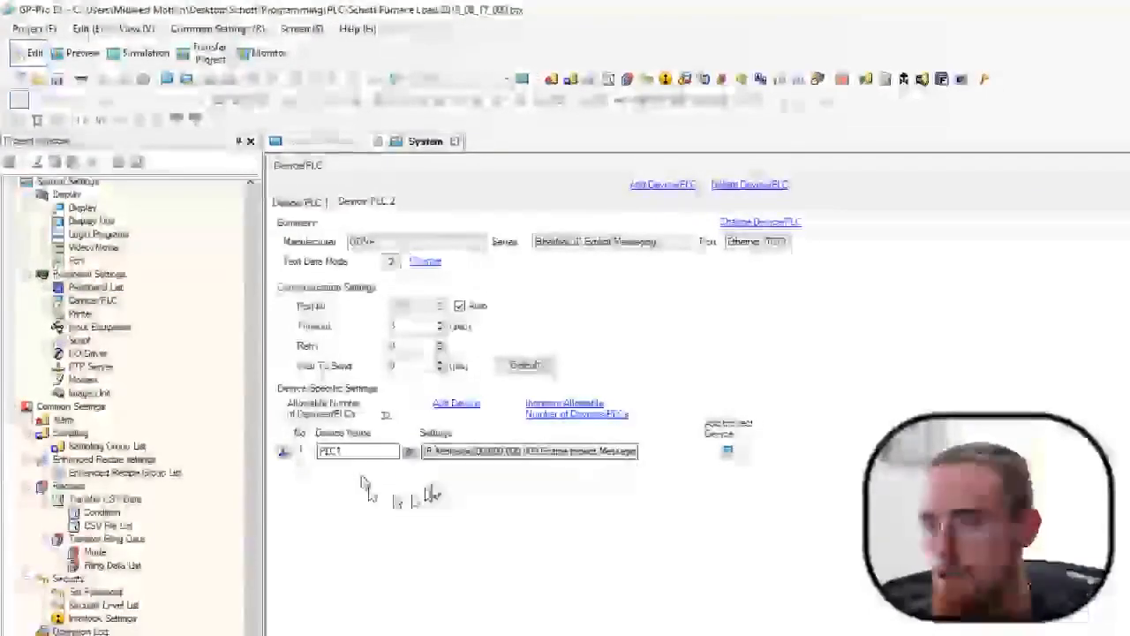
# Step: Set PLC1's IP address to 192.168.0.110 and enable implicit messaging with a control/status address
pyautogui.click(409, 452)
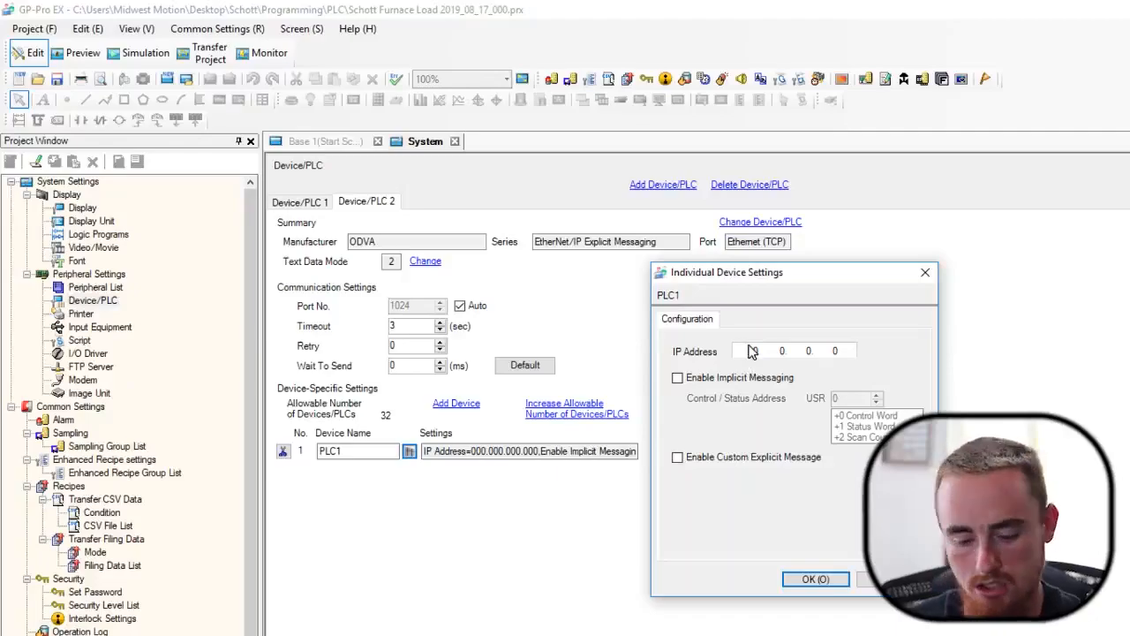
pyautogui.click(751, 352)
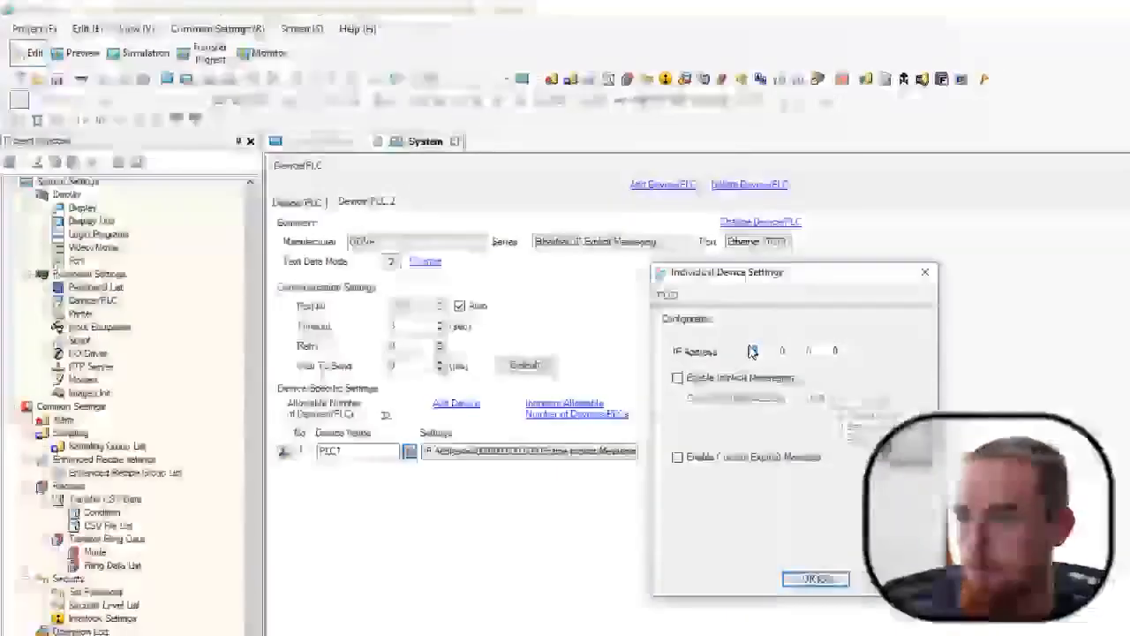
pyautogui.write('192')
pyautogui.press('Tab')
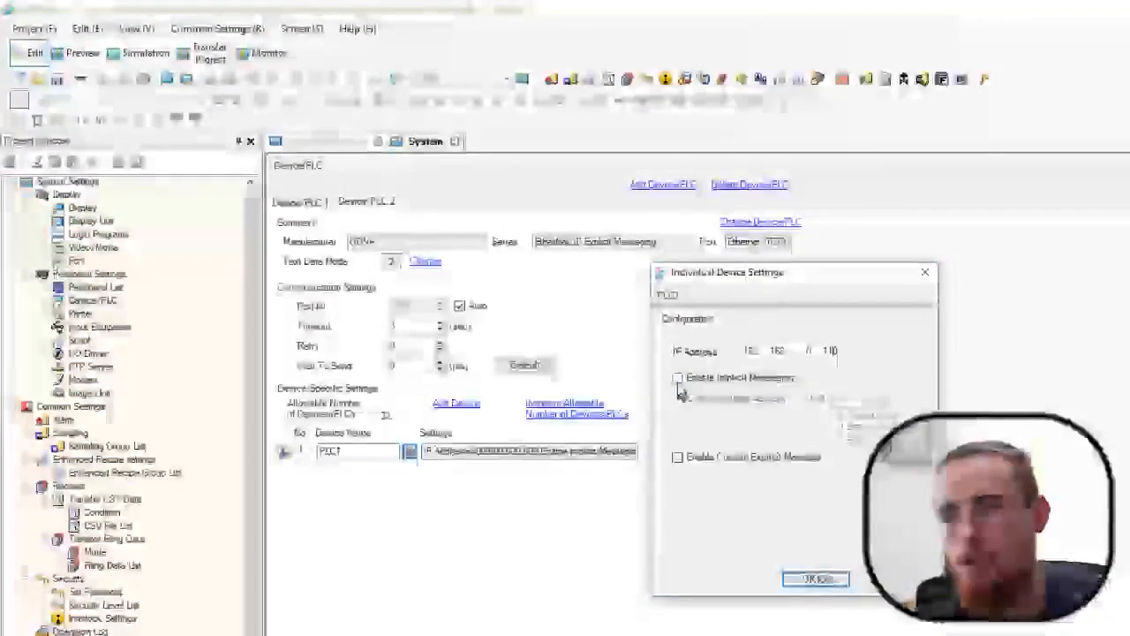
pyautogui.click(677, 378)
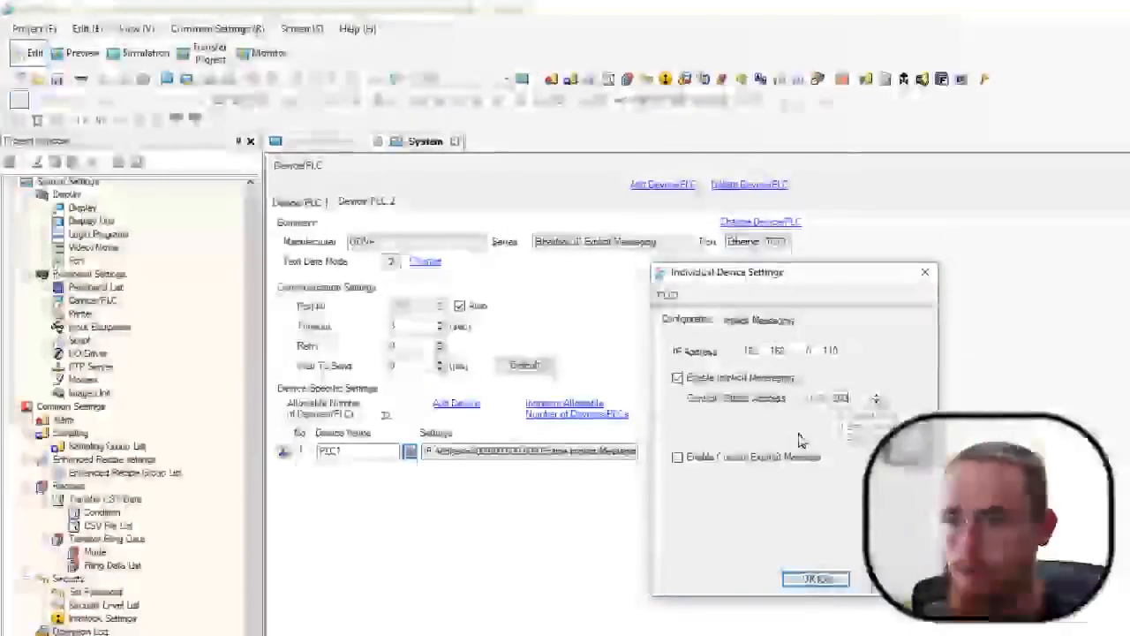
pyautogui.press('Return')
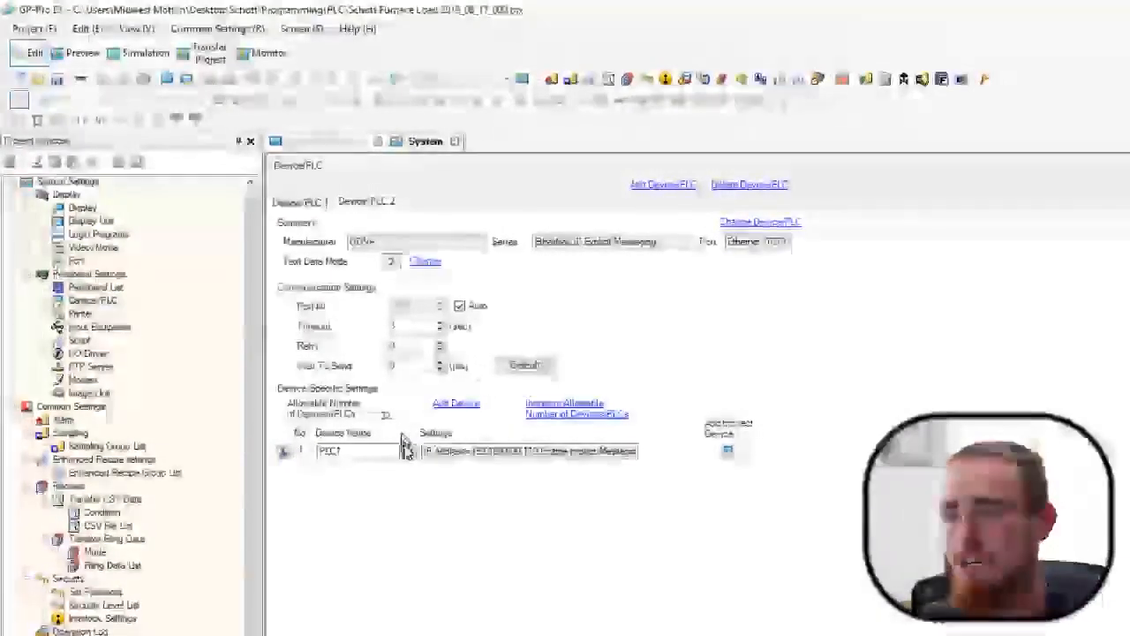
# Step: In PLC1's implicit messaging settings, set both the input size and the output size to 32
pyautogui.click(408, 451)
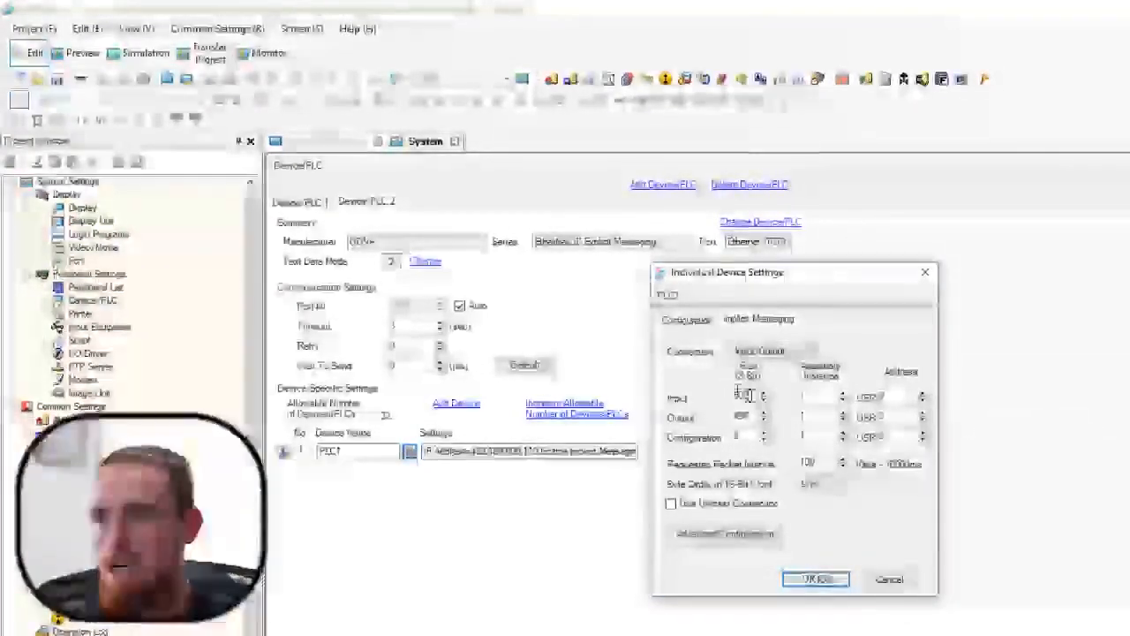
pyautogui.moveTo(752, 398); pyautogui.dragTo(305, 342)
pyautogui.write('8')
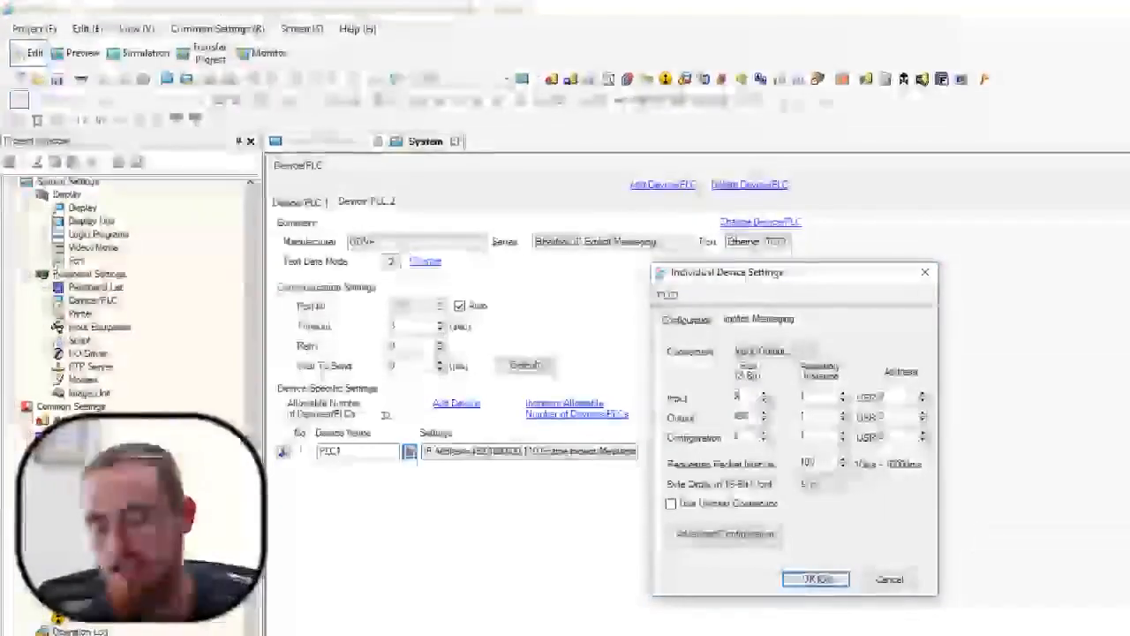
pyautogui.write('2')
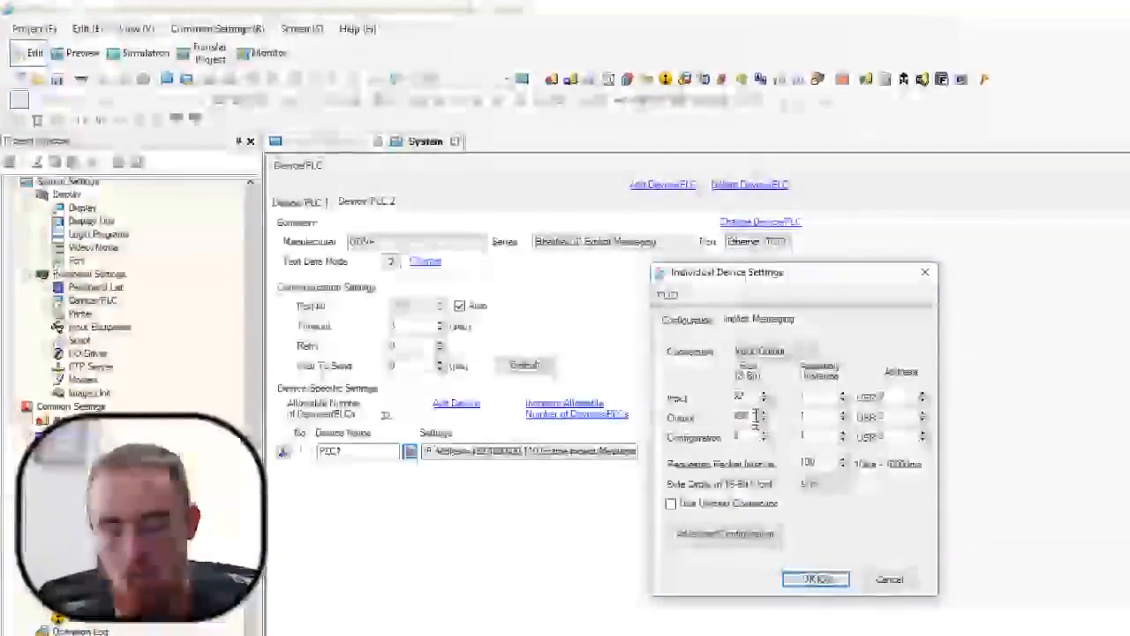
pyautogui.moveTo(756, 417); pyautogui.dragTo(433, 391)
pyautogui.write('32')
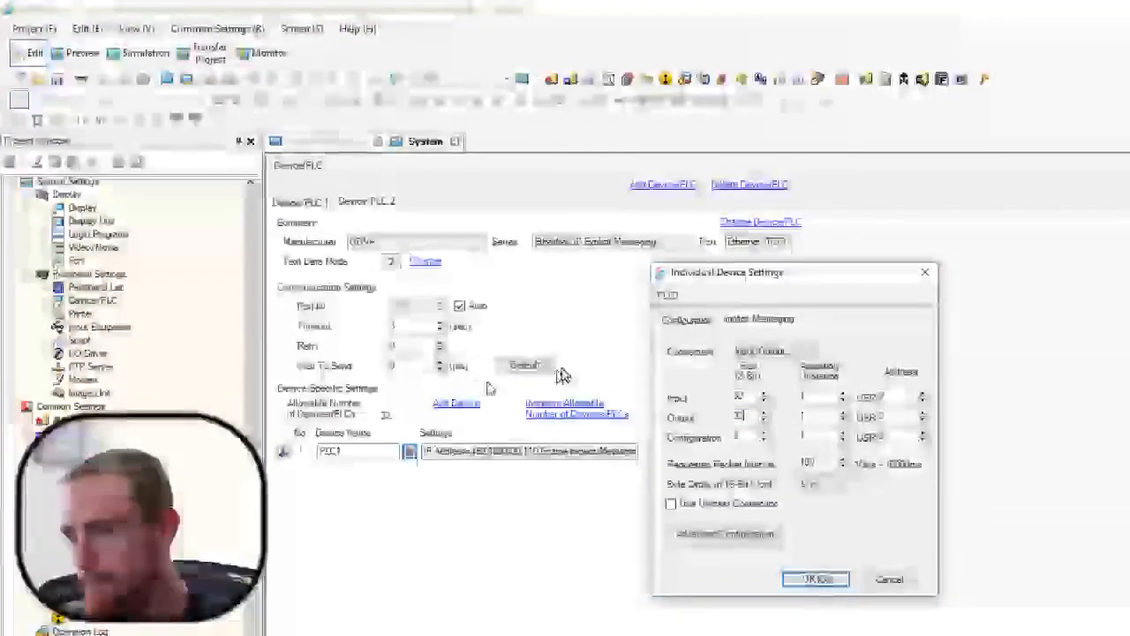
# Step: Set the assembly instance to 101 for the input and 151 for the output
pyautogui.moveTo(807, 396); pyautogui.dragTo(738, 396)
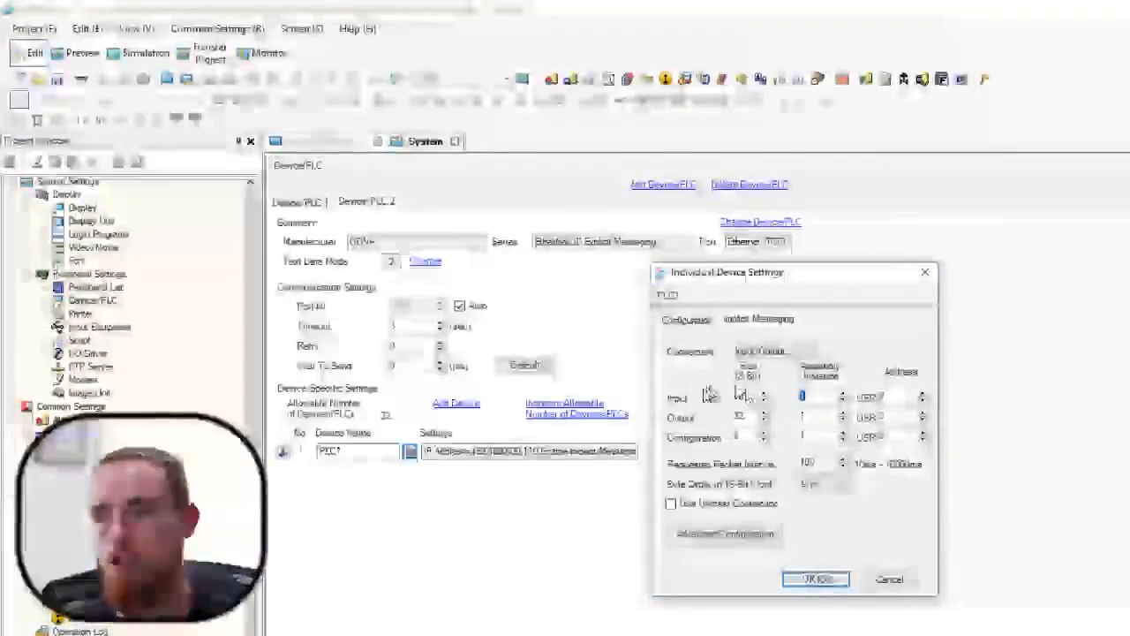
pyautogui.write('101')
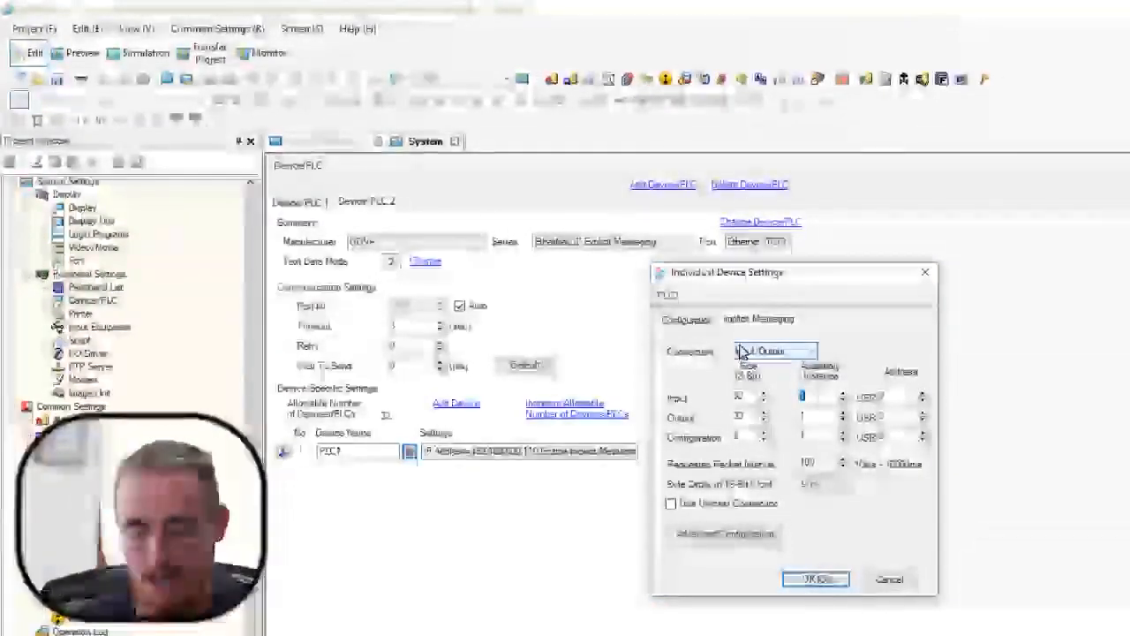
pyautogui.click(809, 418)
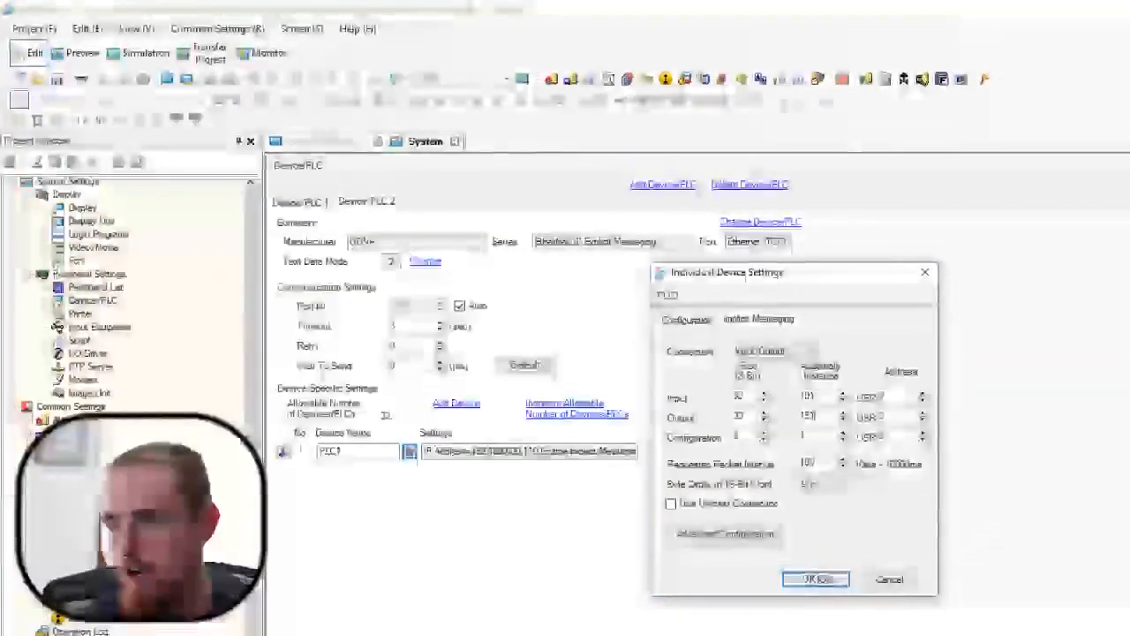
pyautogui.write('51')
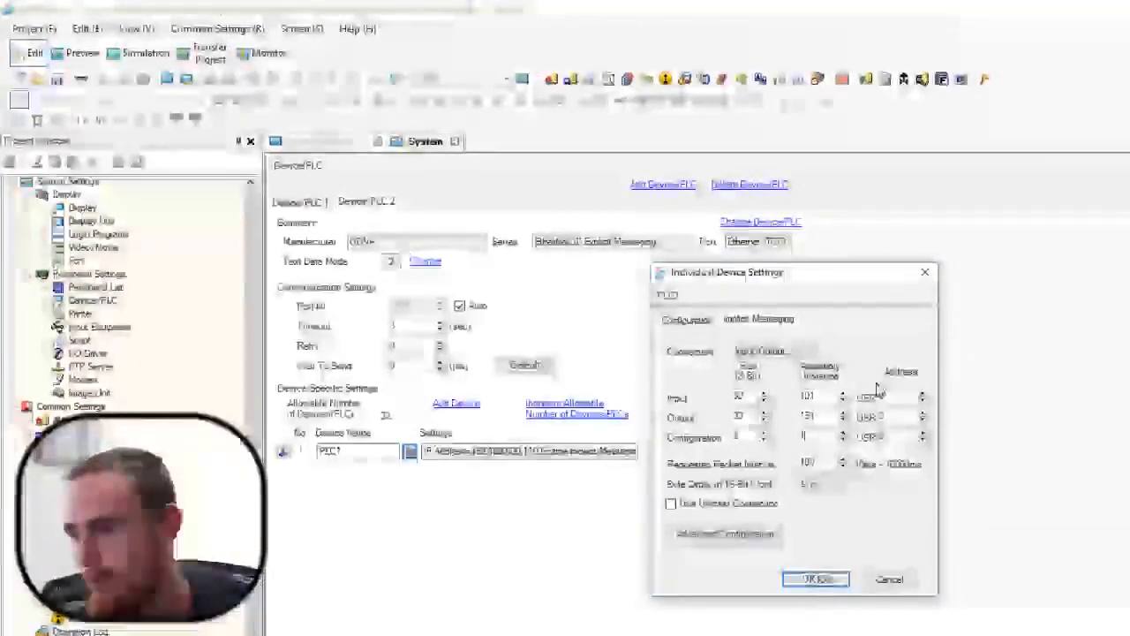
# Step: Assign the input, output and configuration addresses for PLC1's implicit messaging, with output at USR 600 and configuration at USR 700, and accept the device settings
pyautogui.moveTo(892, 396); pyautogui.dragTo(877, 396)
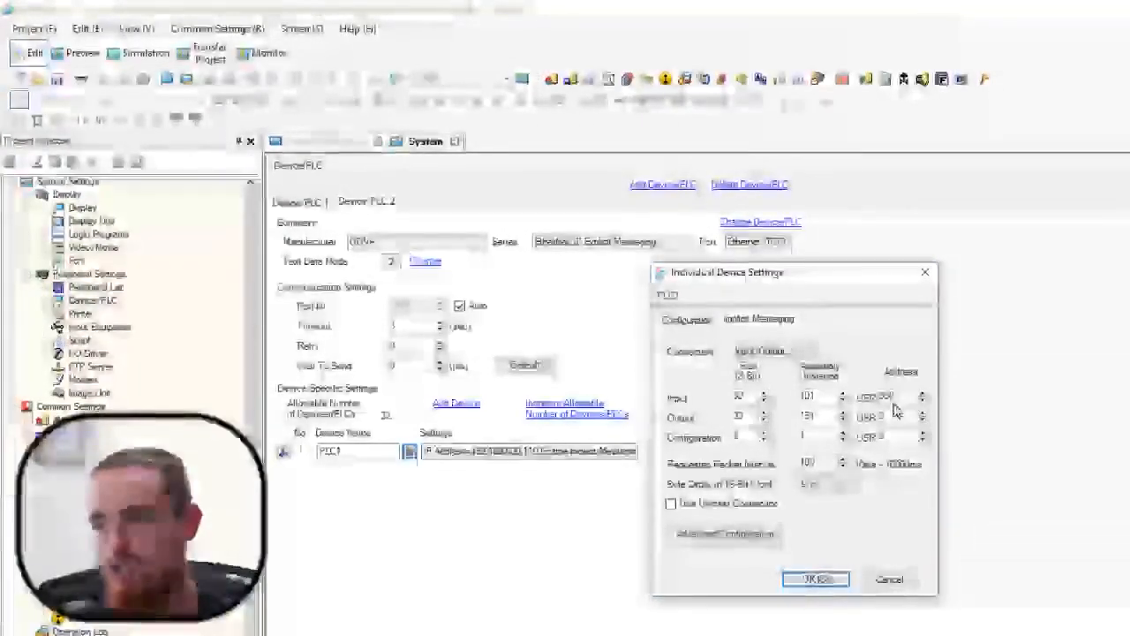
pyautogui.moveTo(893, 416); pyautogui.dragTo(615, 403)
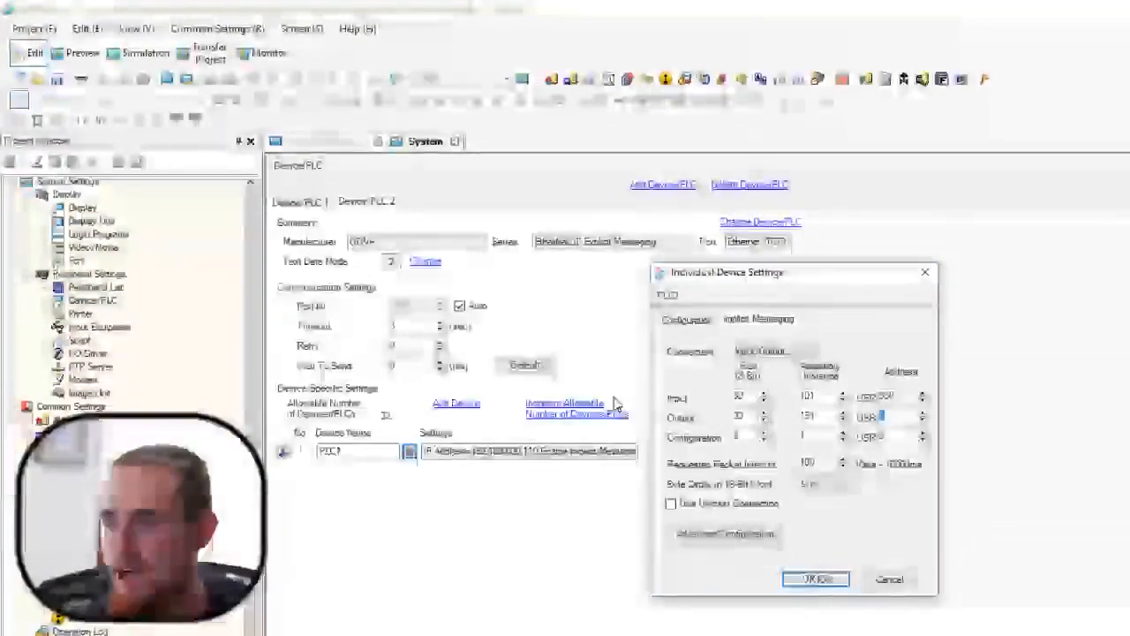
pyautogui.write('600')
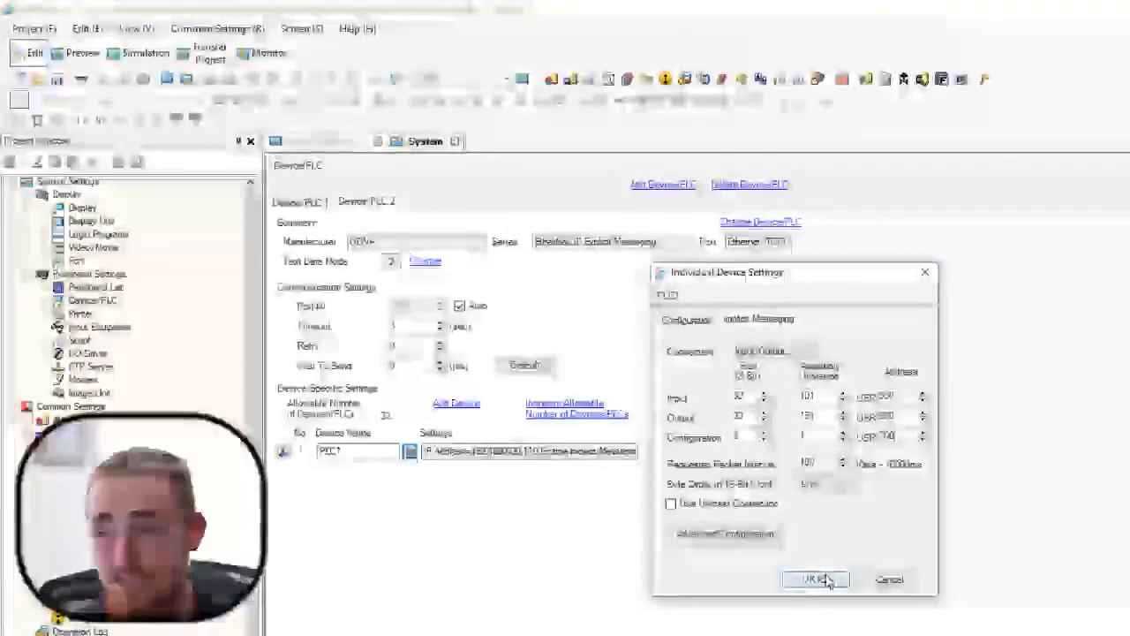
pyautogui.click(704, 319)
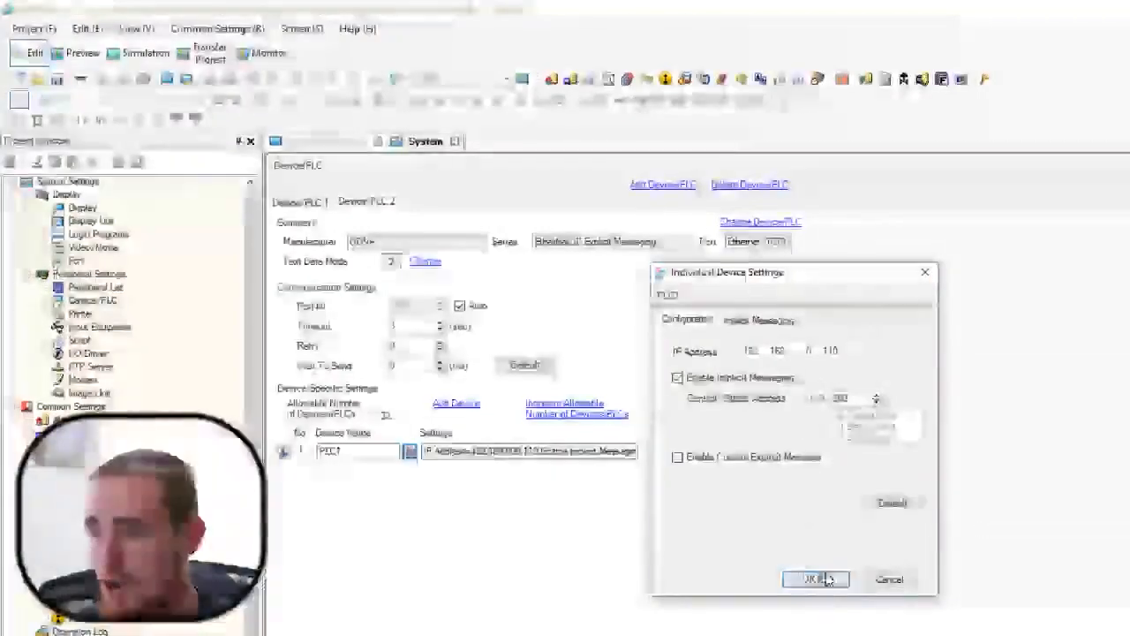
pyautogui.click(818, 579)
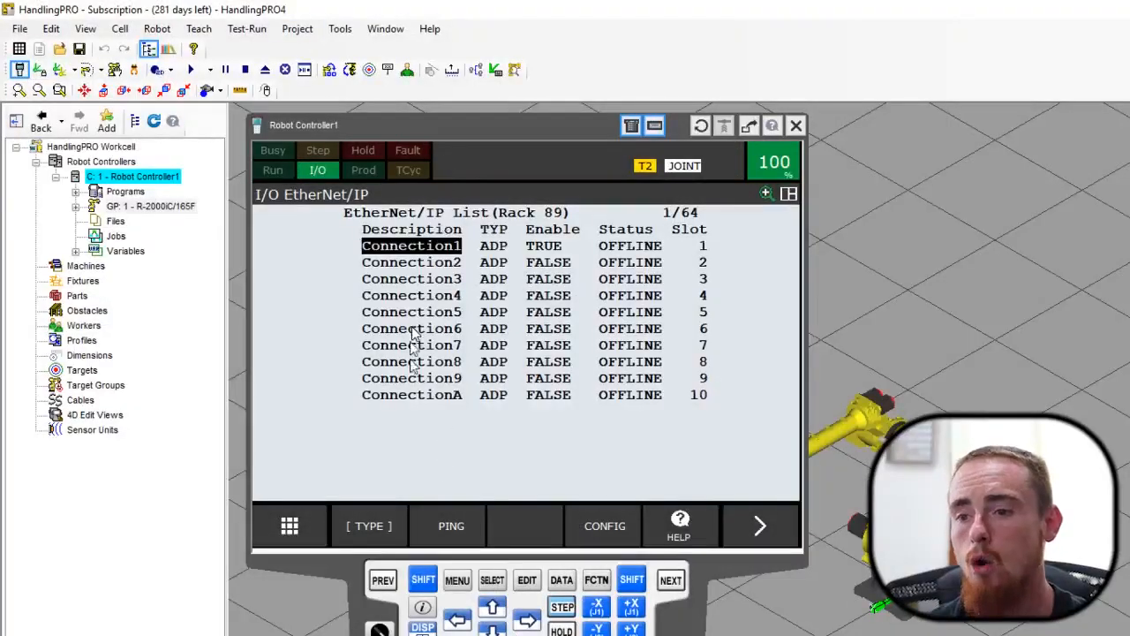
# Step: Switch to the robot controller in HandlingPRO and open the TCP/IP detailed setup under Host Comm
pyautogui.click(458, 580)
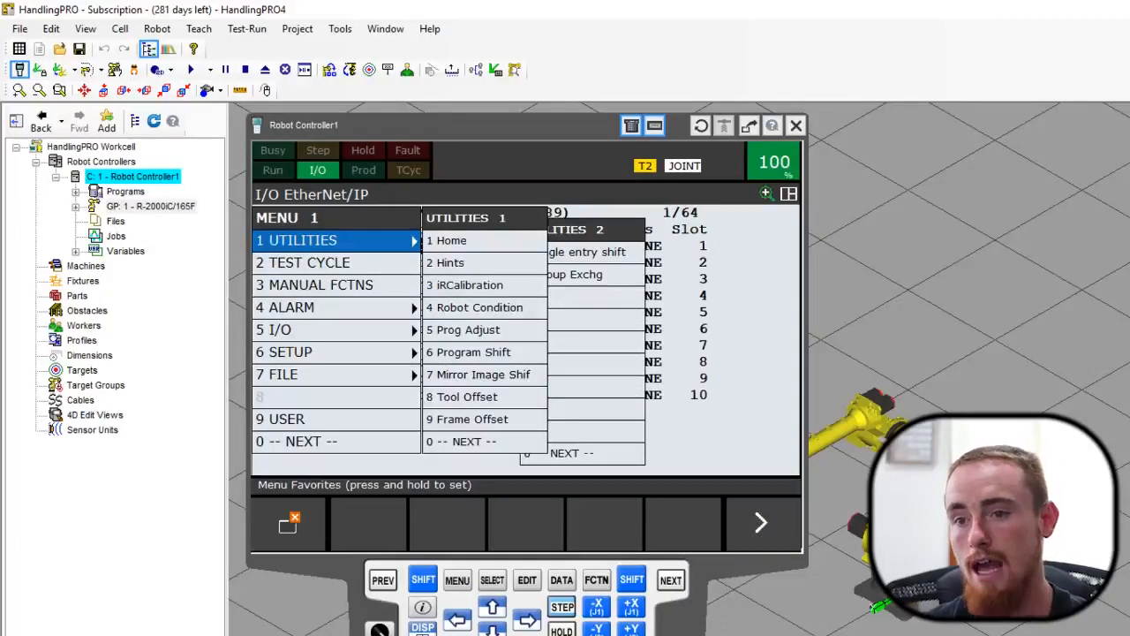
pyautogui.click(450, 263)
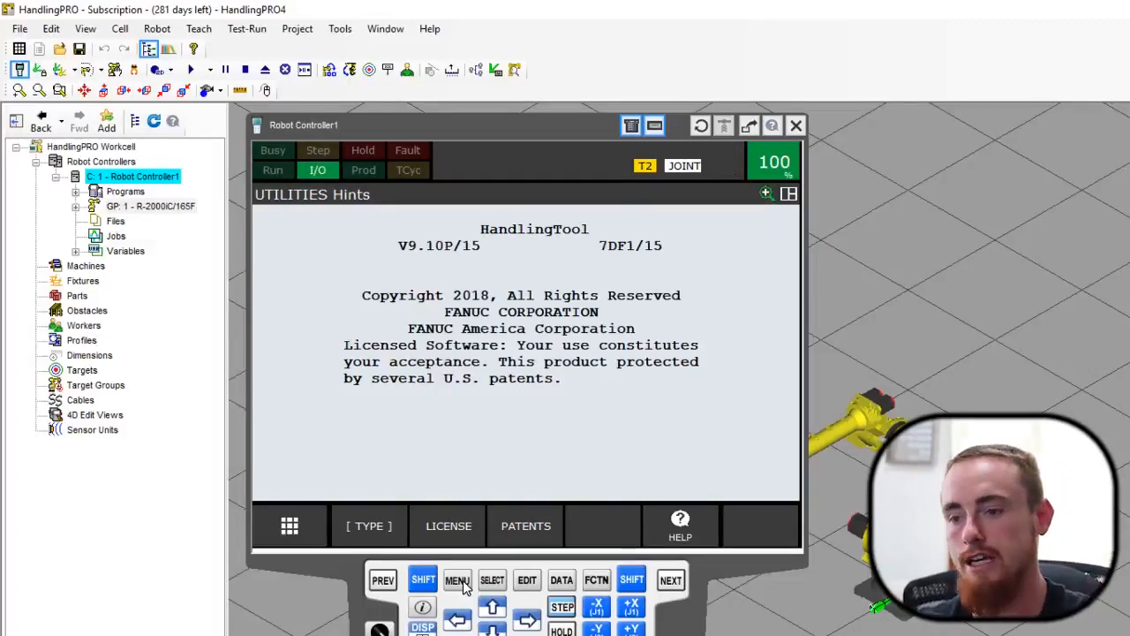
pyautogui.click(457, 581)
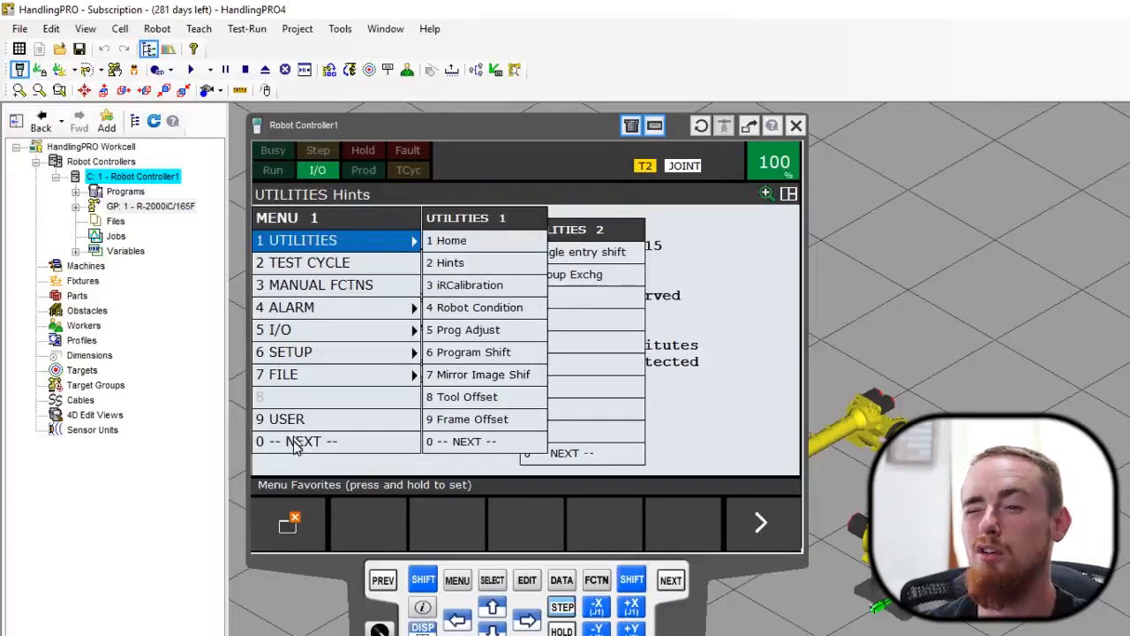
pyautogui.click(300, 353)
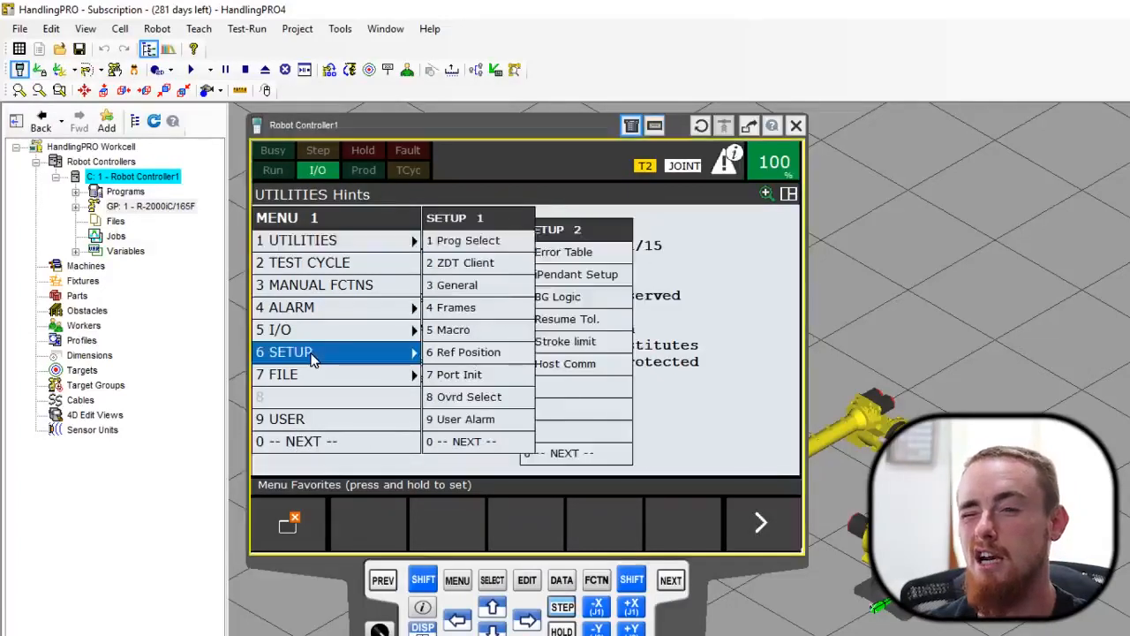
pyautogui.click(574, 369)
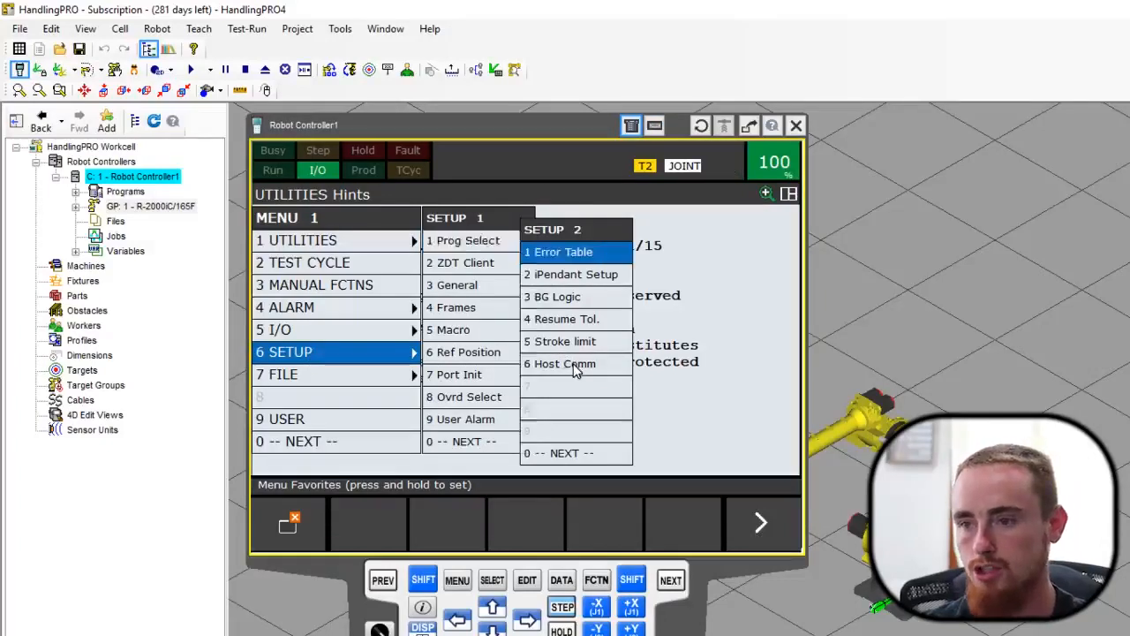
pyautogui.click(573, 365)
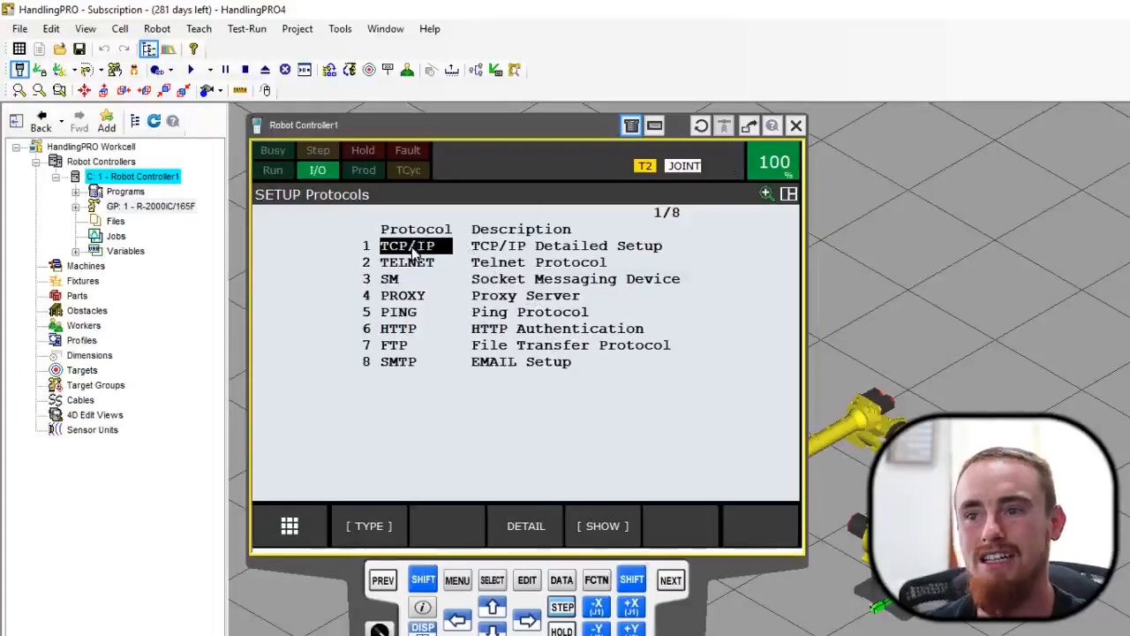
pyautogui.click(413, 249)
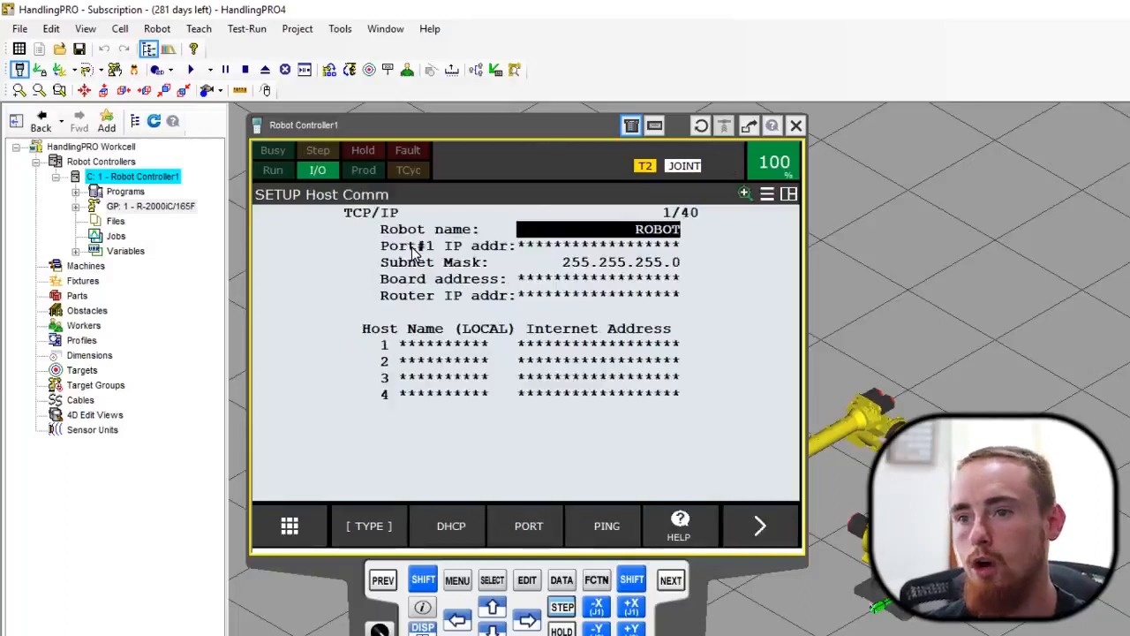
# Step: Set the robot's Port#1 IP address to 192.168.10.100
pyautogui.click(536, 247)
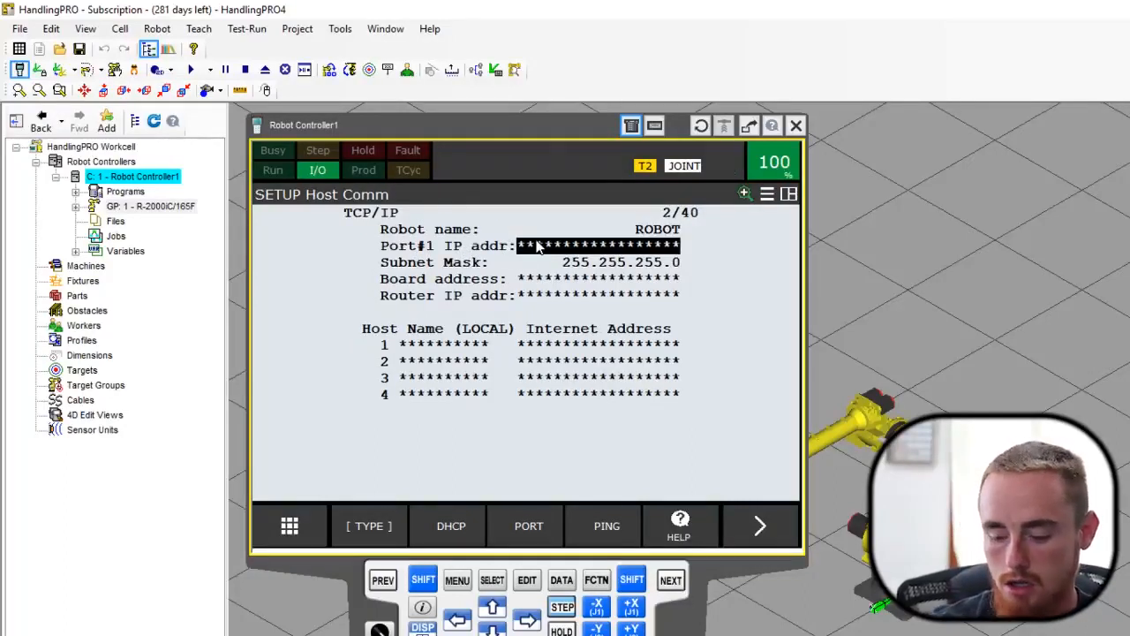
pyautogui.click(536, 246)
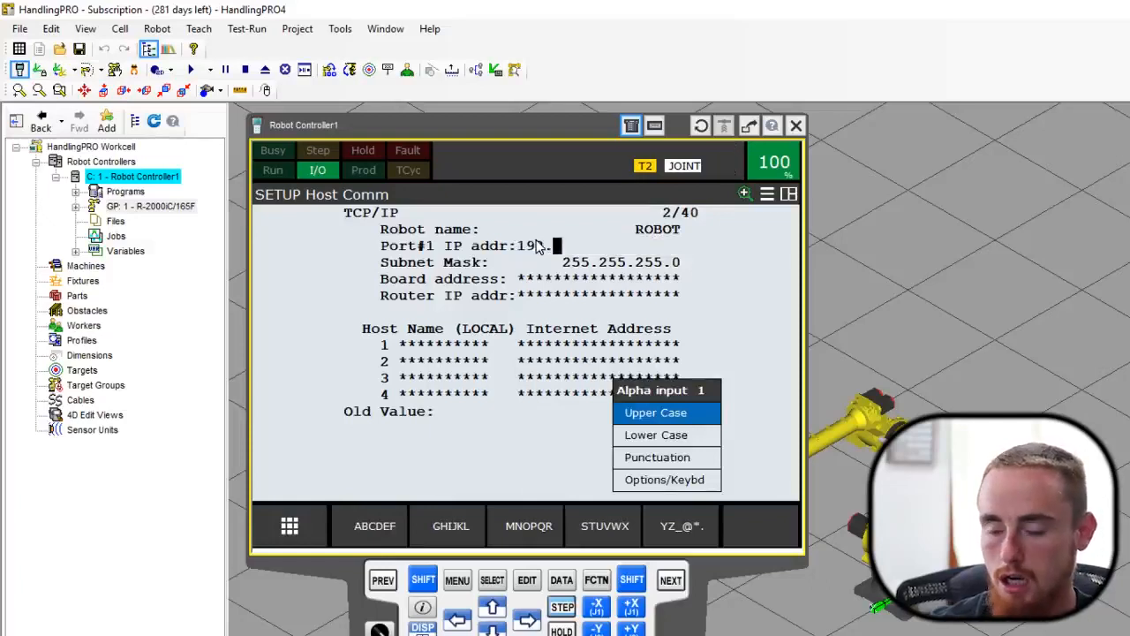
pyautogui.write('192.168')
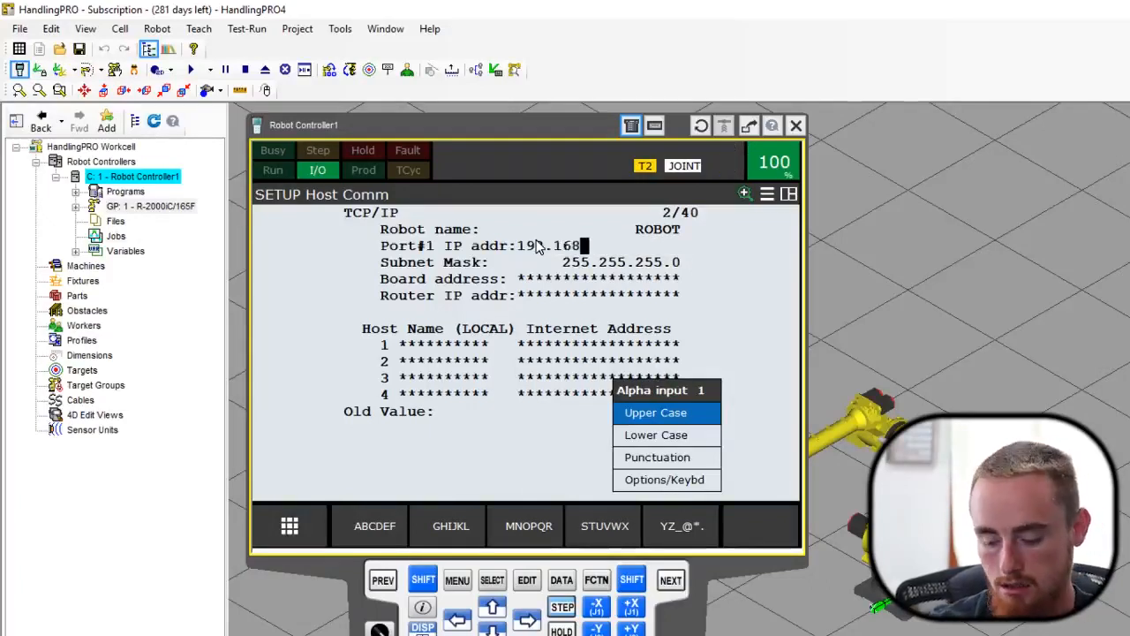
pyautogui.write('.10.')
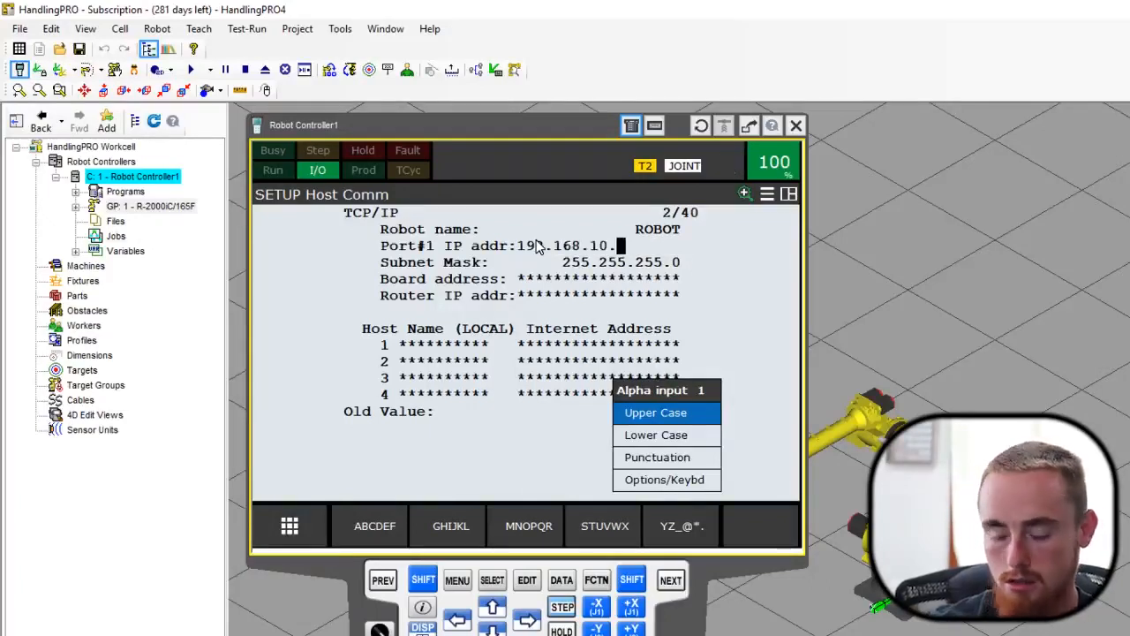
pyautogui.write('100')
pyautogui.press('Return')
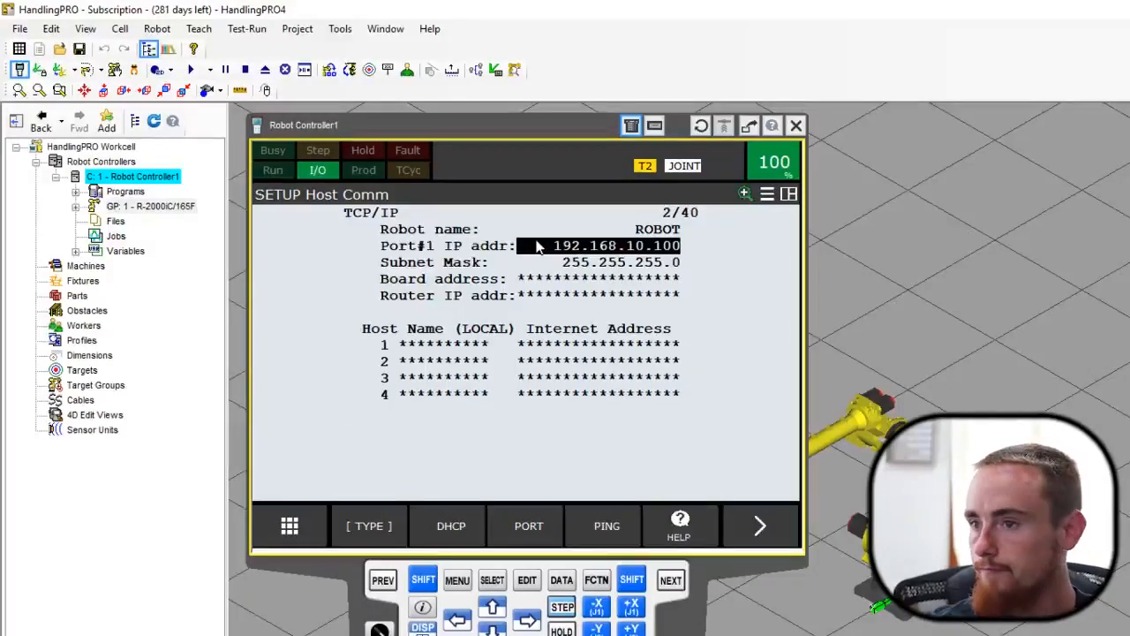
# Step: Enter 192.168.10.11 as the router IP address in the robot's TCP/IP setup
pyautogui.click(592, 295)
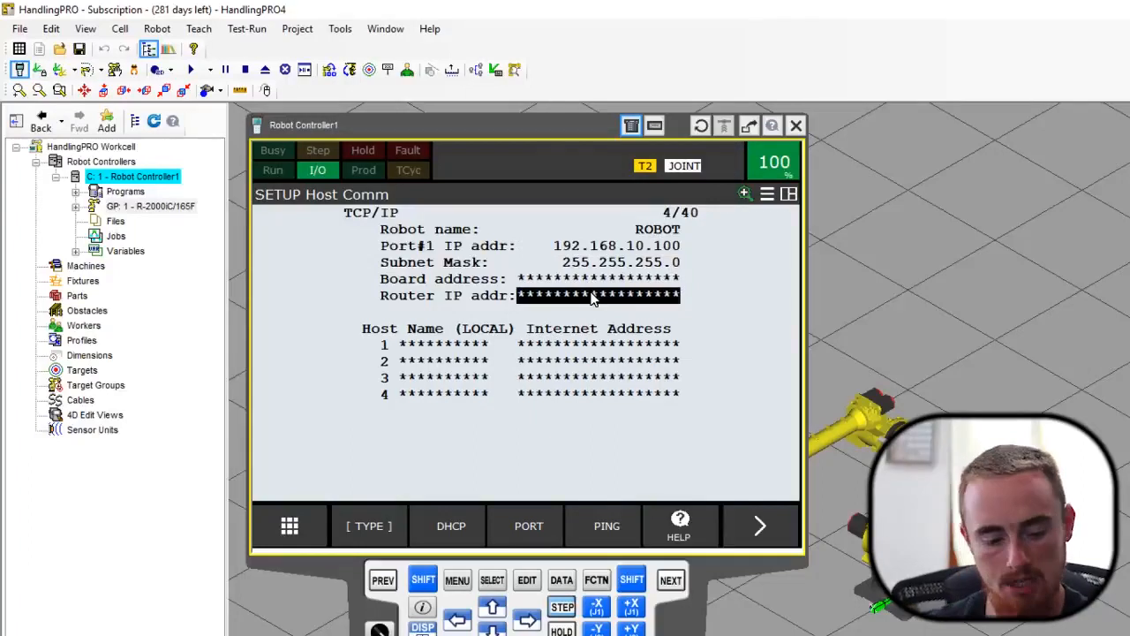
pyautogui.press('Return')
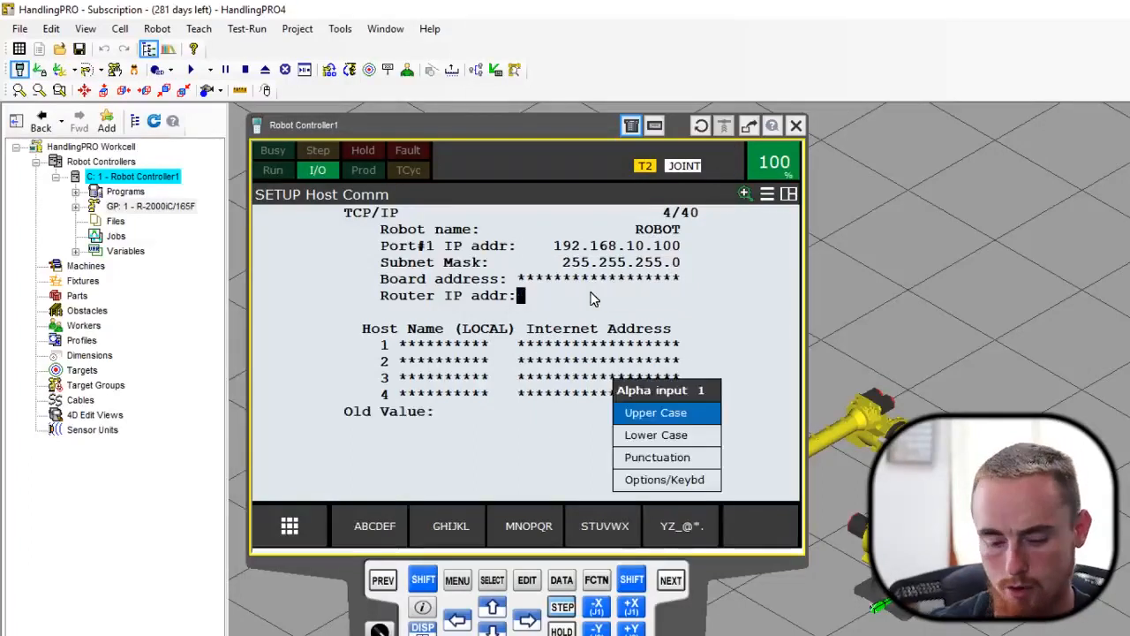
pyautogui.write('192.')
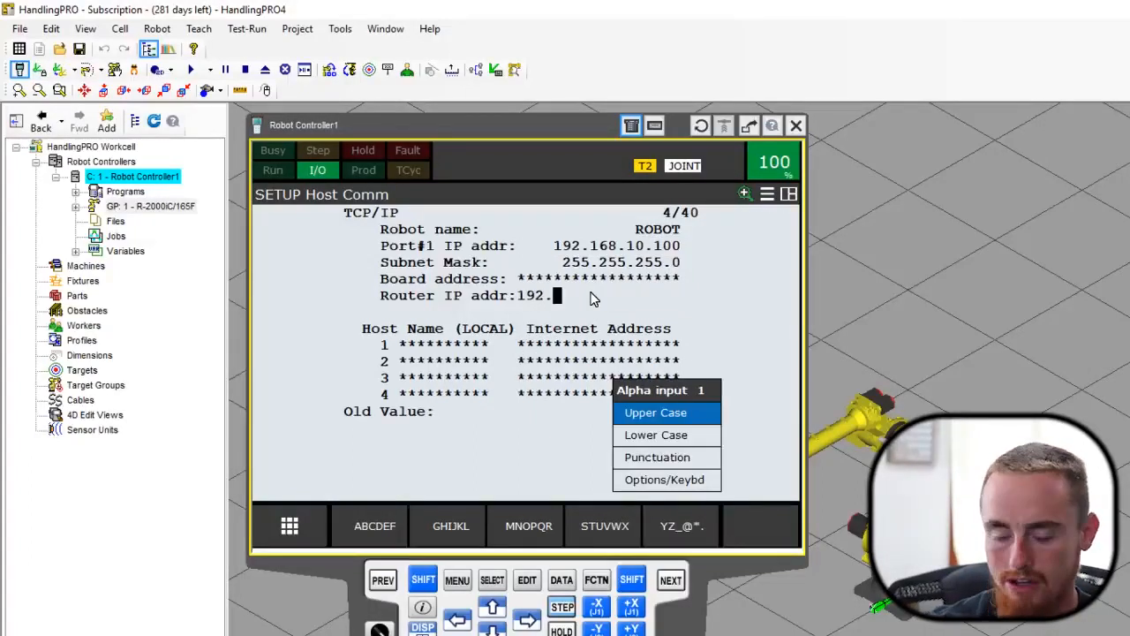
pyautogui.write('168.1')
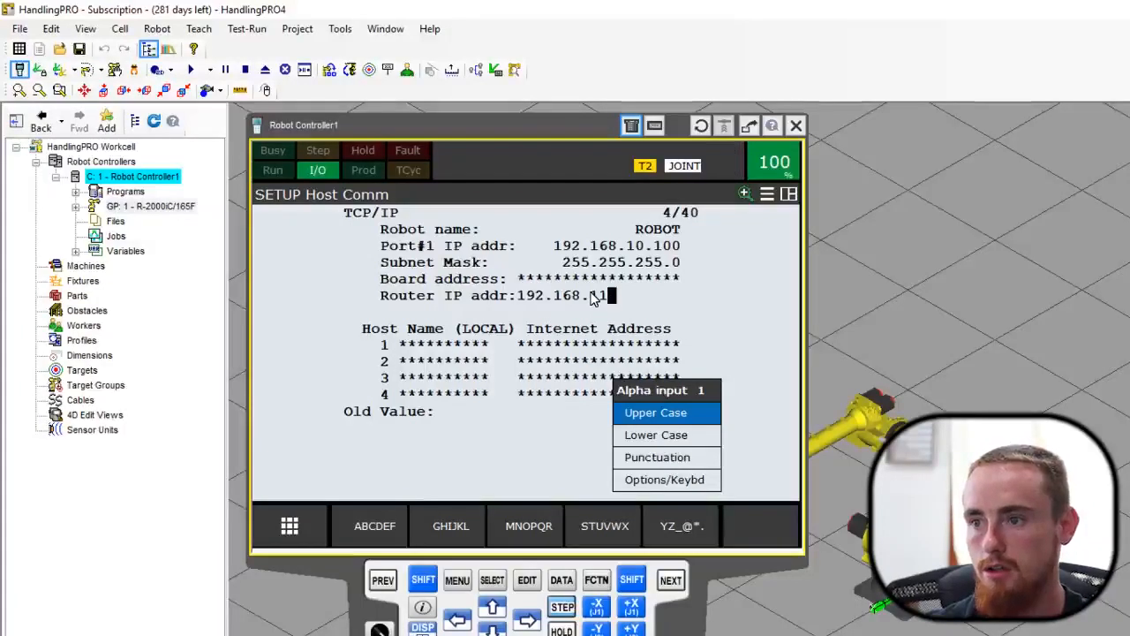
pyautogui.press('BackSpace')
pyautogui.write('0')
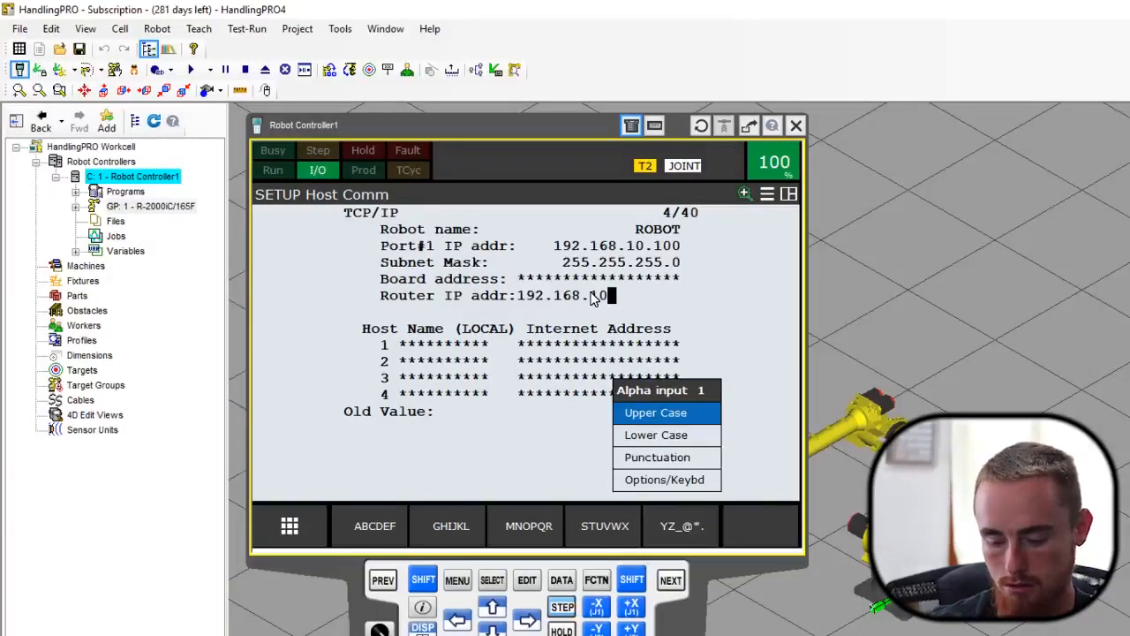
pyautogui.write('.11')
pyautogui.press('Return')
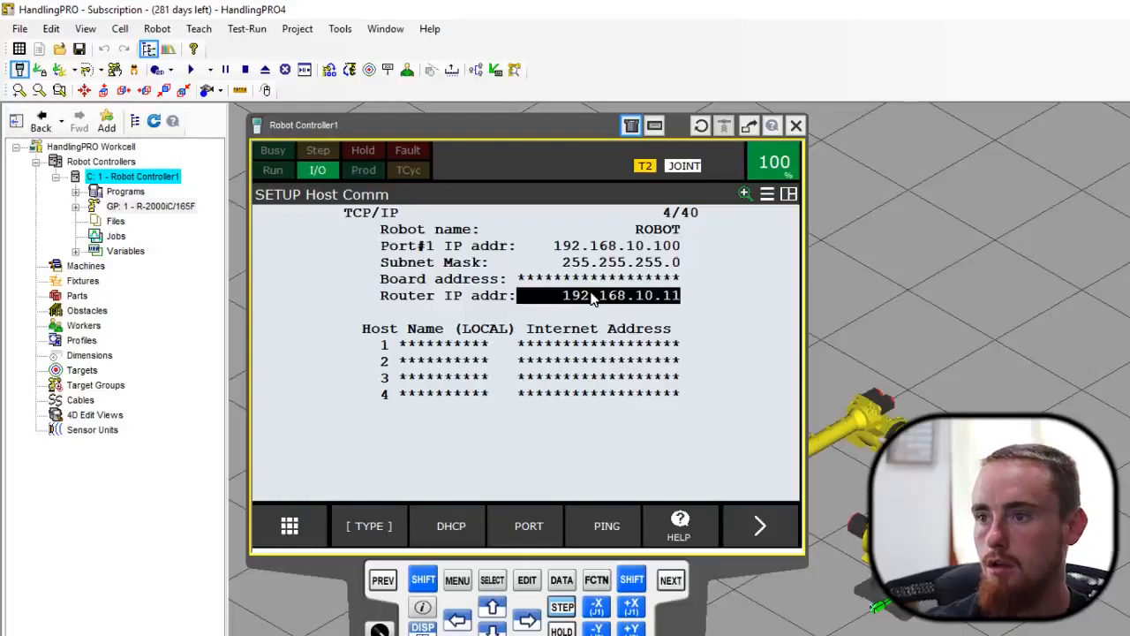
# Step: Correct the router IP address to 192.168.10.111
pyautogui.click(658, 304)
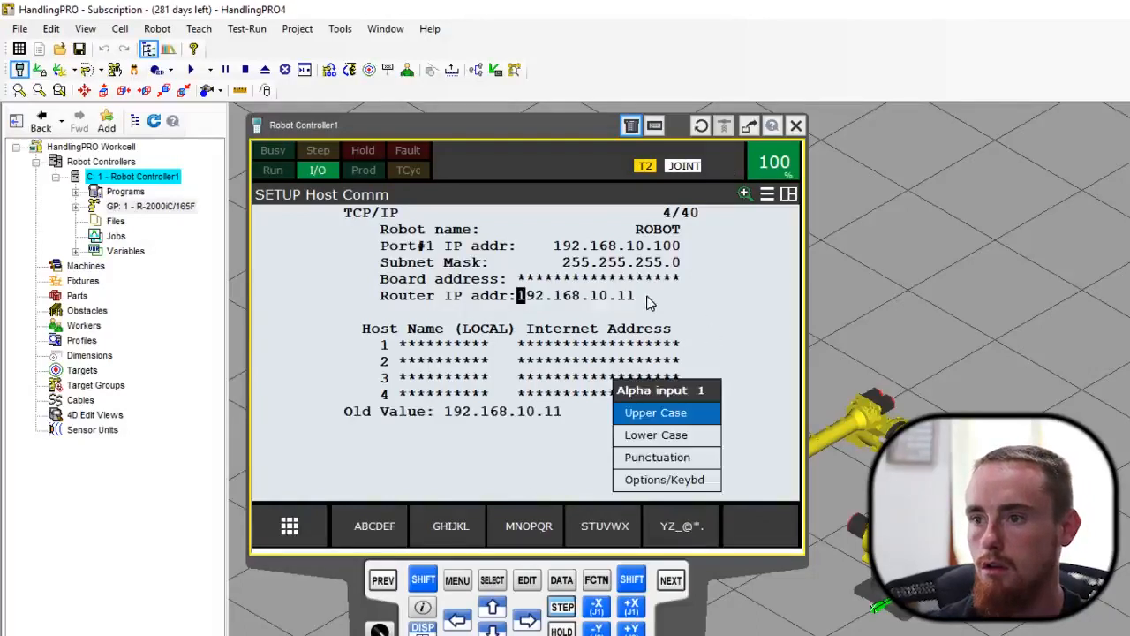
pyautogui.press('Return')
pyautogui.click(651, 301)
pyautogui.press('Right')
pyautogui.press('Right')
pyautogui.press('Right')
pyautogui.press('Right')
pyautogui.press('Right')
pyautogui.press('Right')
pyautogui.press('Right')
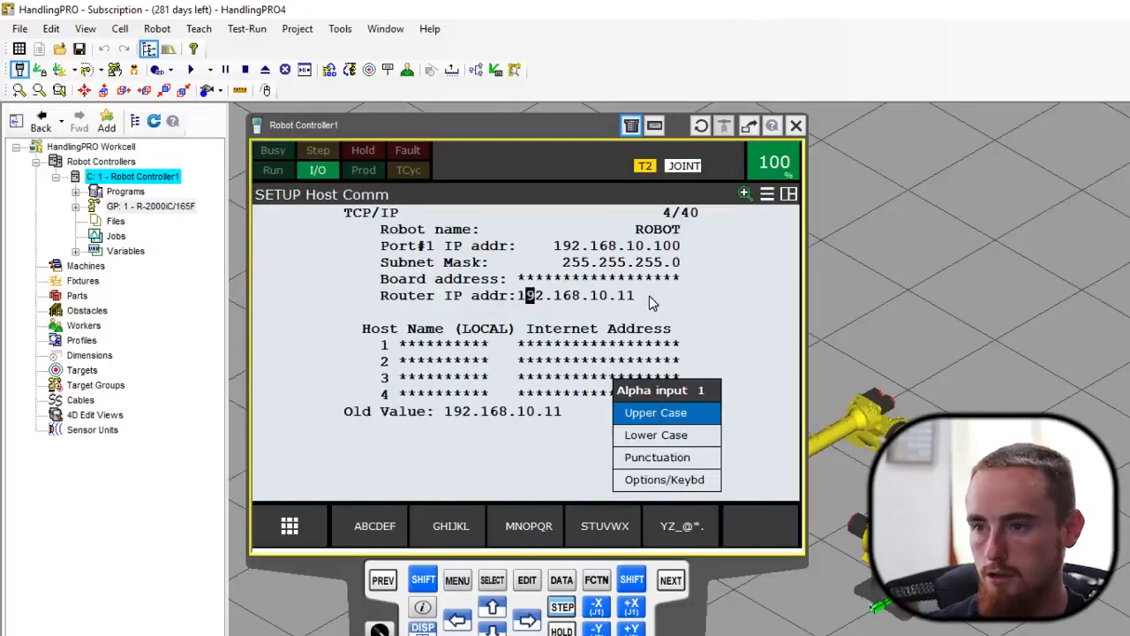
pyautogui.press('Right')
pyautogui.press('Right')
pyautogui.press('Right')
pyautogui.press('Right')
pyautogui.press('Right')
pyautogui.press('Right')
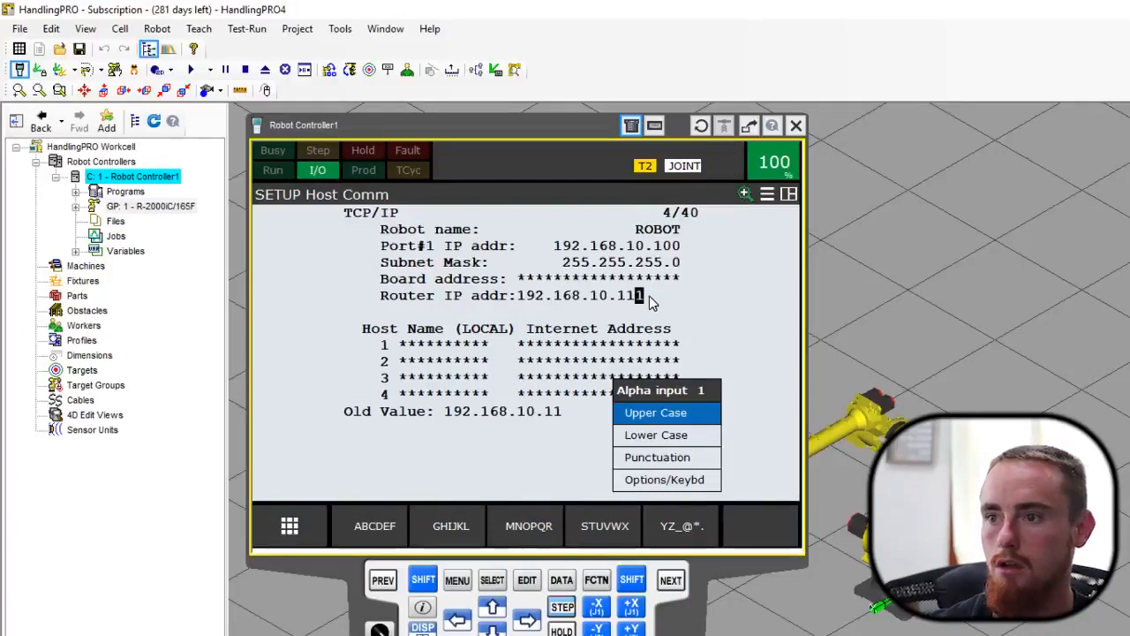
pyautogui.press('Return')
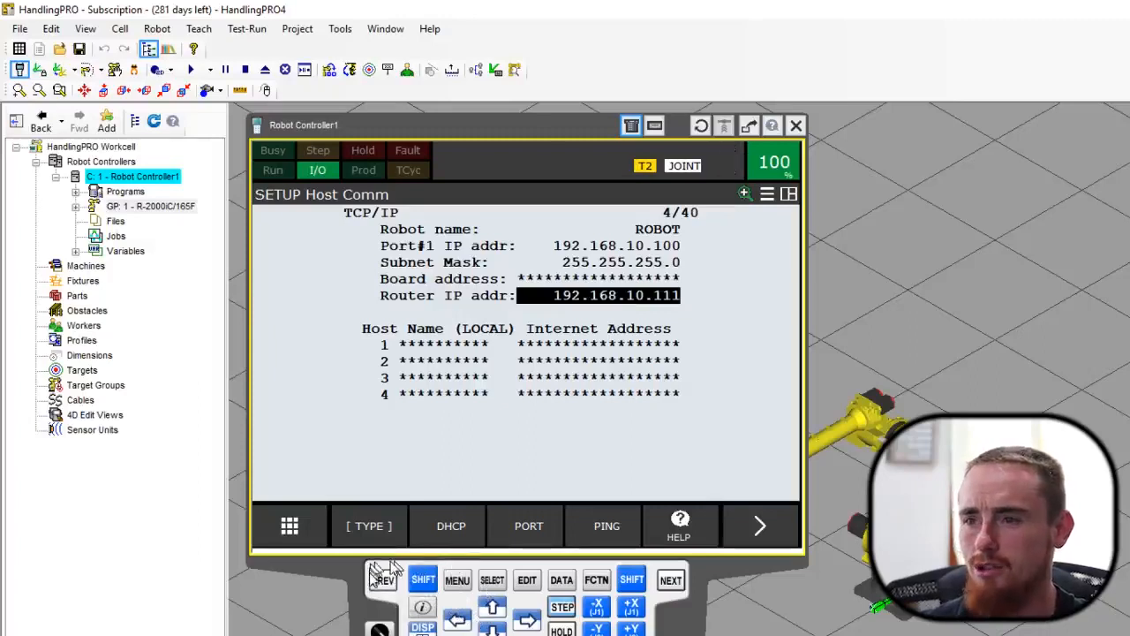
# Step: Open the robot's EtherNet/IP connection list, examine the adapter configuration of Connection1, and return to the list
pyautogui.click(457, 581)
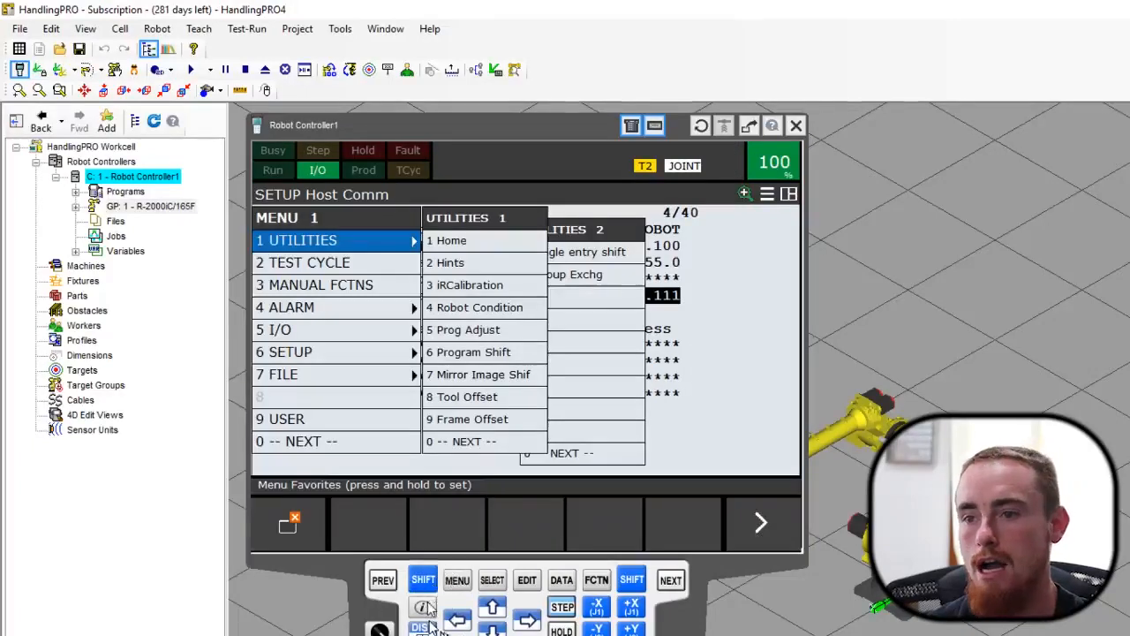
pyautogui.click(492, 628)
pyautogui.click(493, 629)
pyautogui.click(493, 628)
pyautogui.click(493, 628)
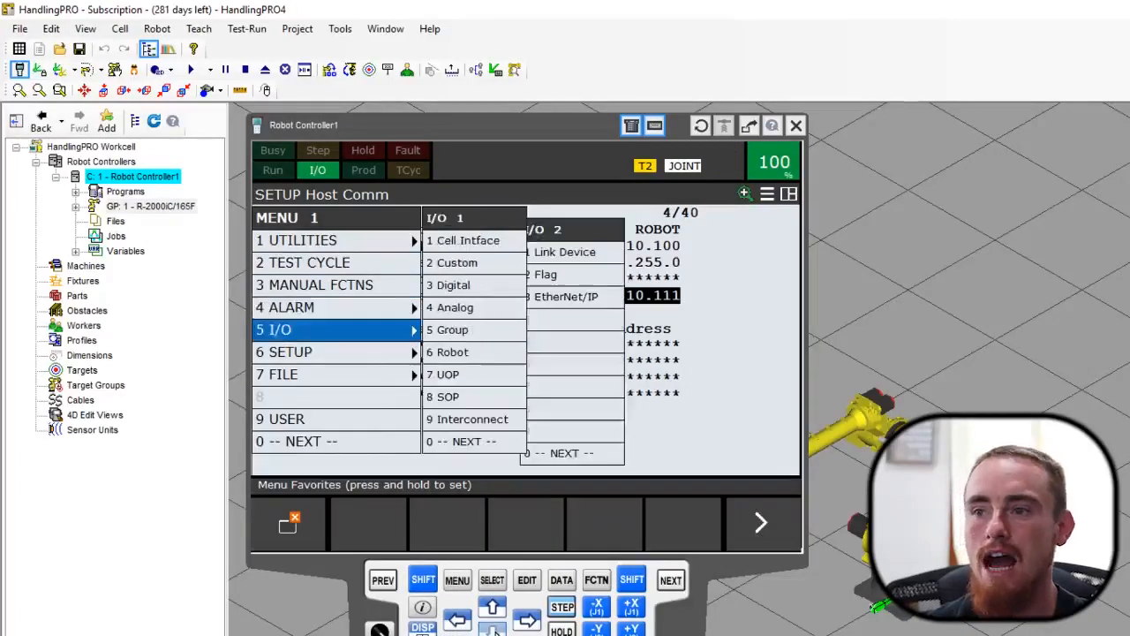
pyautogui.click(591, 300)
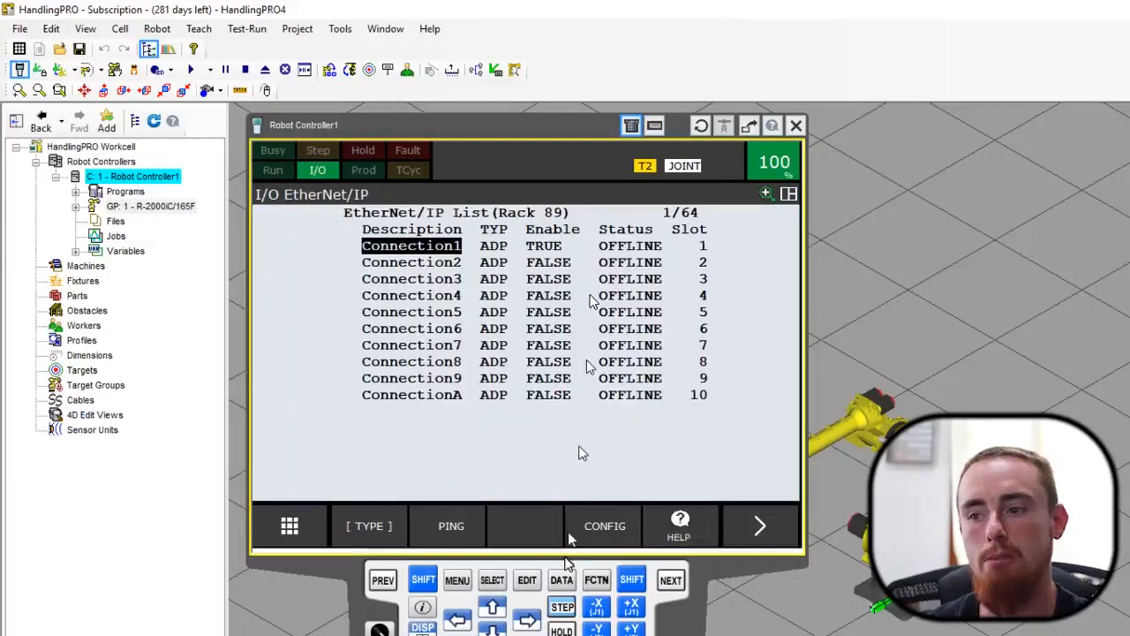
pyautogui.click(615, 524)
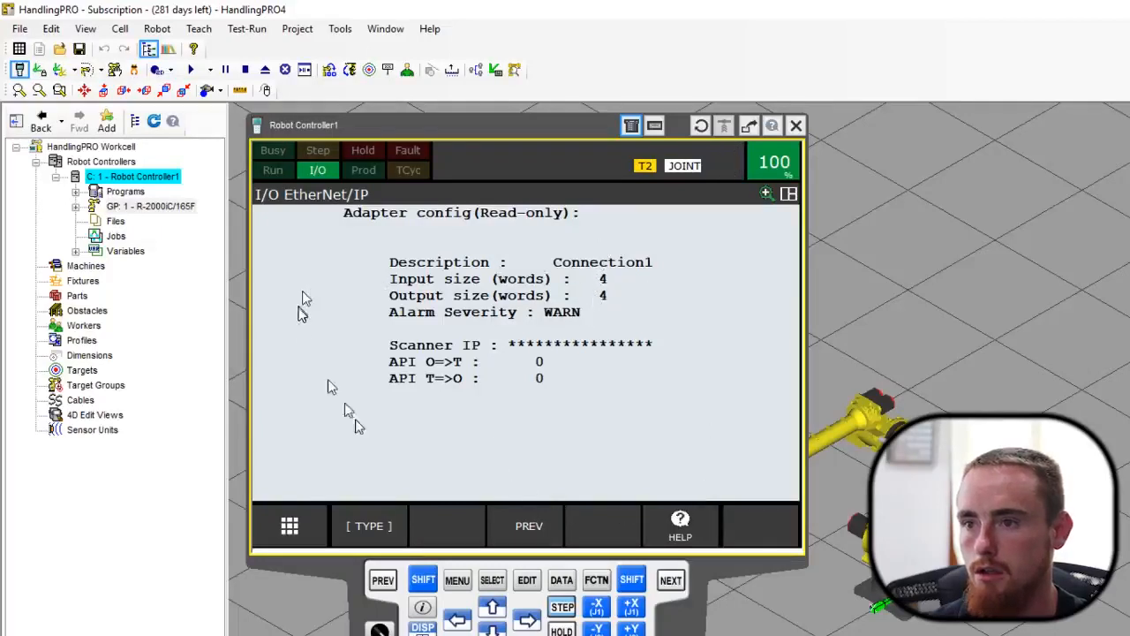
pyautogui.click(373, 579)
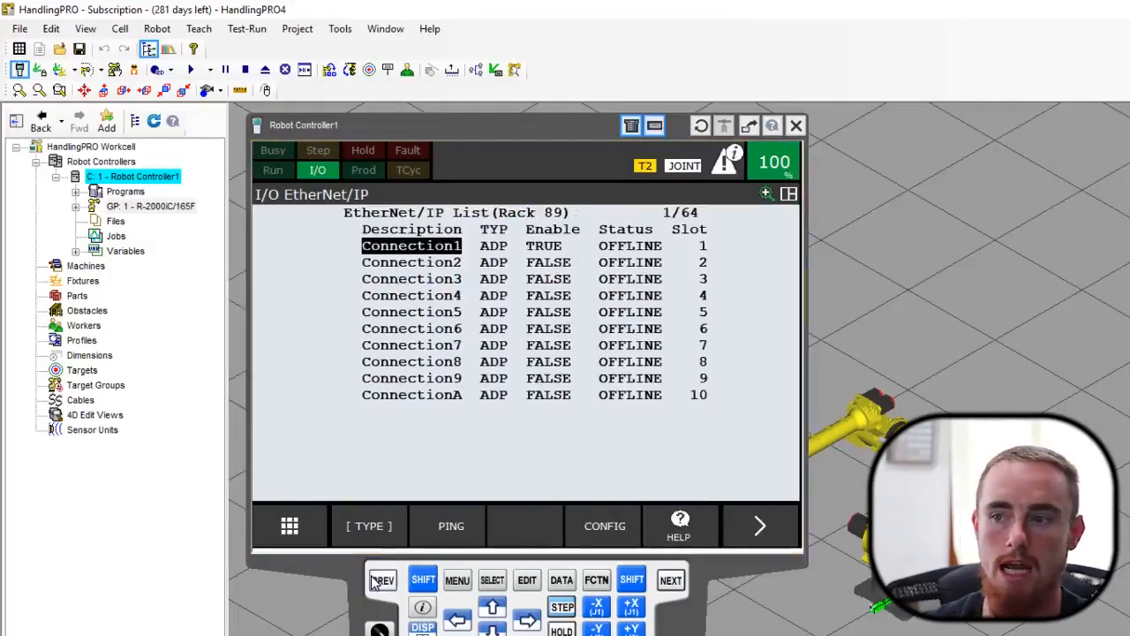
# Step: Disable Connection1 in the EtherNet/IP list by setting its Enable value to FALSE
pyautogui.click(548, 249)
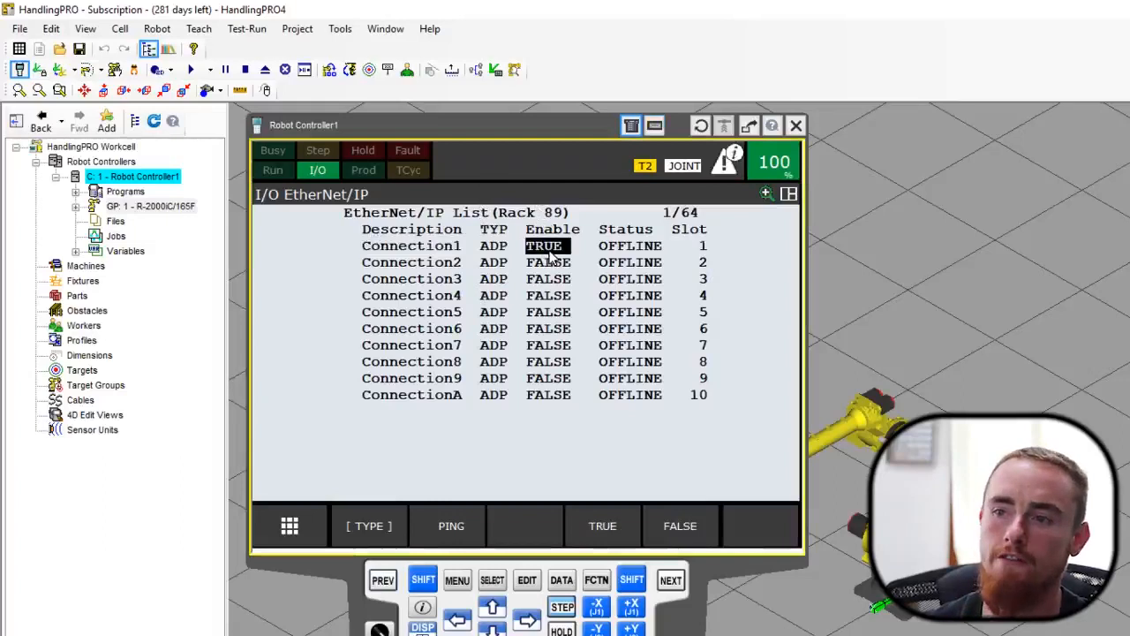
pyautogui.click(668, 527)
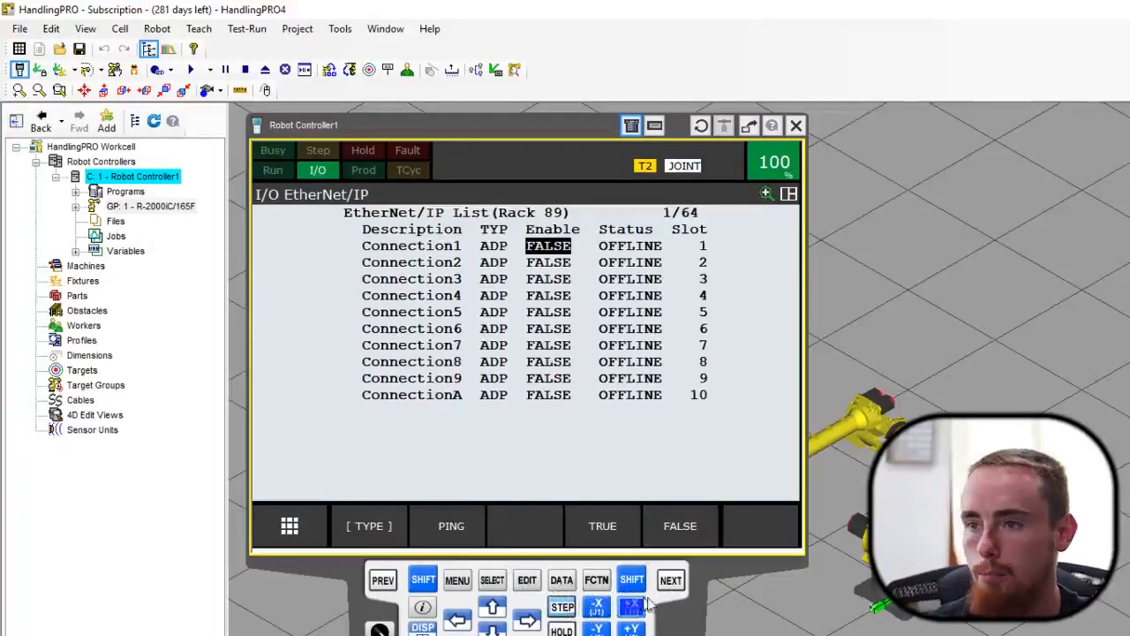
pyautogui.click(671, 581)
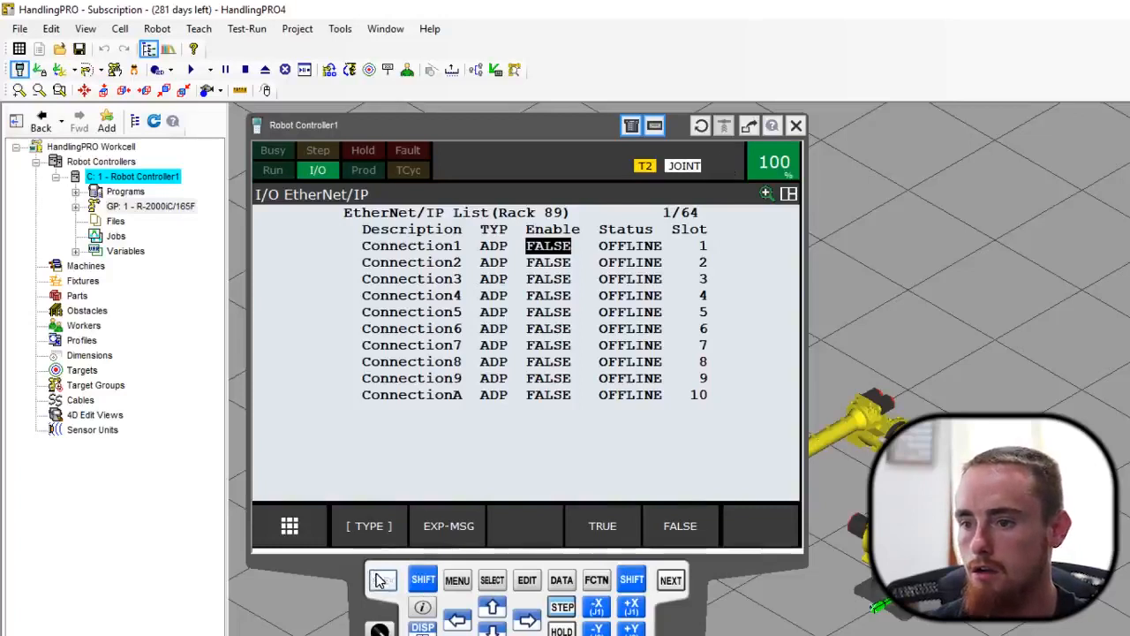
pyautogui.press('Left')
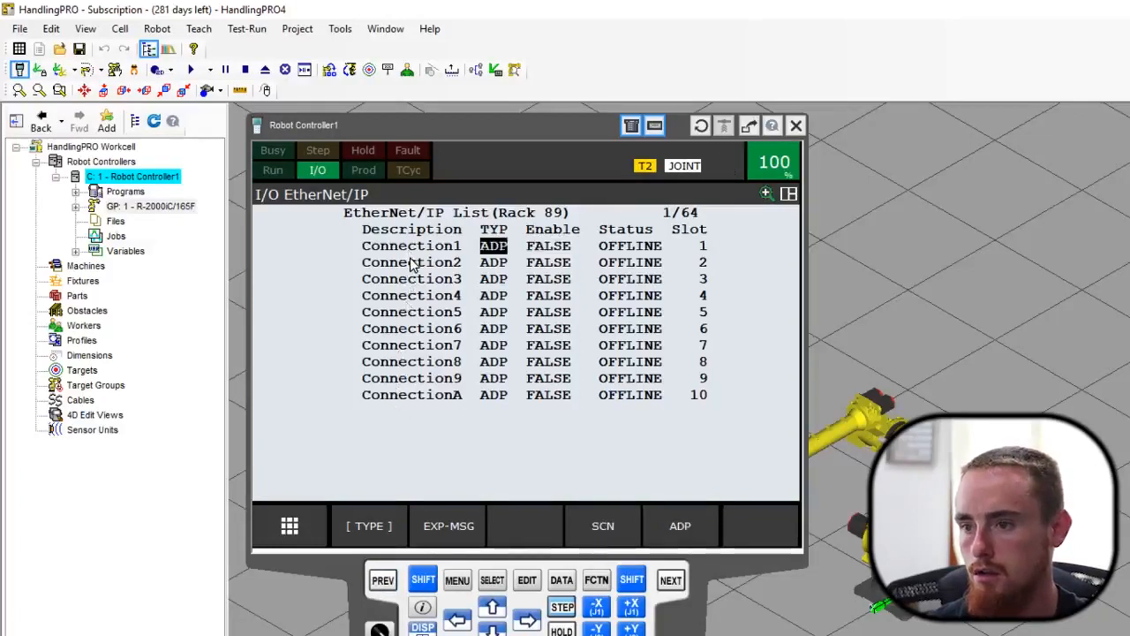
pyautogui.press('Left')
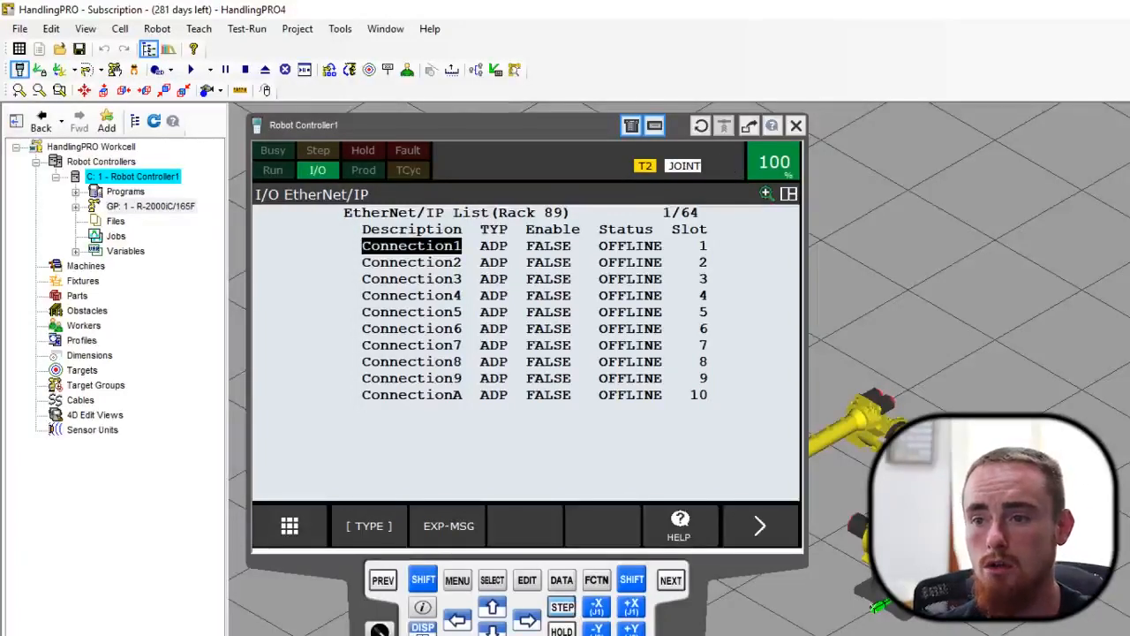
pyautogui.click(456, 580)
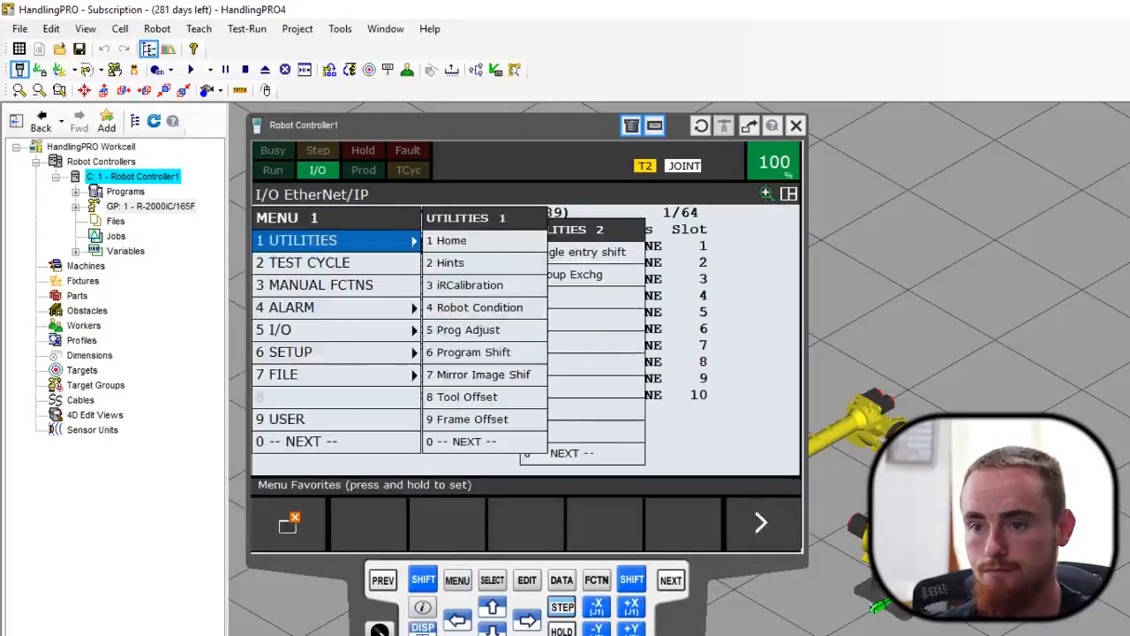
pyautogui.press('Escape')
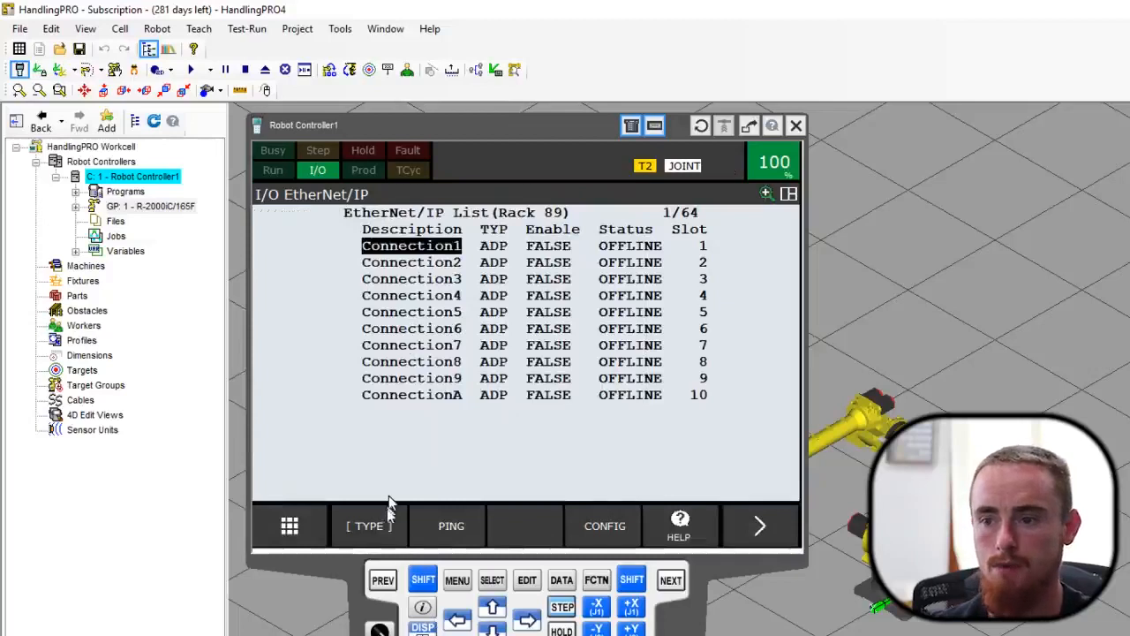
# Step: Show how to reach the EtherNet/IP screen by selecting it among the robot's I/O types
pyautogui.click(385, 522)
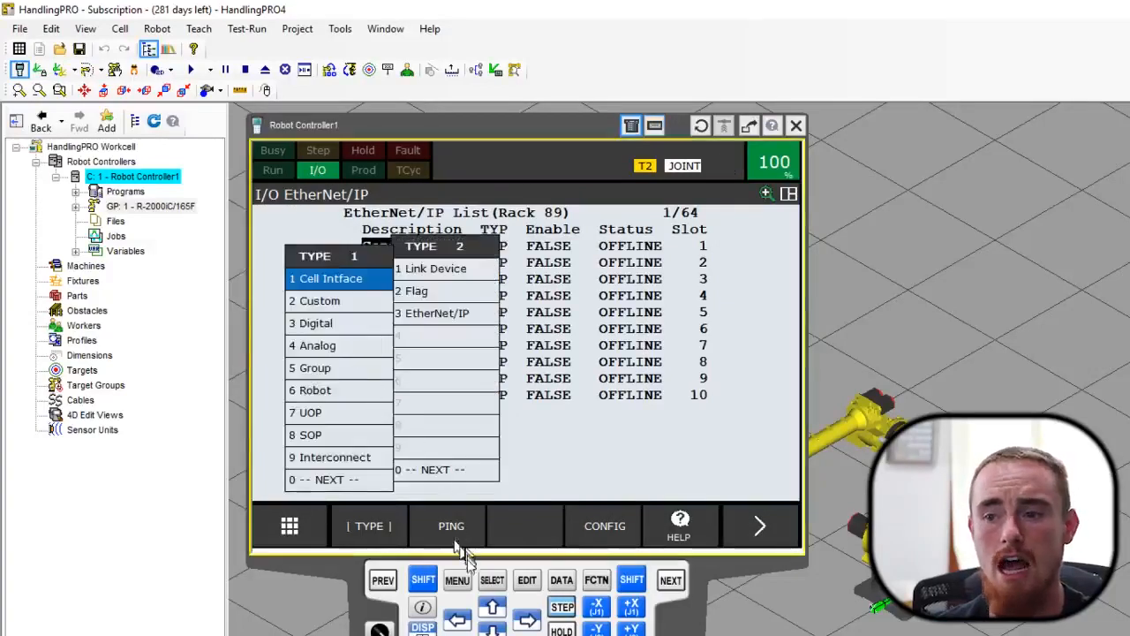
pyautogui.click(532, 622)
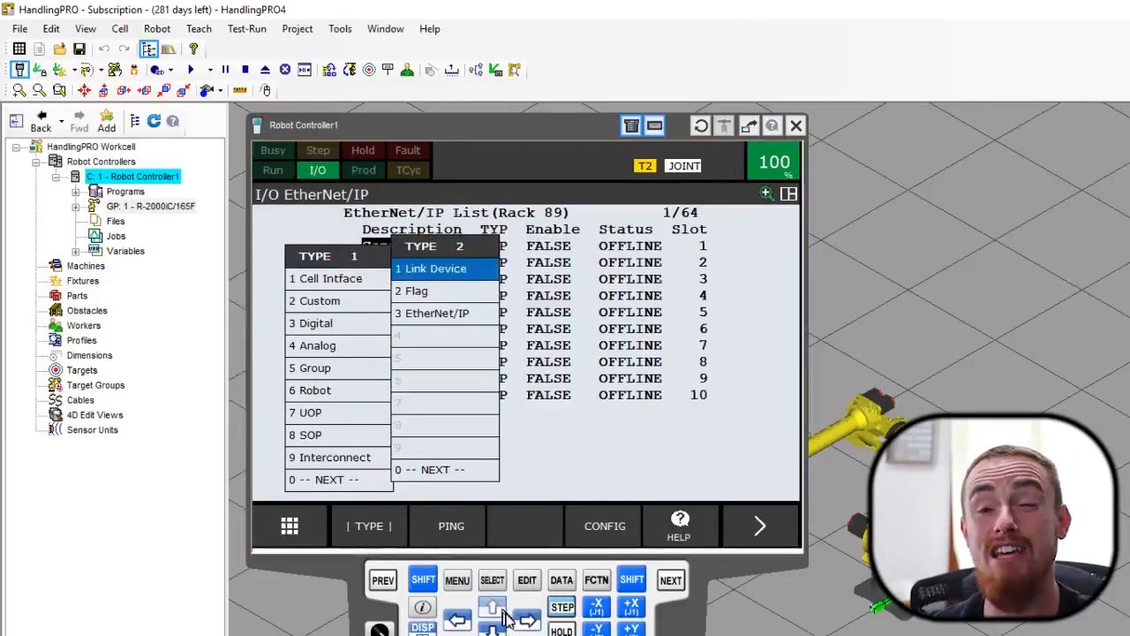
pyautogui.click(492, 629)
pyautogui.click(491, 628)
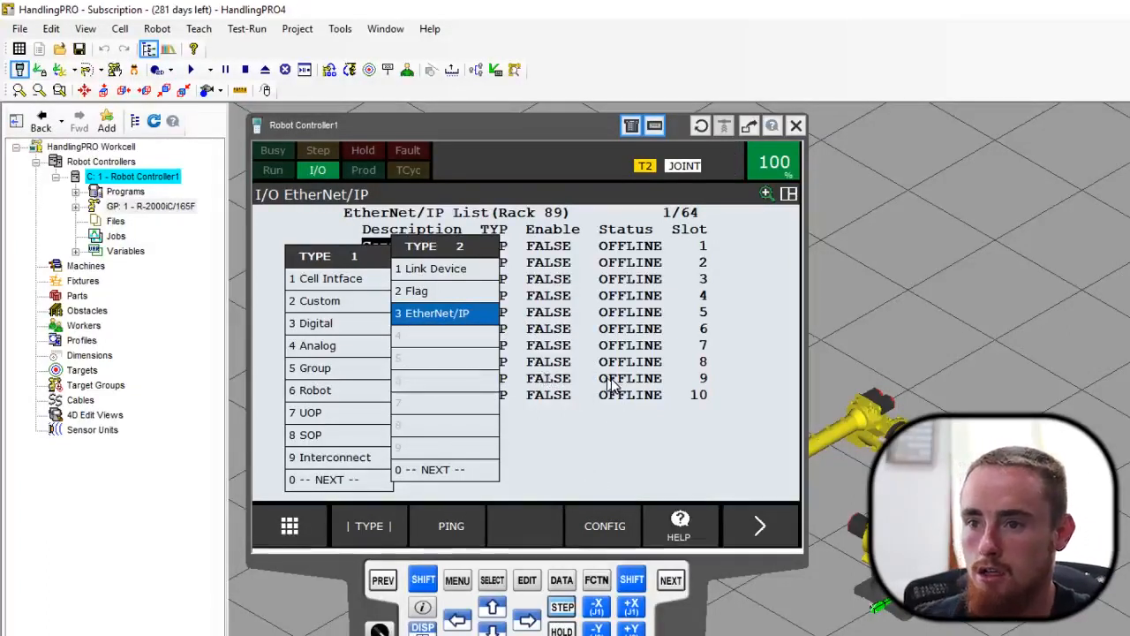
pyautogui.press('Return')
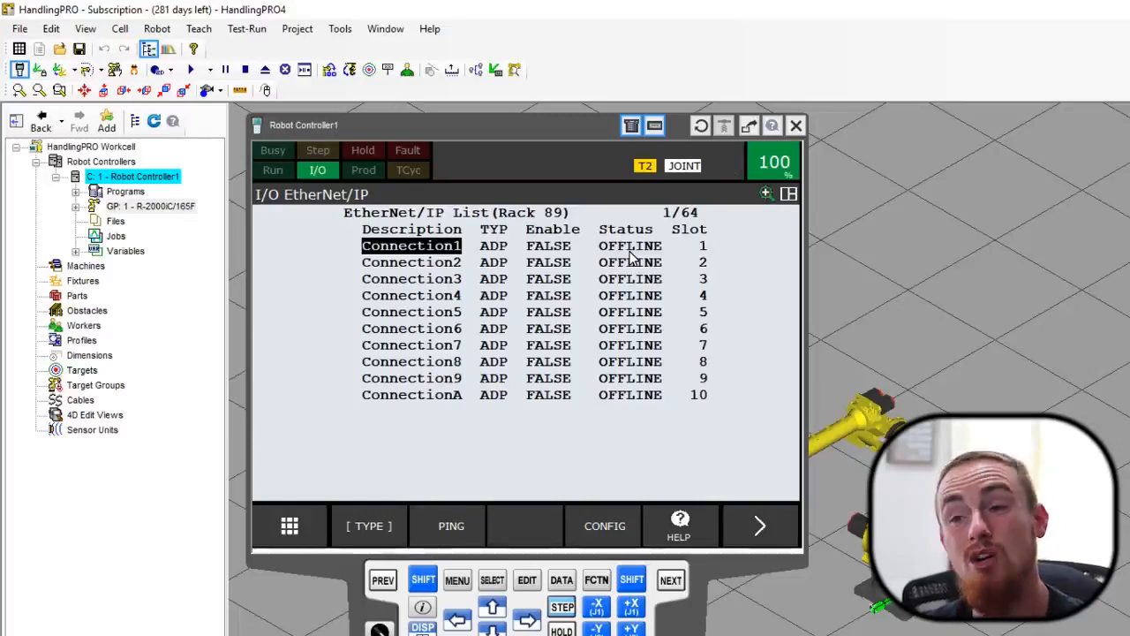
pyautogui.press('Right')
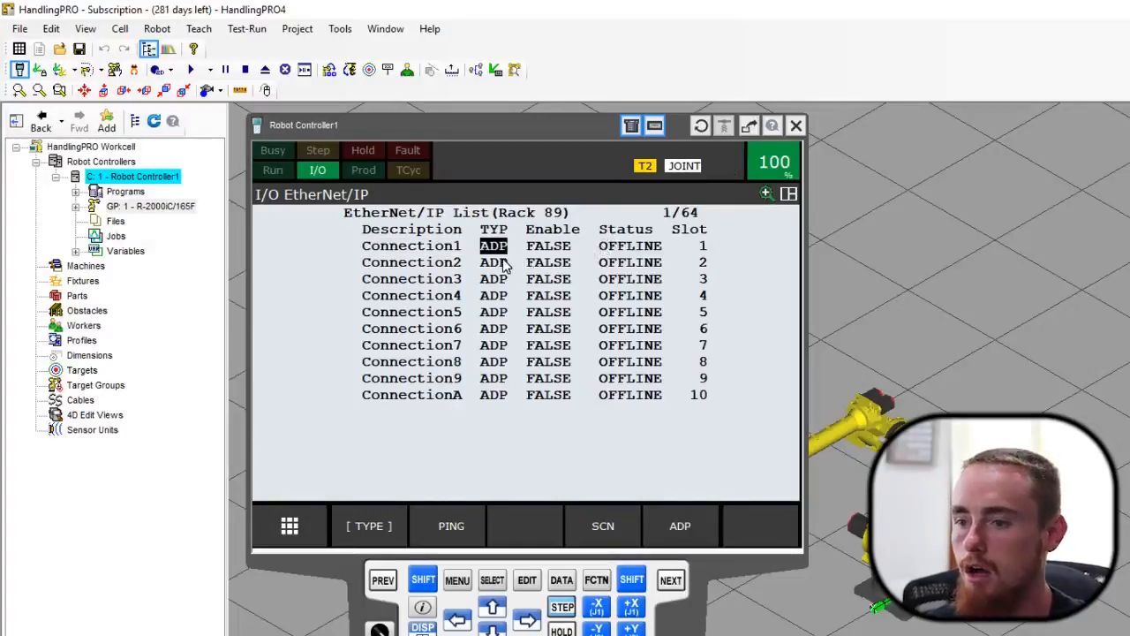
pyautogui.press('Left')
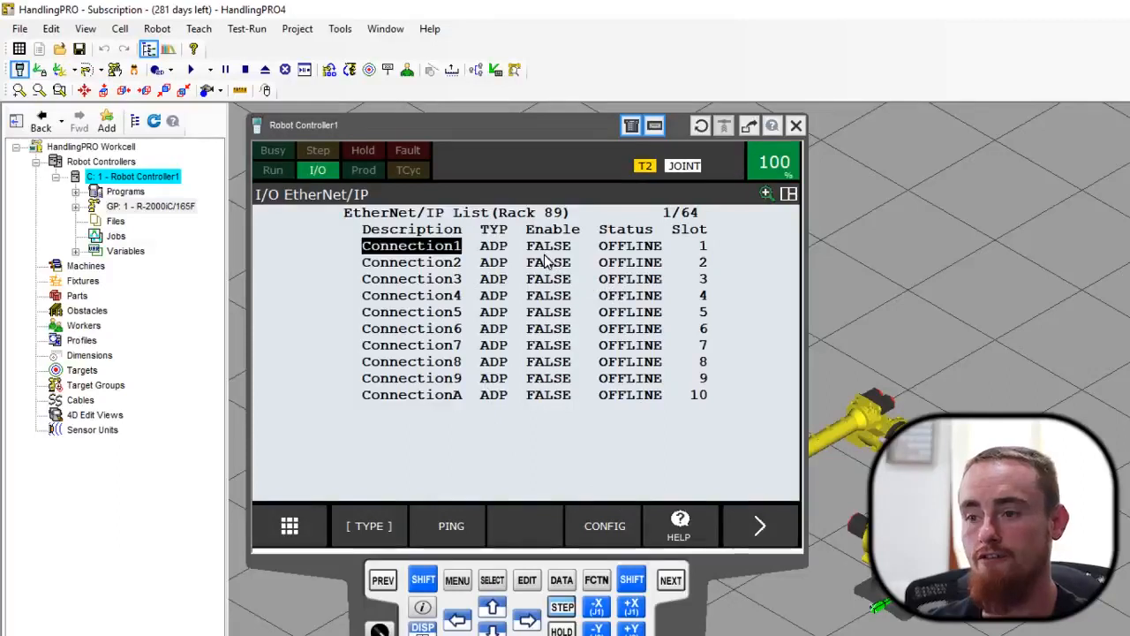
pyautogui.press('Right')
pyautogui.press('Right')
pyautogui.press('Left')
pyautogui.press('Left')
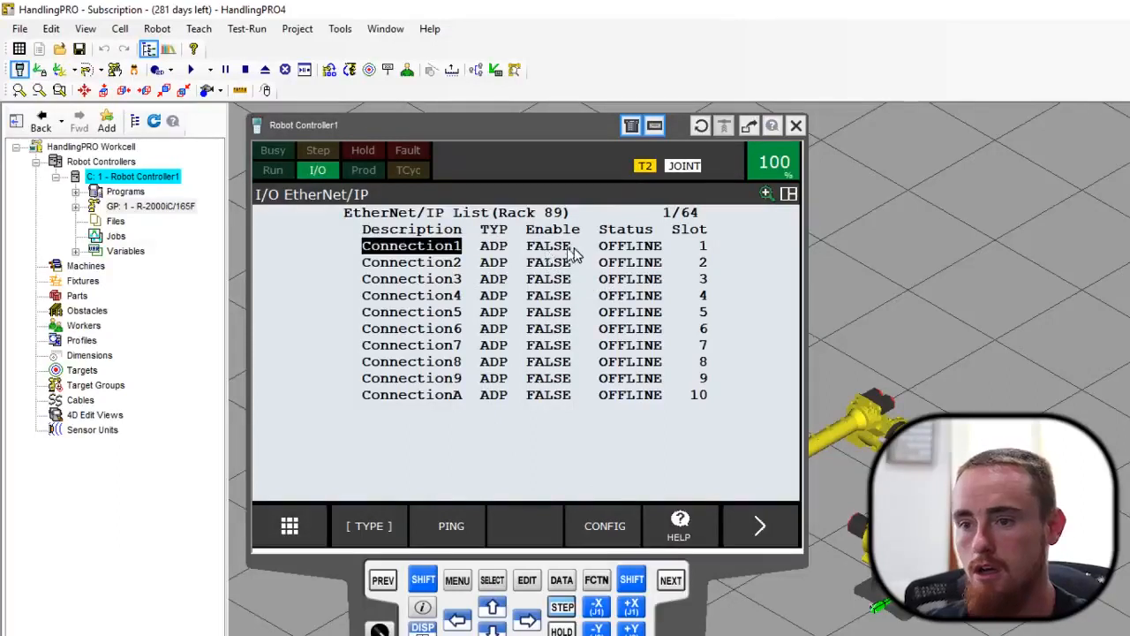
# Step: Set Connection1's input size and output size to 16 words each in its adapter configuration, and return to the connection list
pyautogui.click(744, 530)
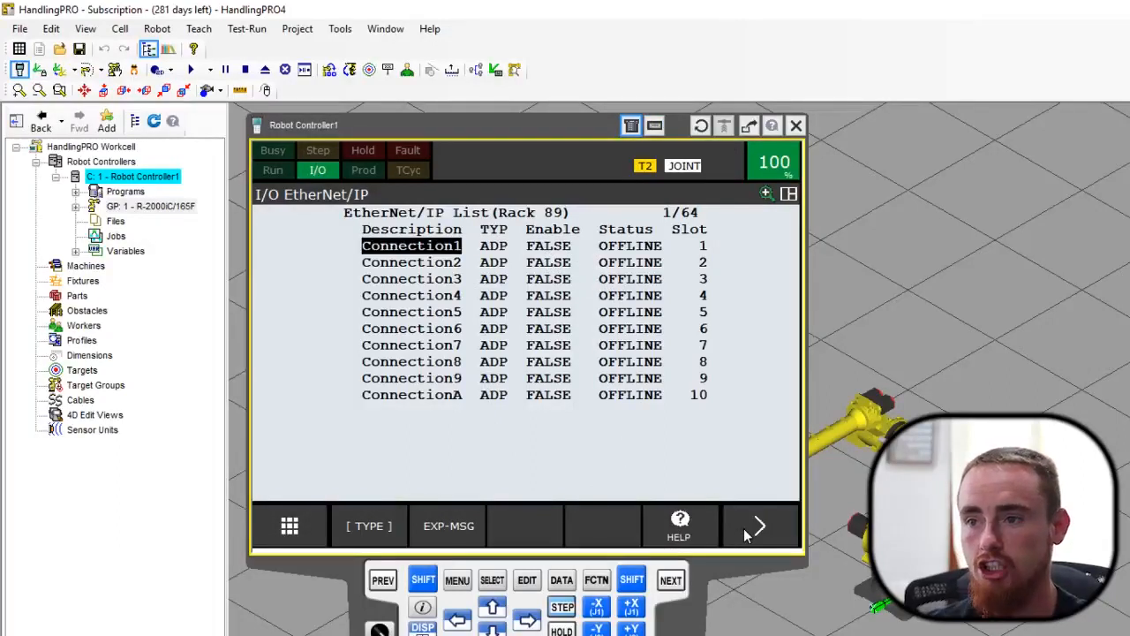
pyautogui.click(744, 529)
pyautogui.click(624, 527)
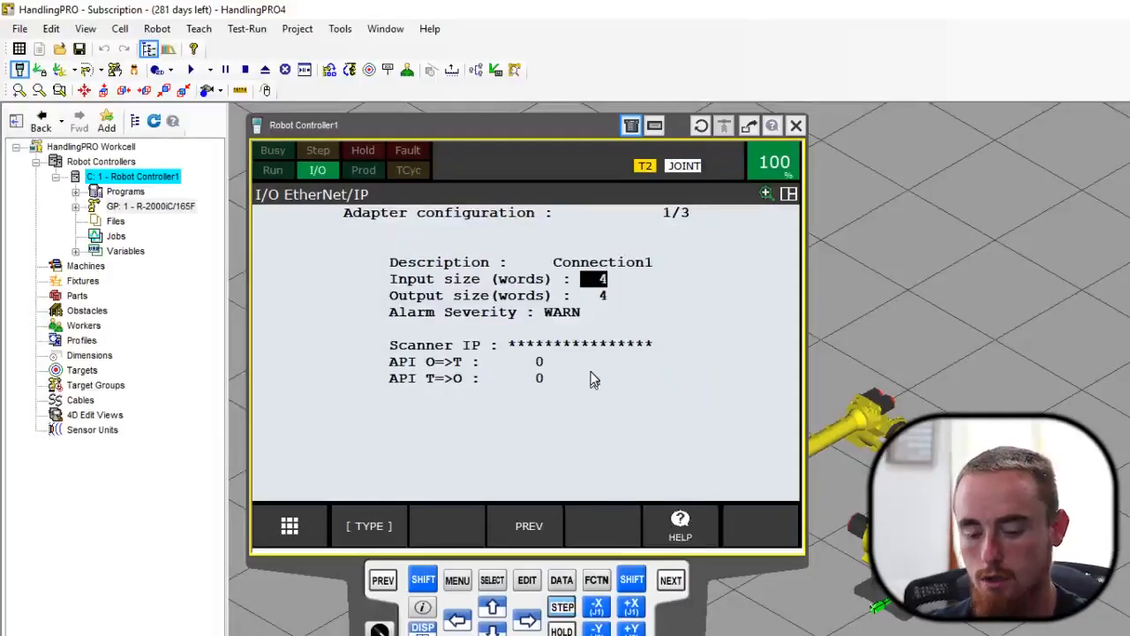
pyautogui.write('1')
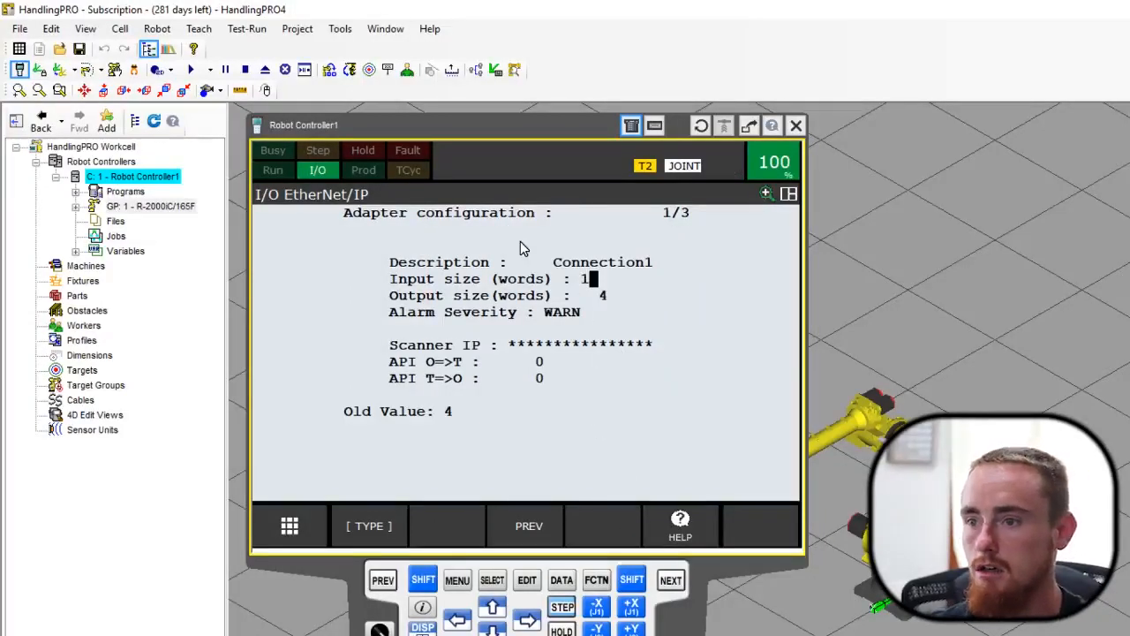
pyautogui.write('6')
pyautogui.press('Return')
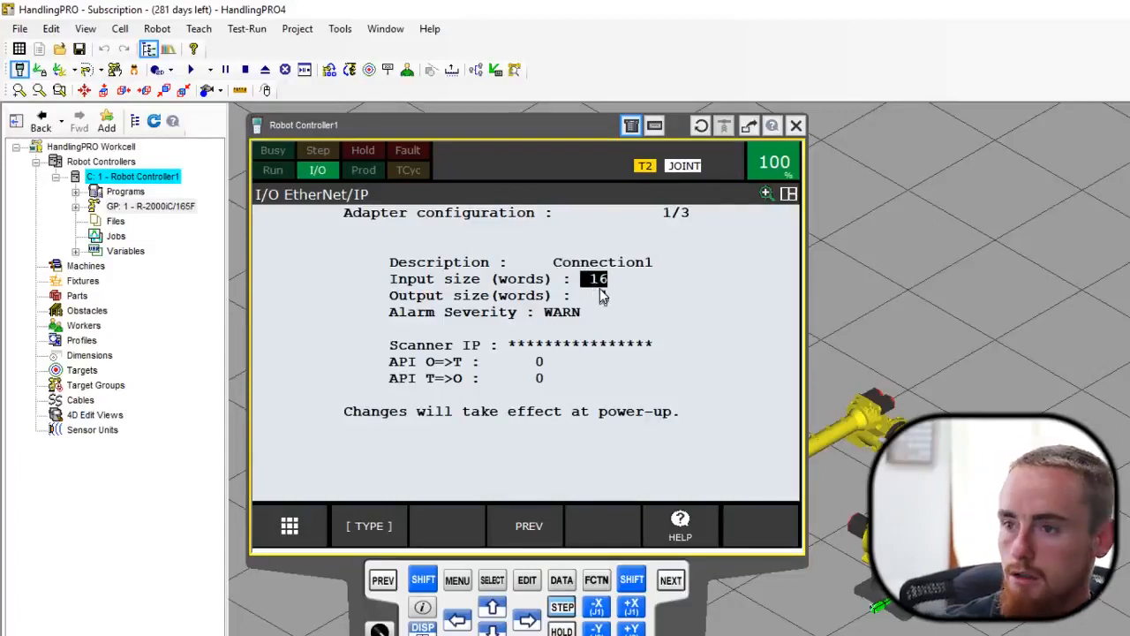
pyautogui.click(599, 296)
pyautogui.write('16')
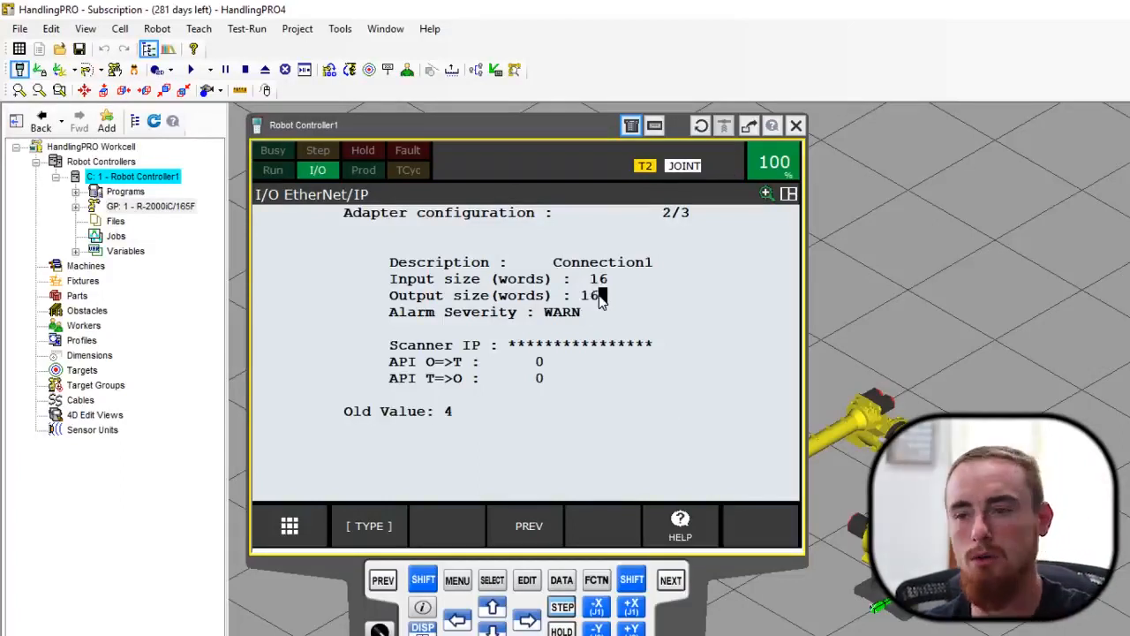
pyautogui.press('Return')
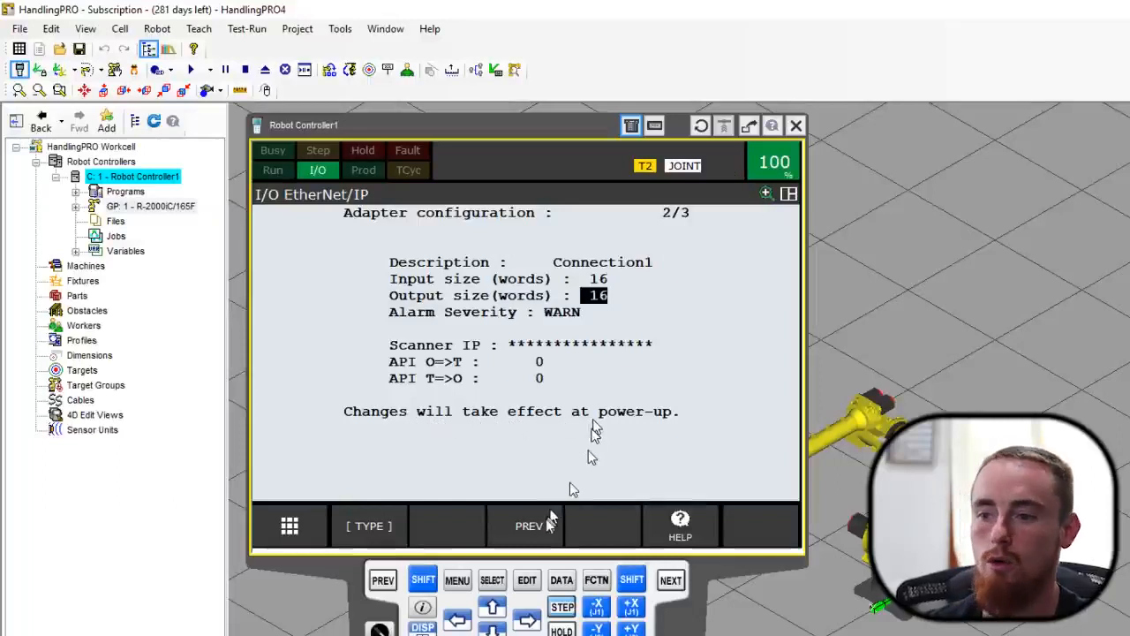
pyautogui.click(531, 524)
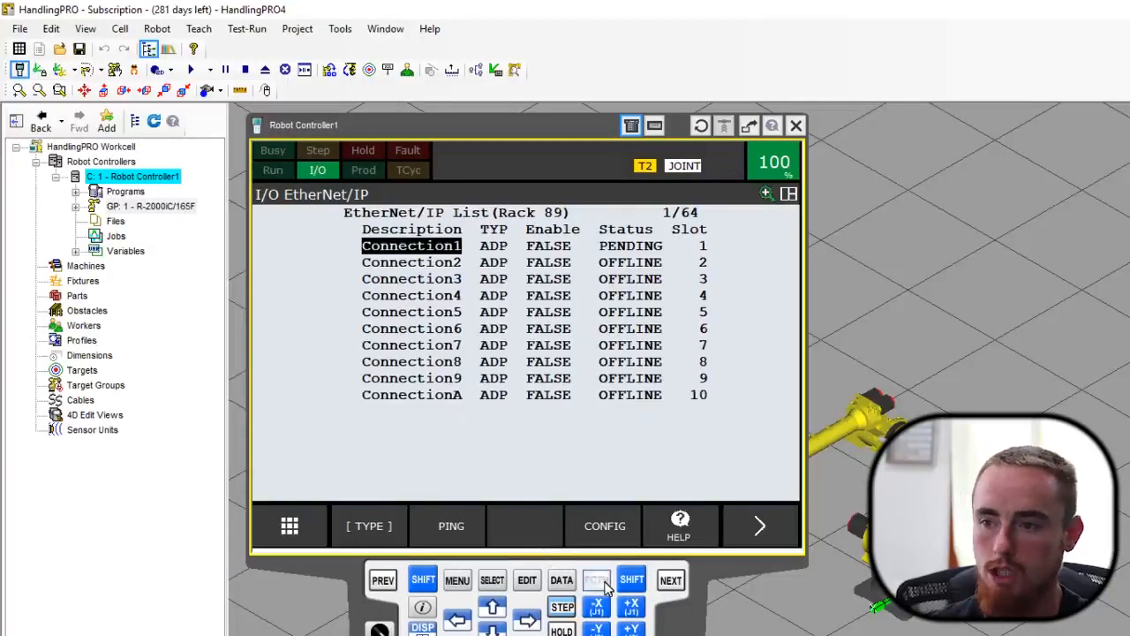
# Step: Cycle the robot controller's power with the CYCLE POWER function and confirm the restart
pyautogui.click(596, 579)
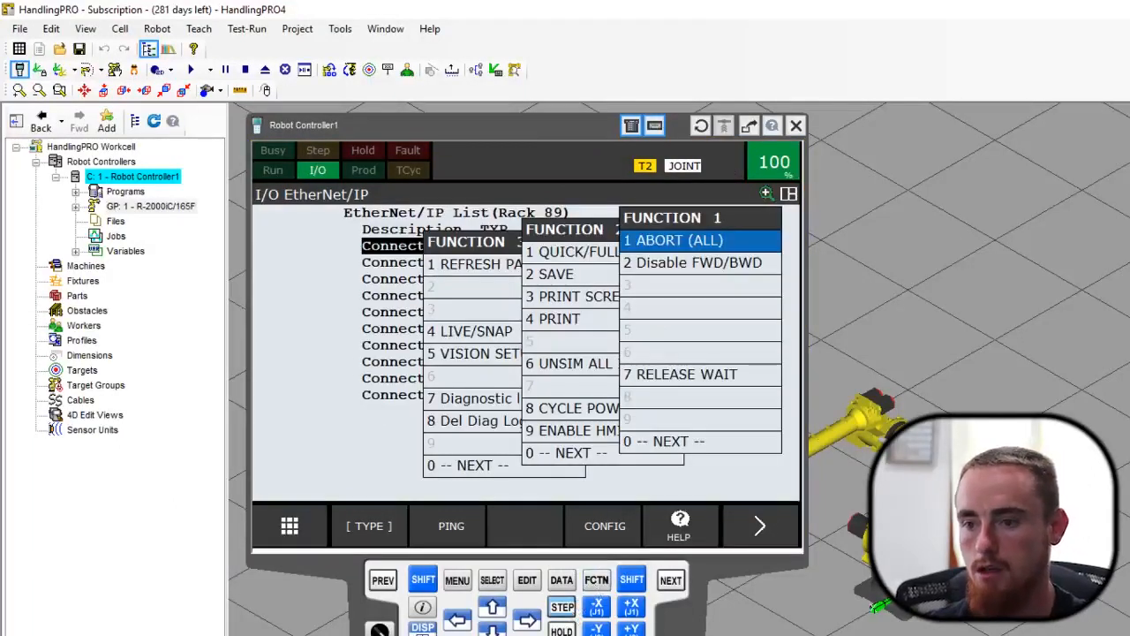
pyautogui.click(465, 620)
pyautogui.click(493, 631)
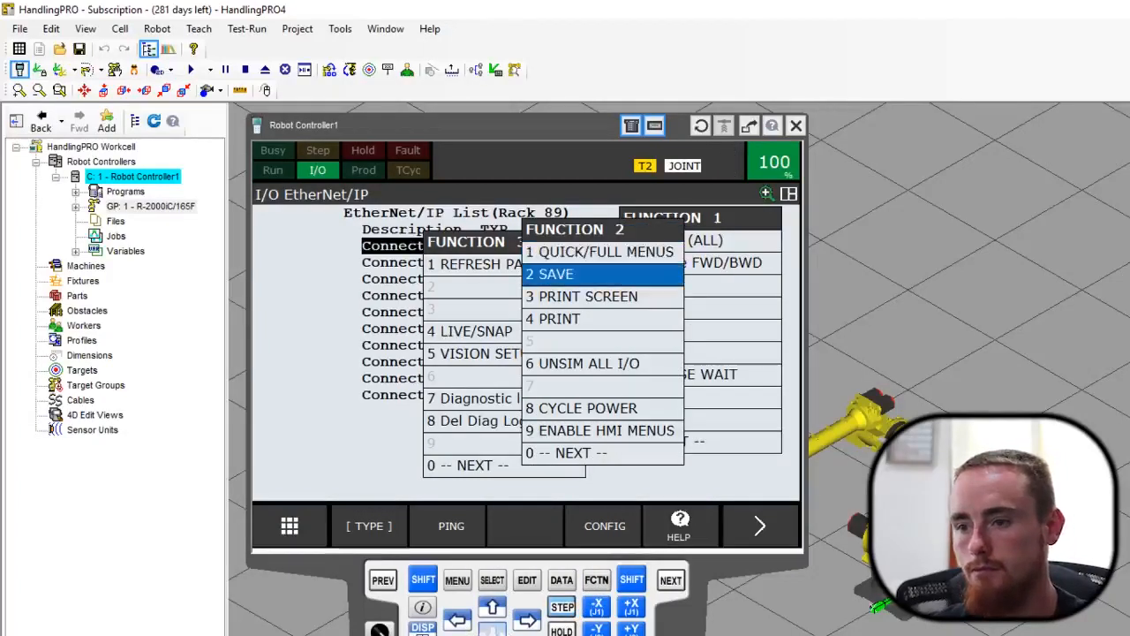
pyautogui.click(493, 607)
pyautogui.click(495, 608)
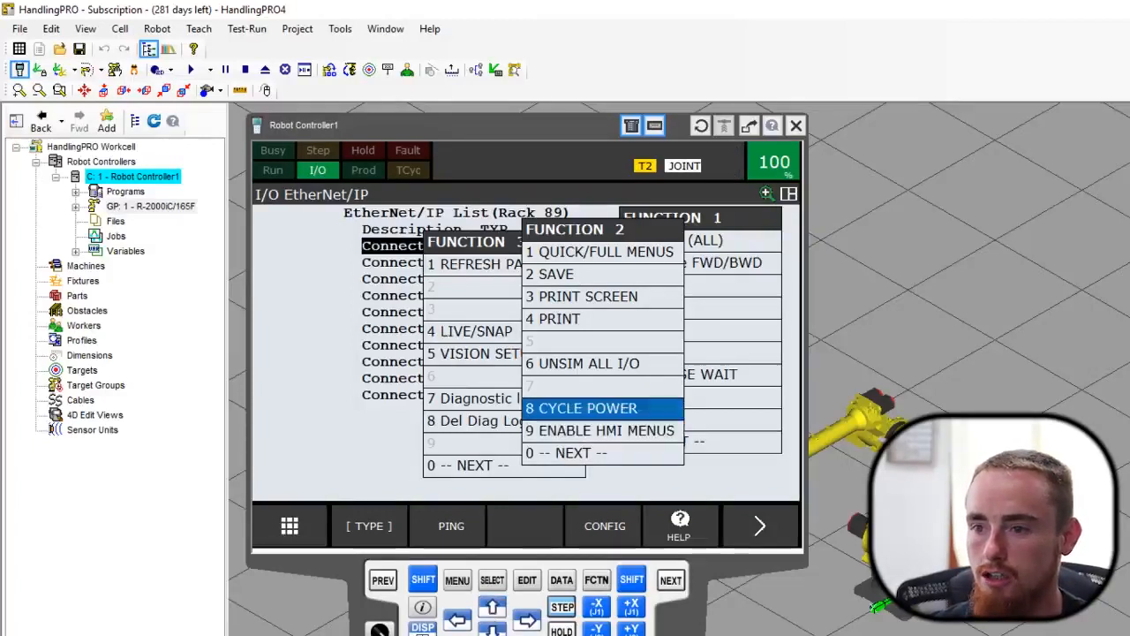
pyautogui.click(492, 609)
pyautogui.click(491, 610)
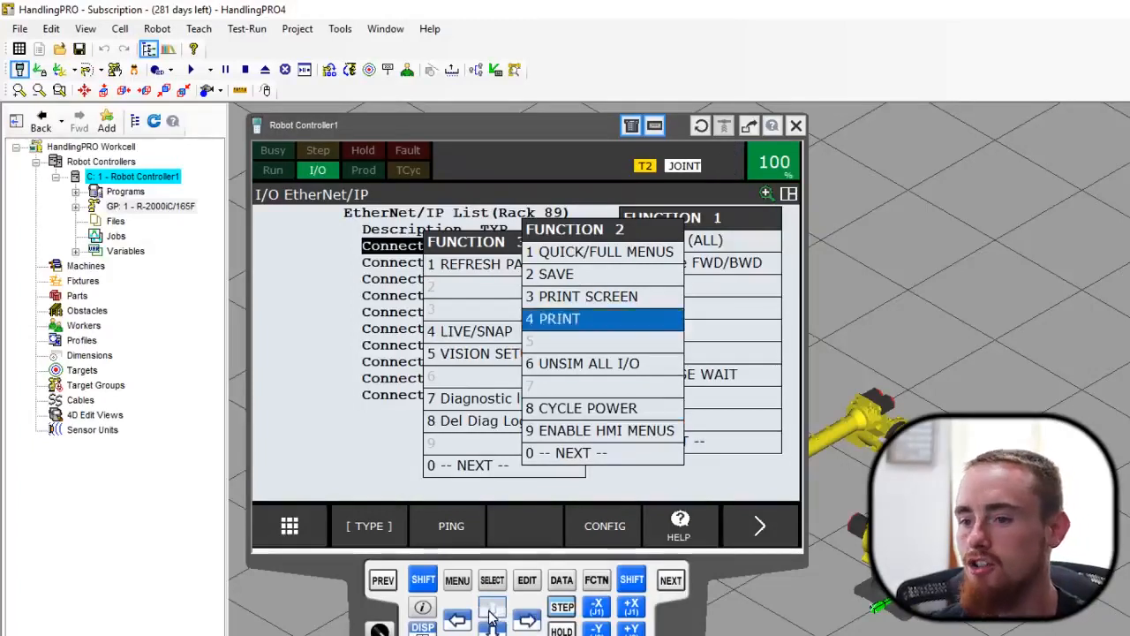
pyautogui.click(491, 615)
pyautogui.click(492, 628)
pyautogui.click(491, 629)
pyautogui.click(491, 629)
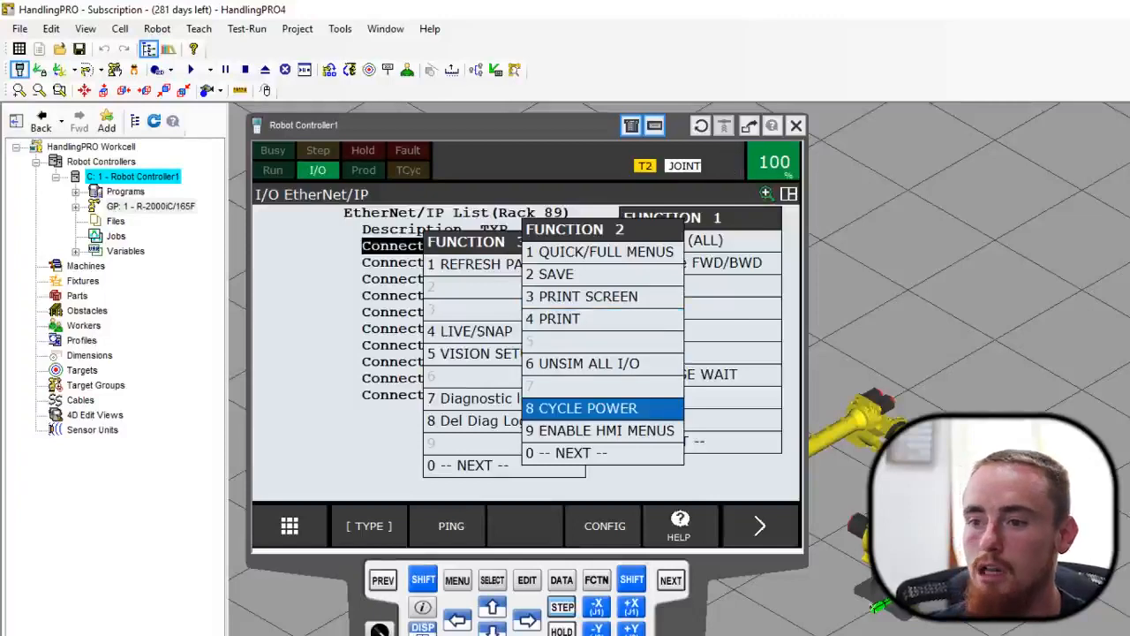
pyautogui.press('Return')
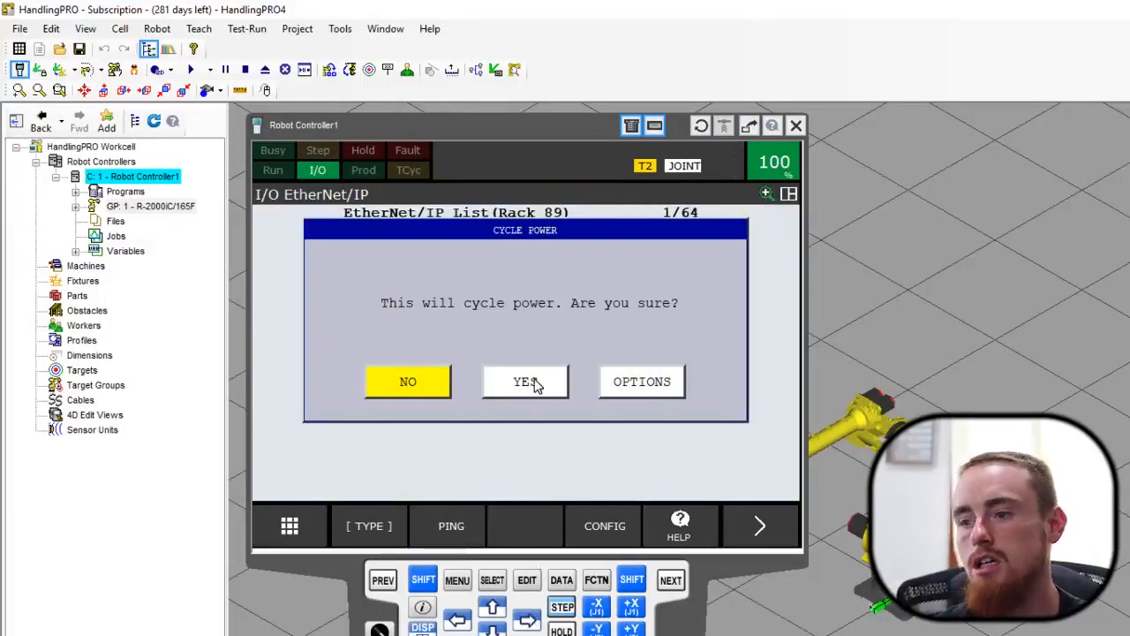
pyautogui.click(526, 381)
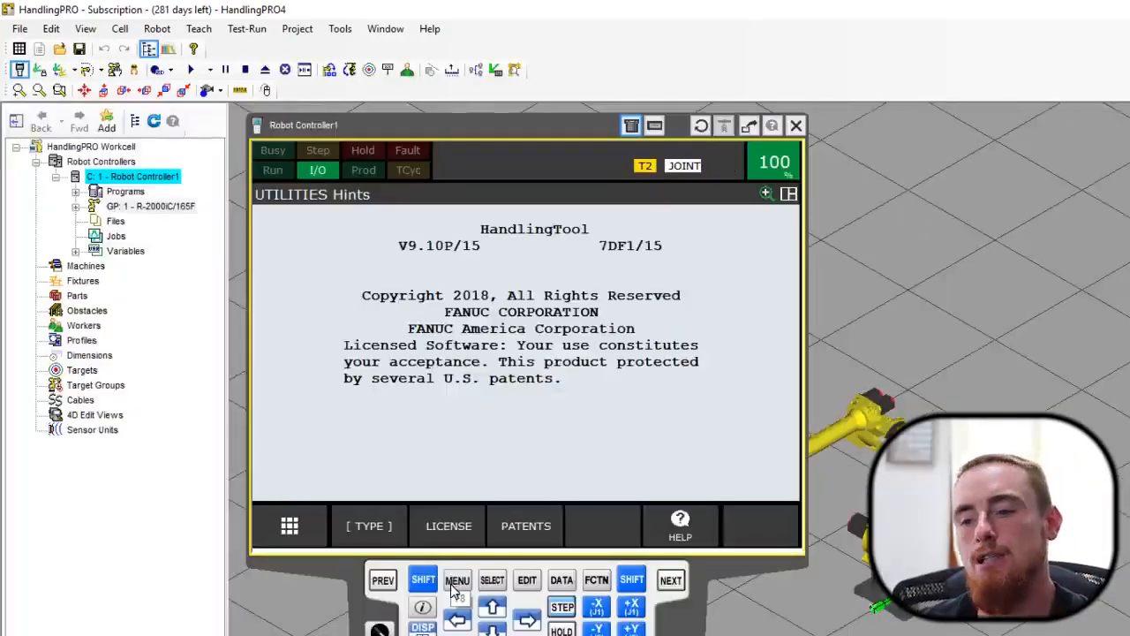
# Step: Open the configuration view of the robot's digital outputs
pyautogui.click(453, 586)
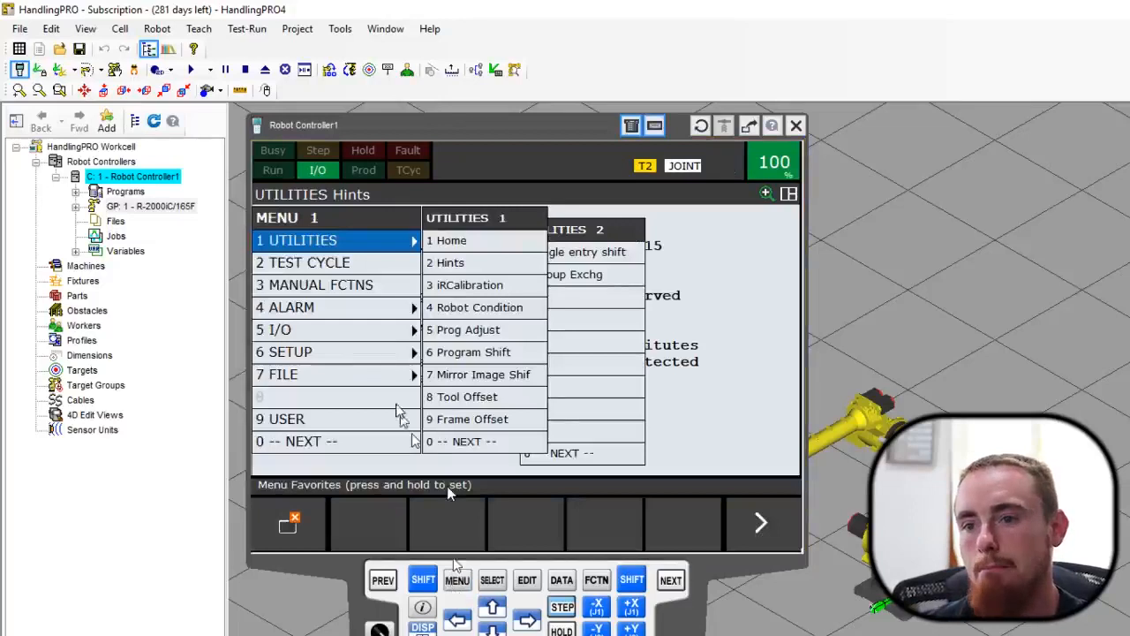
pyautogui.click(381, 335)
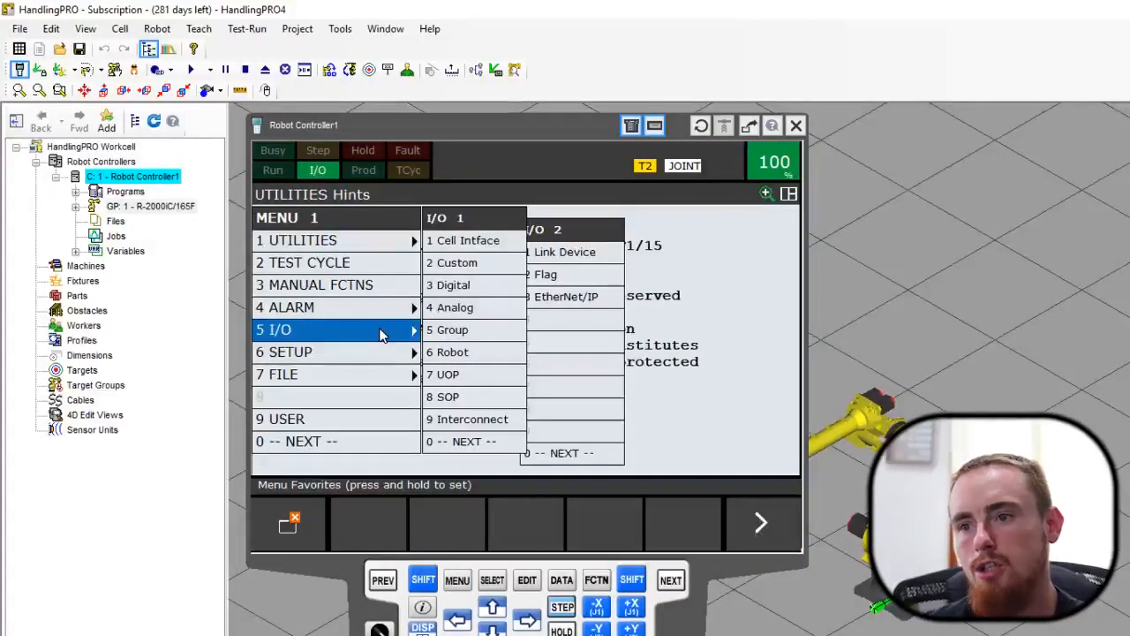
pyautogui.press('Right')
pyautogui.press('Down')
pyautogui.press('Down')
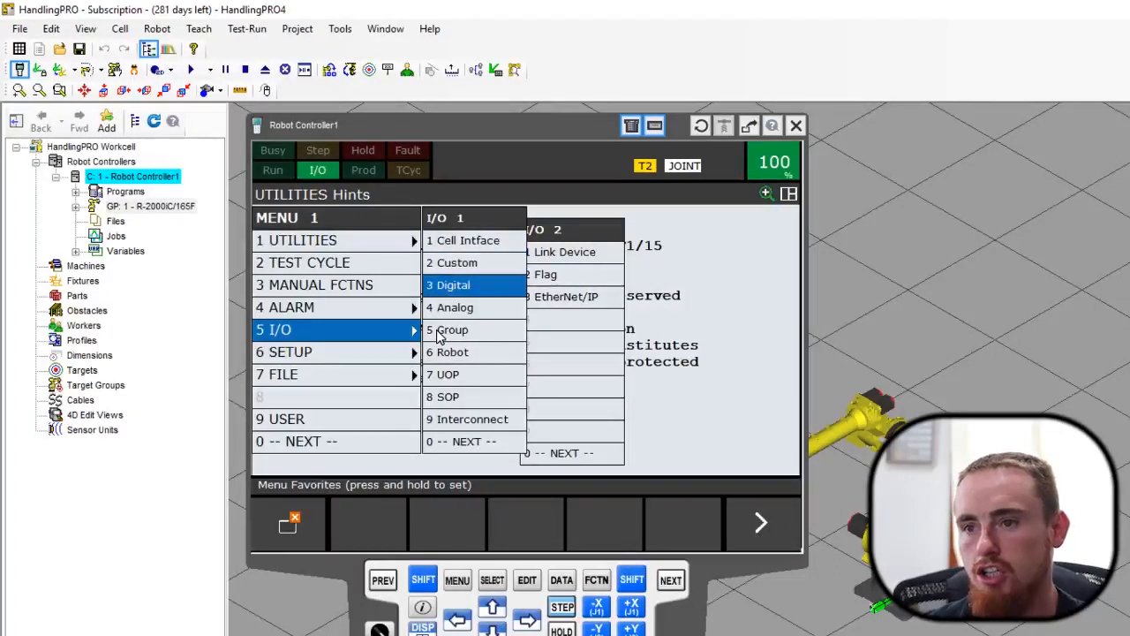
pyautogui.press('Return')
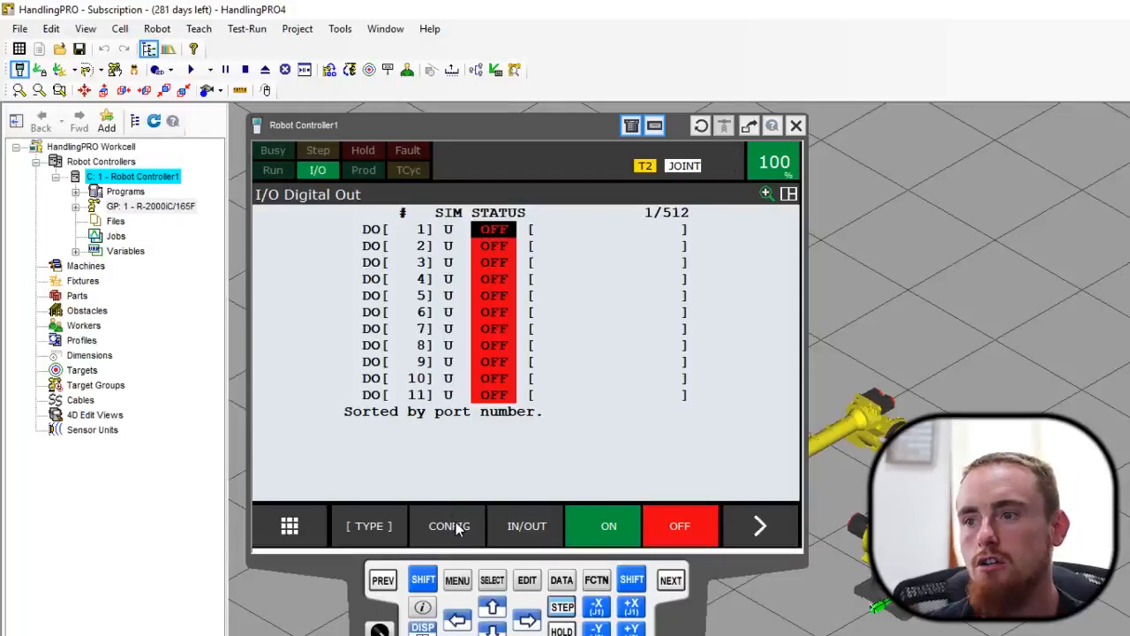
pyautogui.click(451, 526)
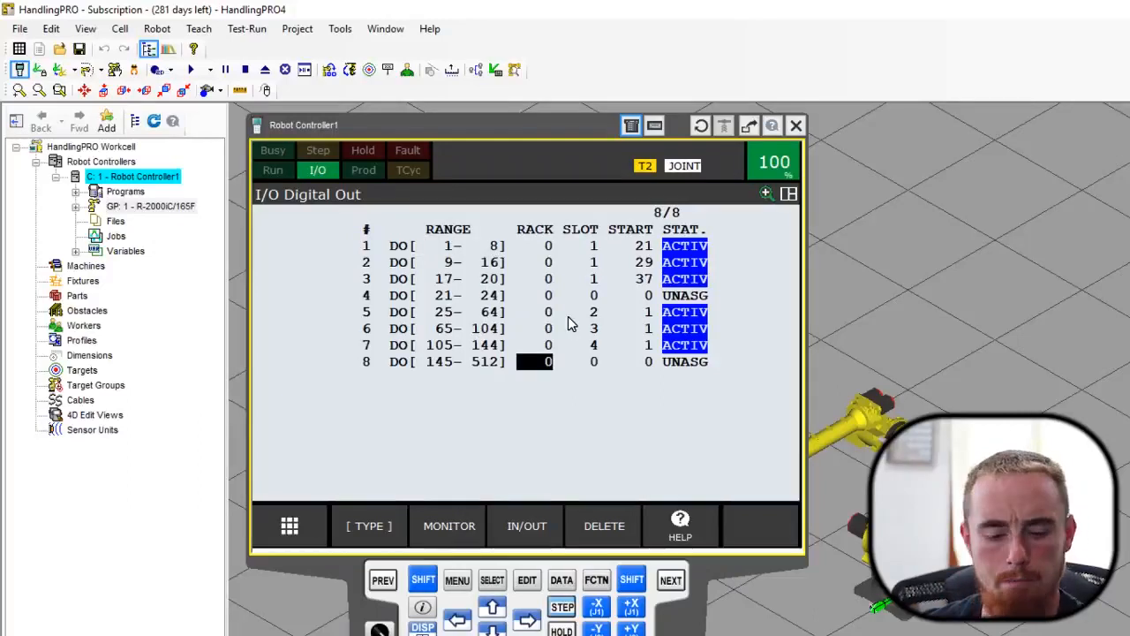
# Step: Assign digital outputs 145–512 to rack 89, slot 1, start 1, and clear the assignments of outputs 1–16
pyautogui.write('89')
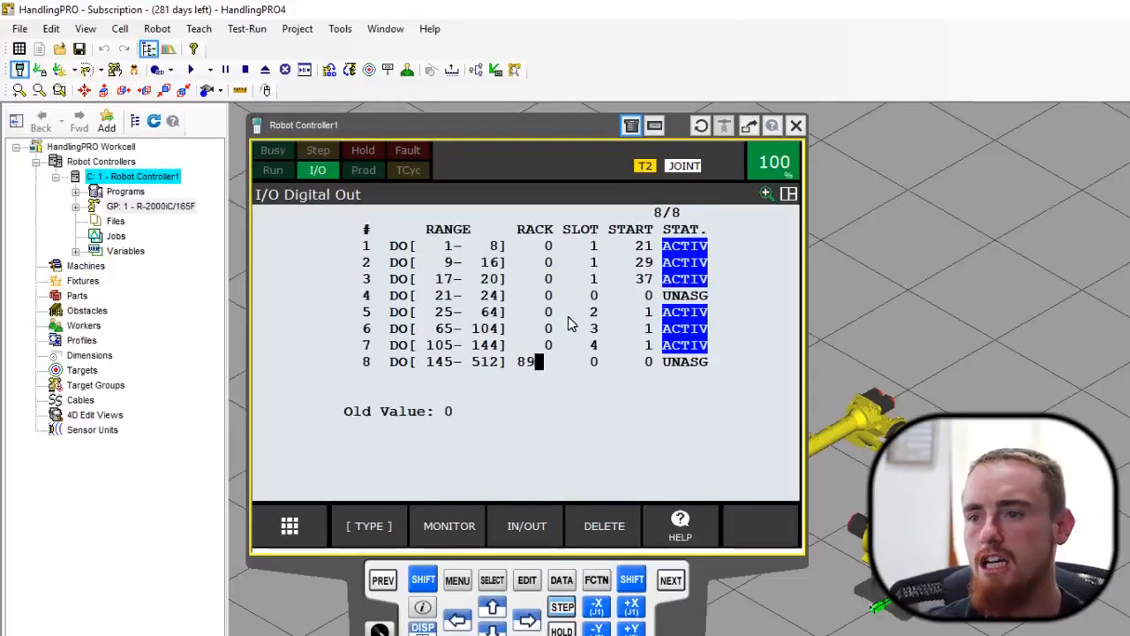
pyautogui.press('Return')
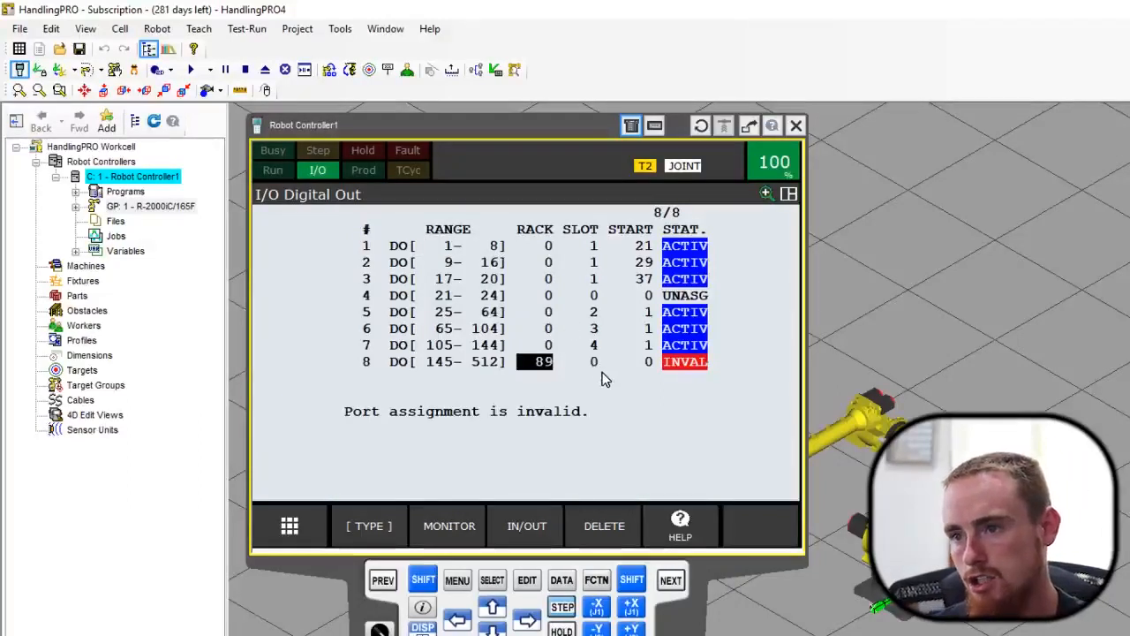
pyautogui.click(602, 372)
pyautogui.write('0')
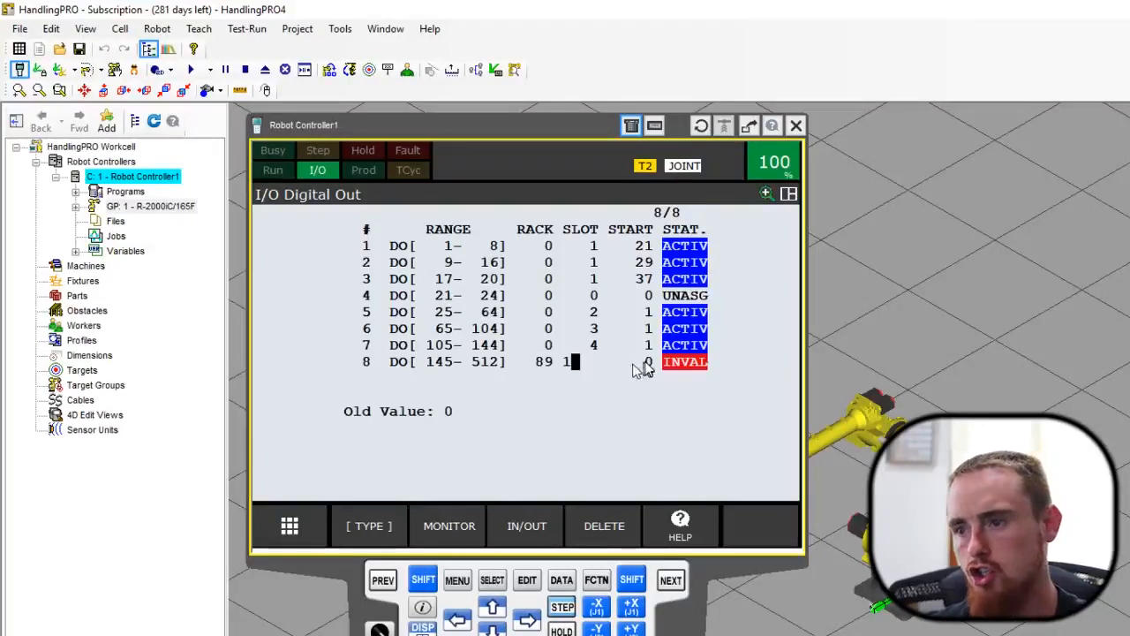
pyautogui.click(643, 364)
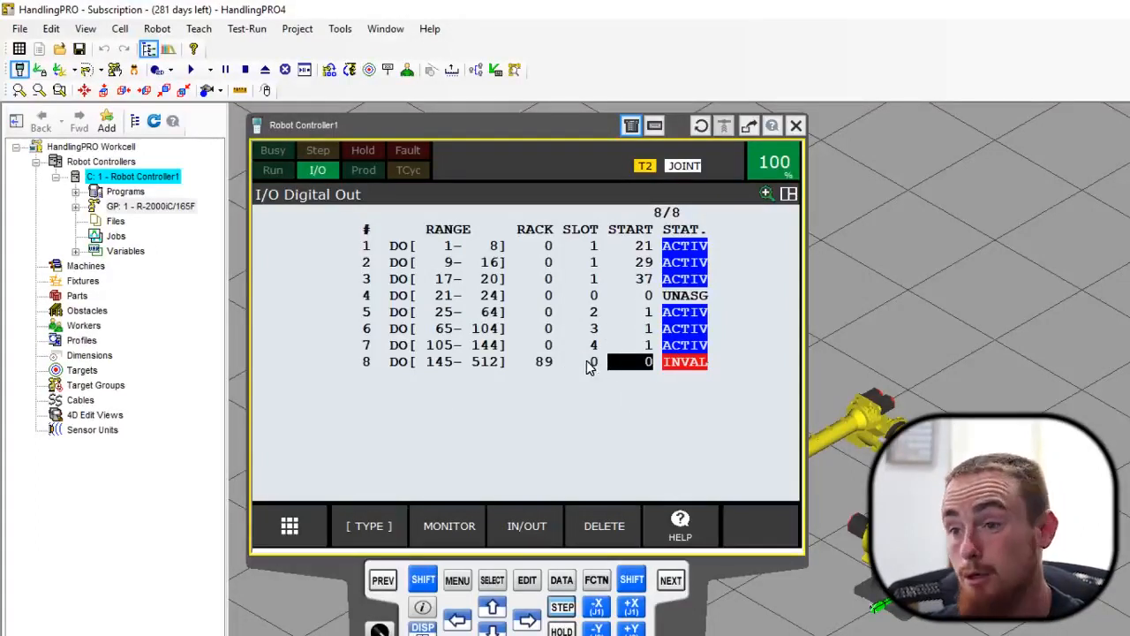
pyautogui.click(590, 364)
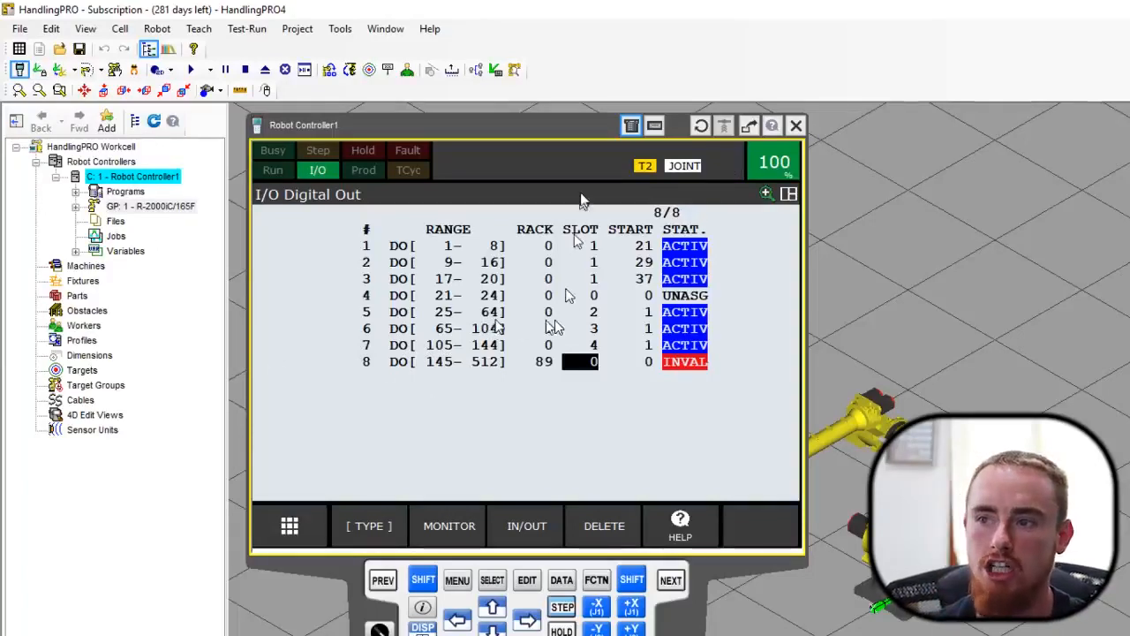
pyautogui.write('1')
pyautogui.press('Return')
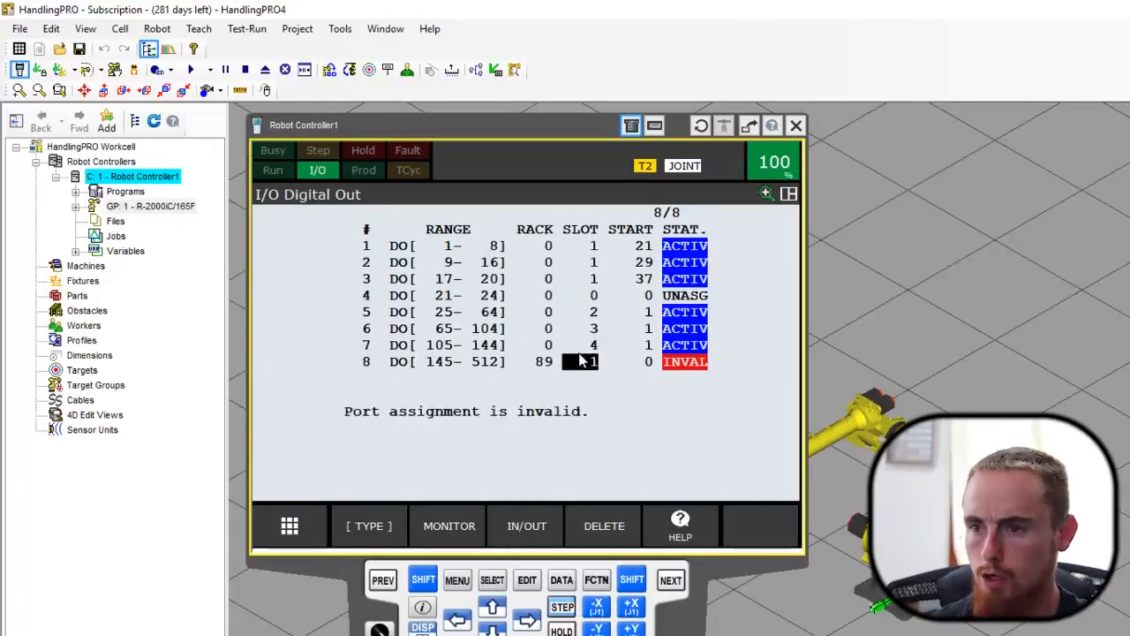
pyautogui.click(641, 362)
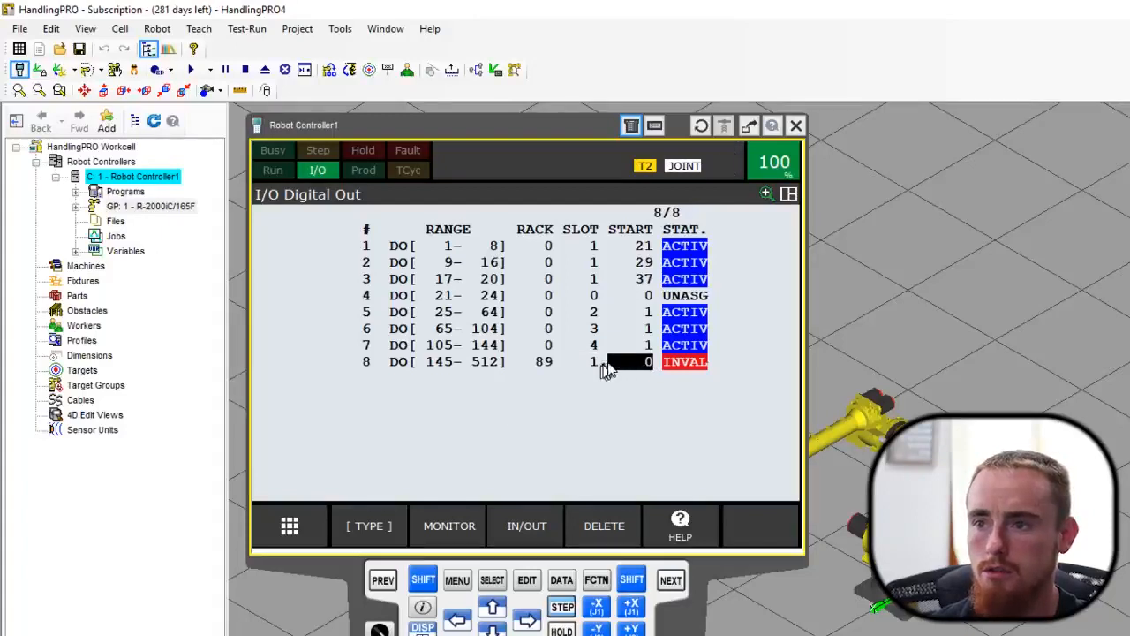
pyautogui.write('1')
pyautogui.press('Return')
pyautogui.press('Down')
pyautogui.press('Down')
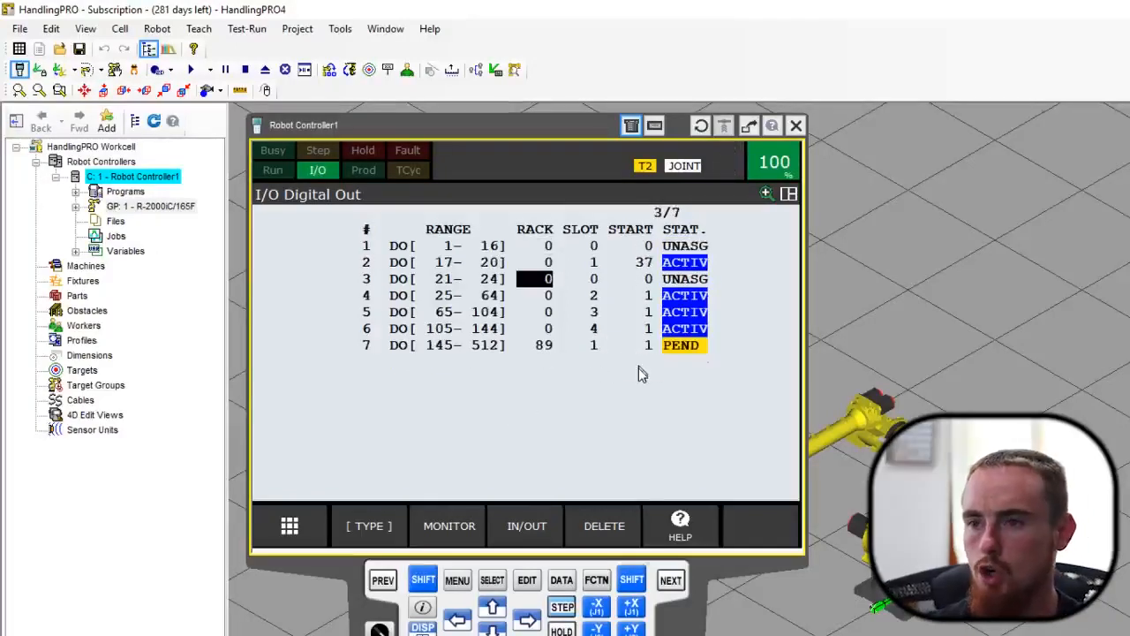
# Step: Cycle the controller's power to apply the assignment of digital outputs 145–512
pyautogui.click(604, 583)
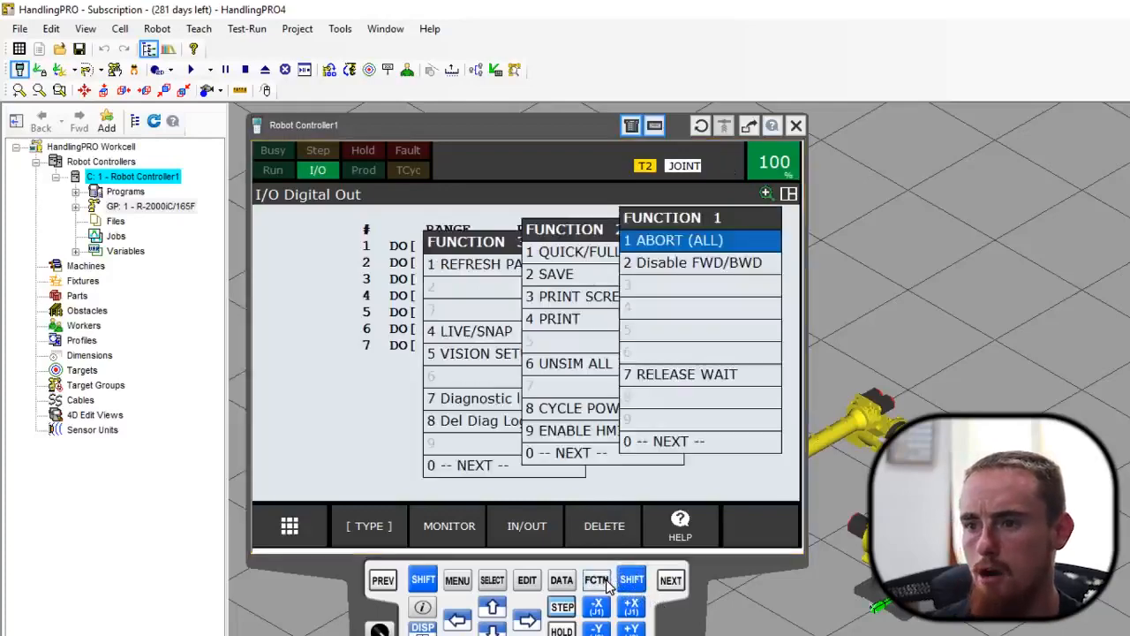
pyautogui.click(559, 409)
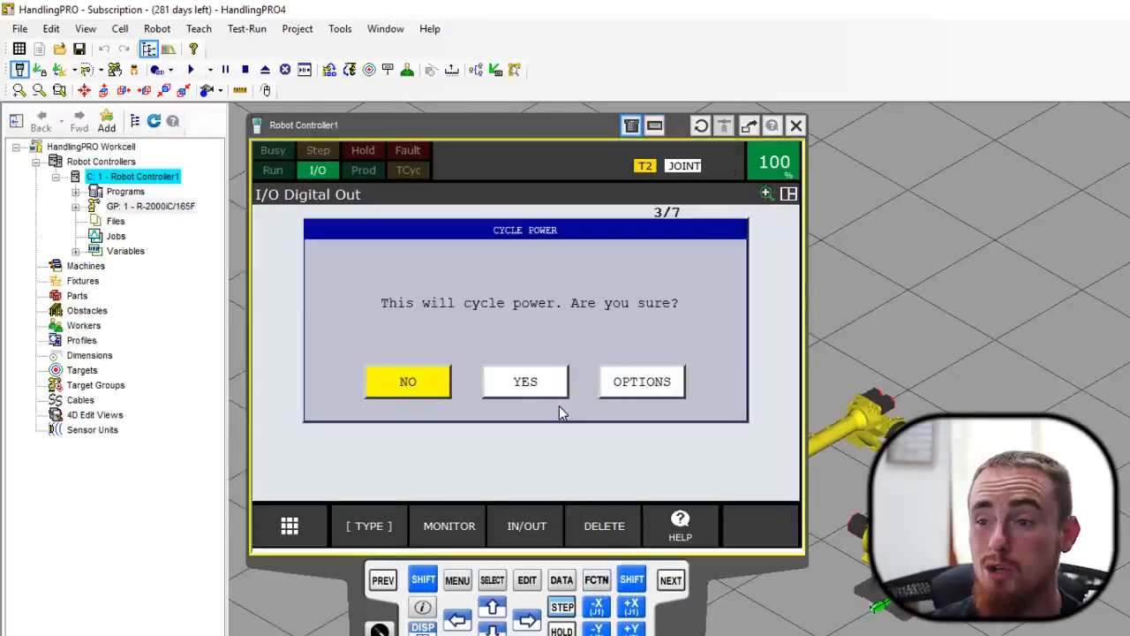
pyautogui.click(519, 382)
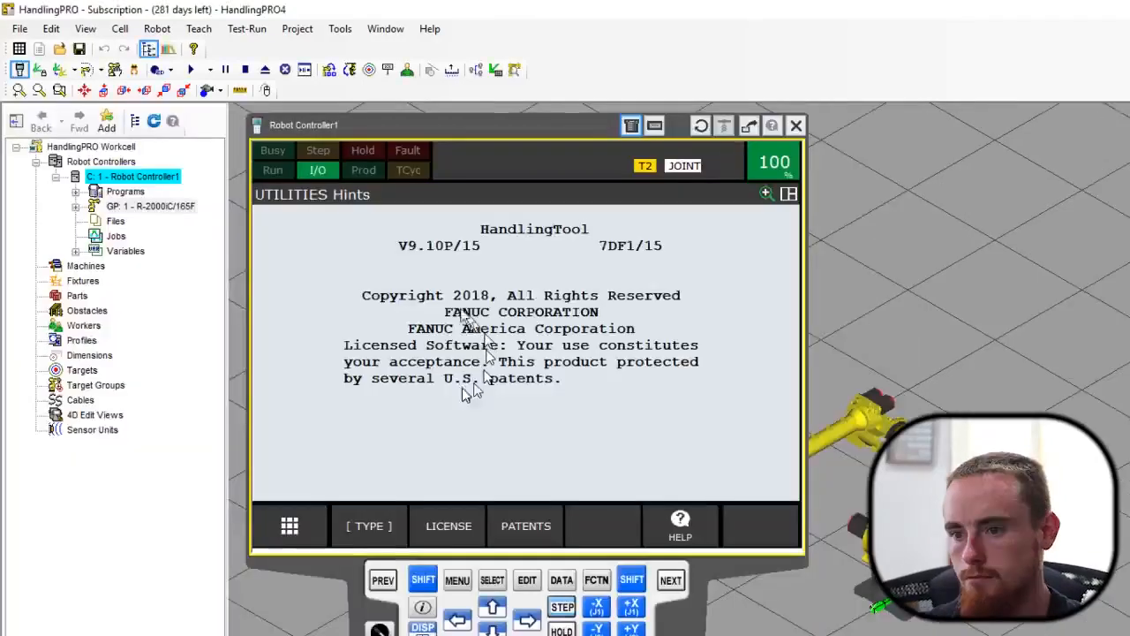
# Step: Reopen the digital outputs from the I/O types and show their range configuration
pyautogui.click(465, 583)
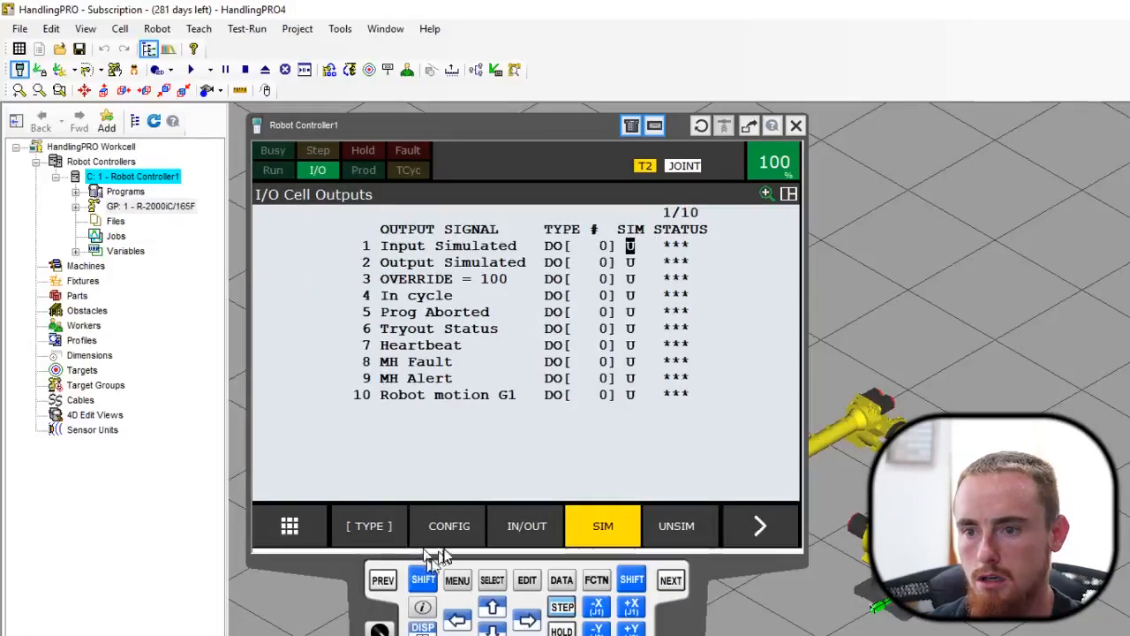
pyautogui.click(456, 535)
pyautogui.click(386, 528)
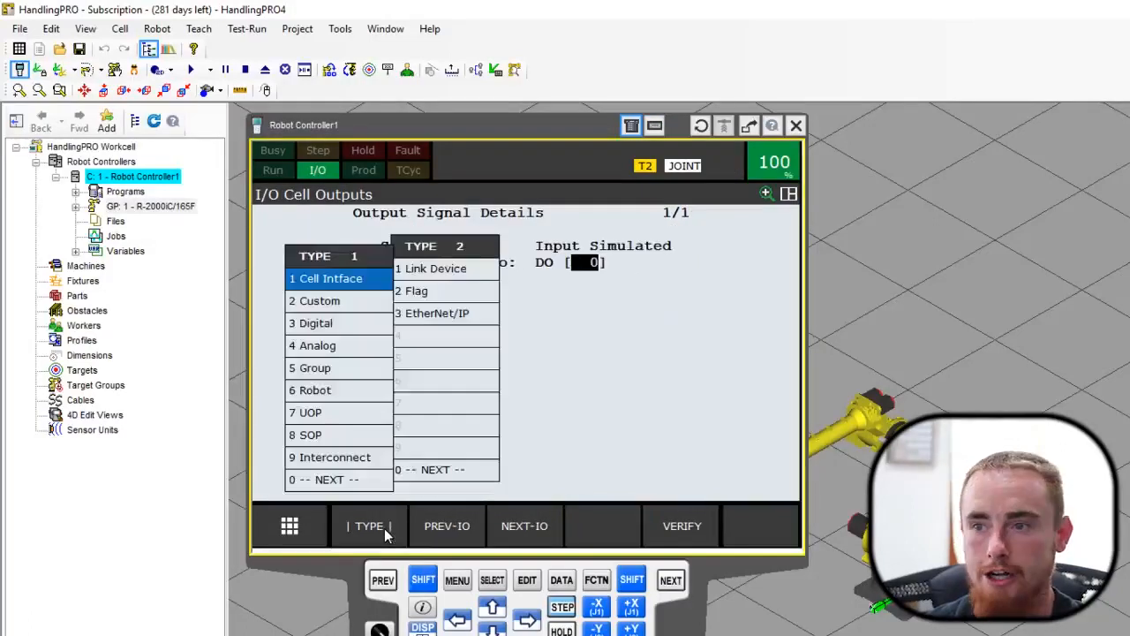
pyautogui.press('Down')
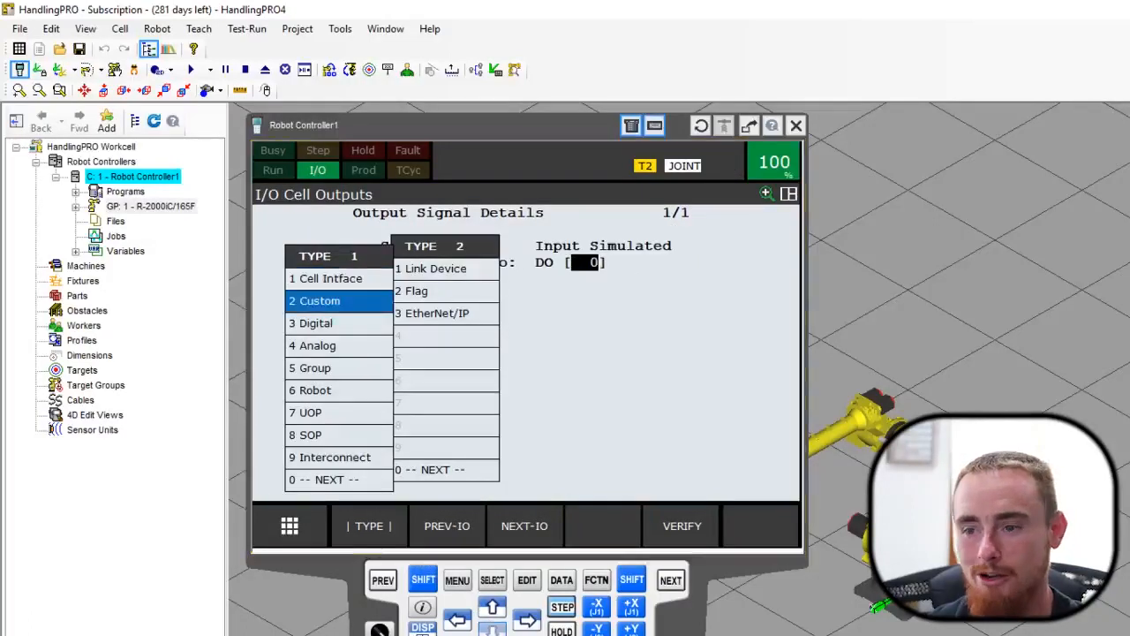
pyautogui.press('Down')
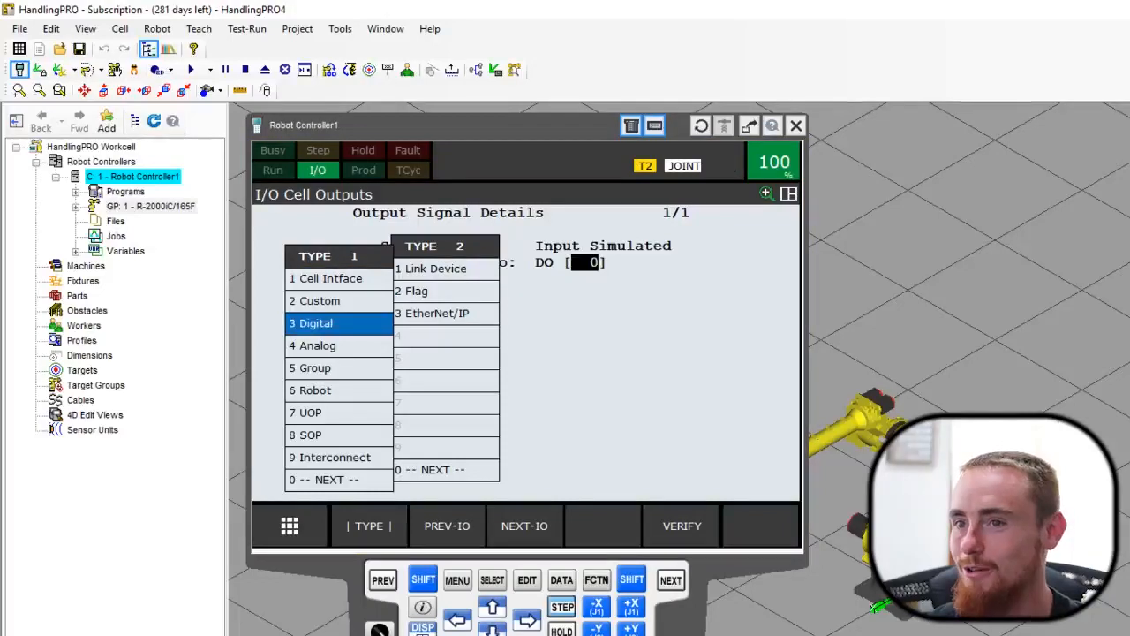
pyautogui.press('Return')
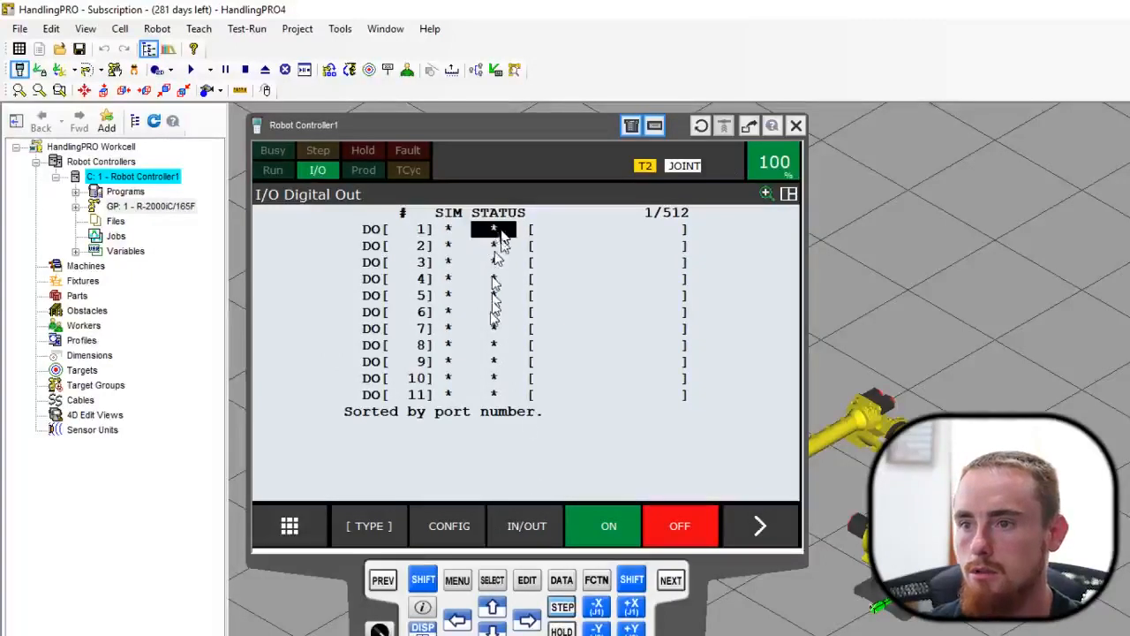
pyautogui.click(459, 528)
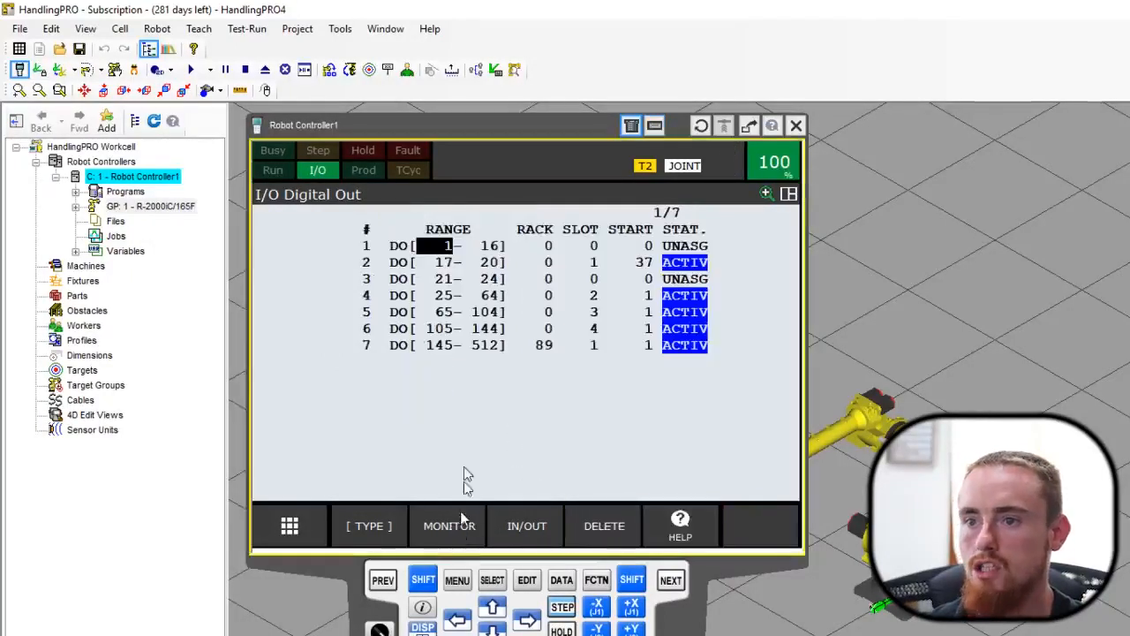
pyautogui.click(442, 346)
pyautogui.write('1')
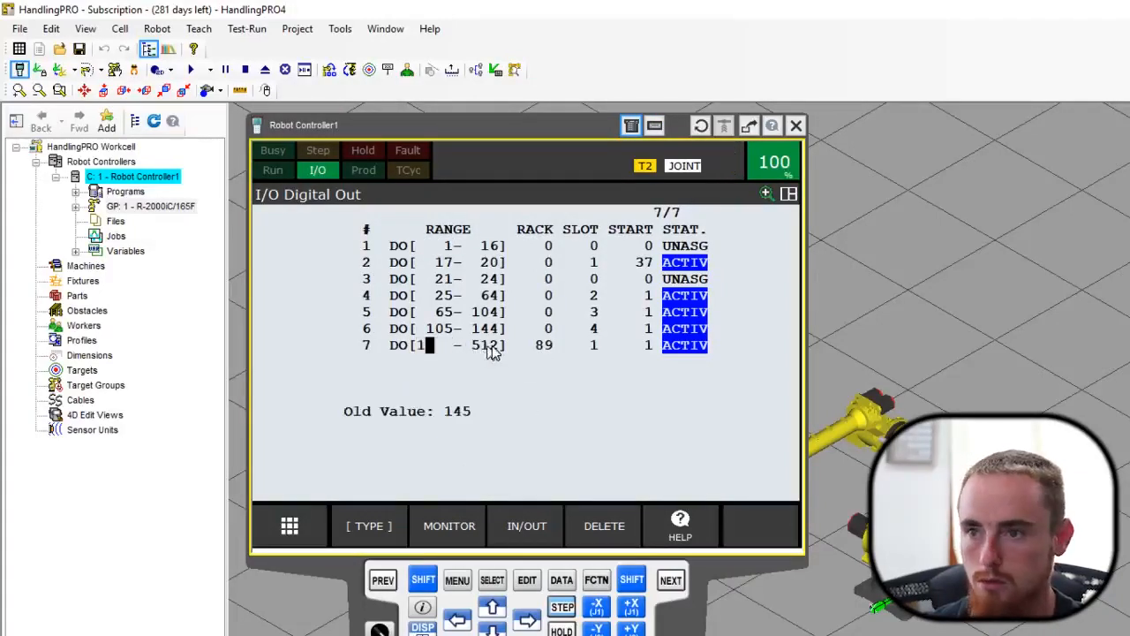
pyautogui.click(486, 345)
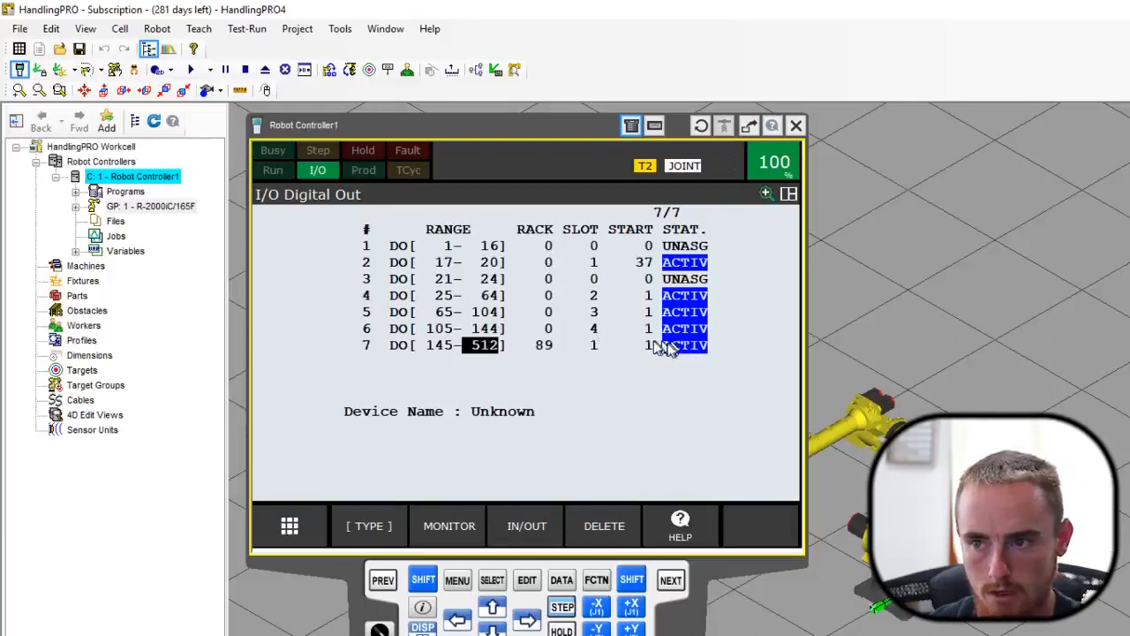
# Step: Assign digital outputs 1–16 to rack 89, slot 1, with start point 1
pyautogui.click(551, 248)
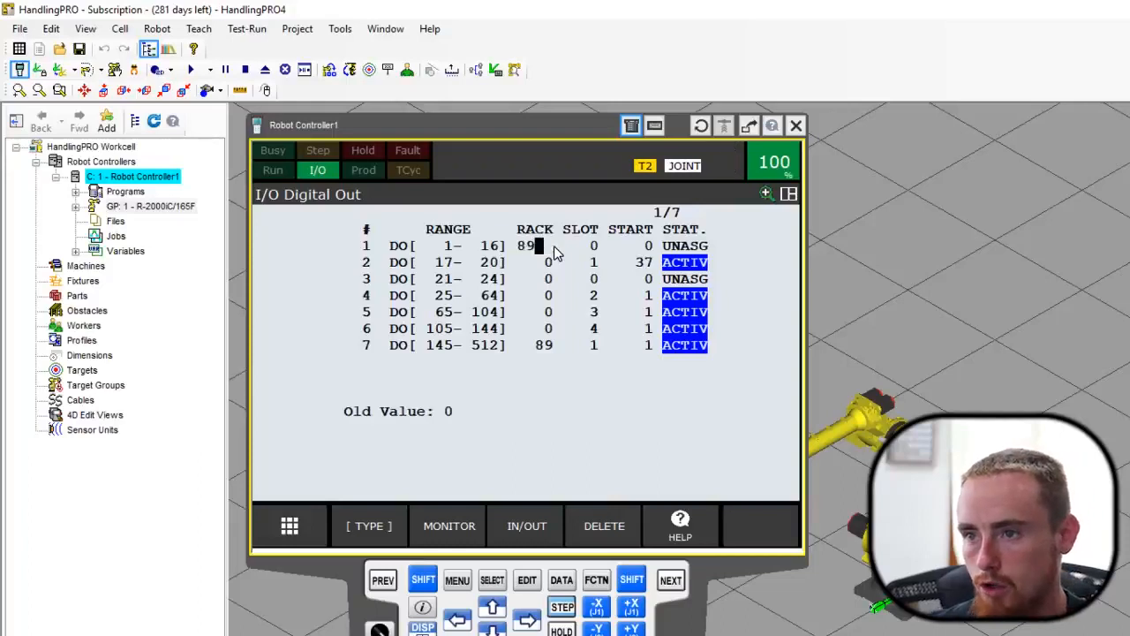
pyautogui.press('Return')
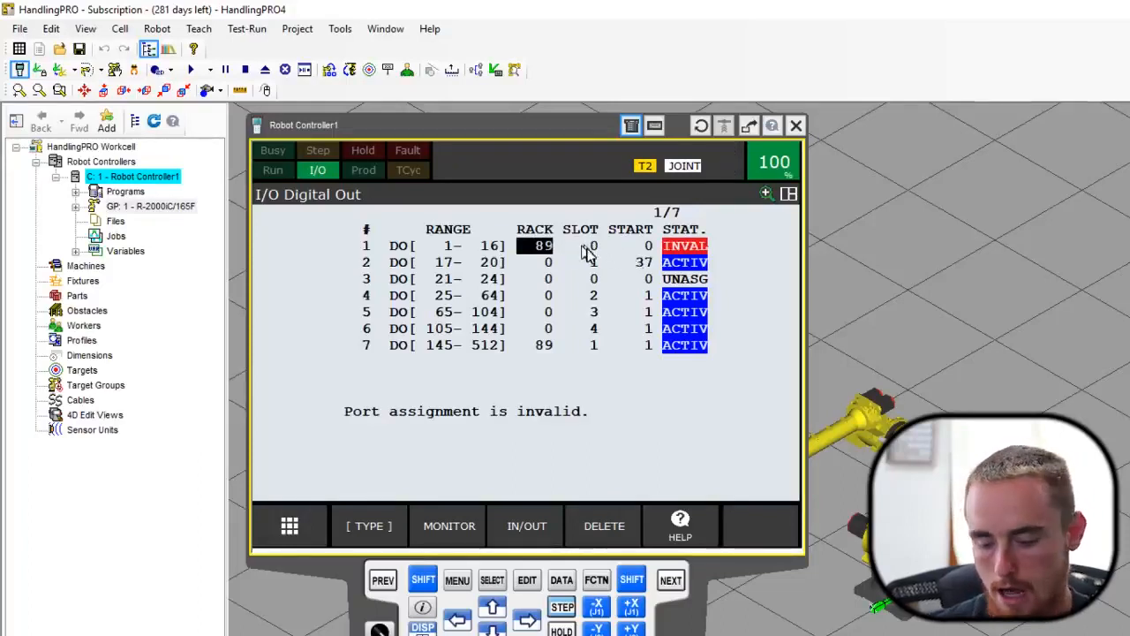
pyautogui.click(592, 248)
pyautogui.write('1')
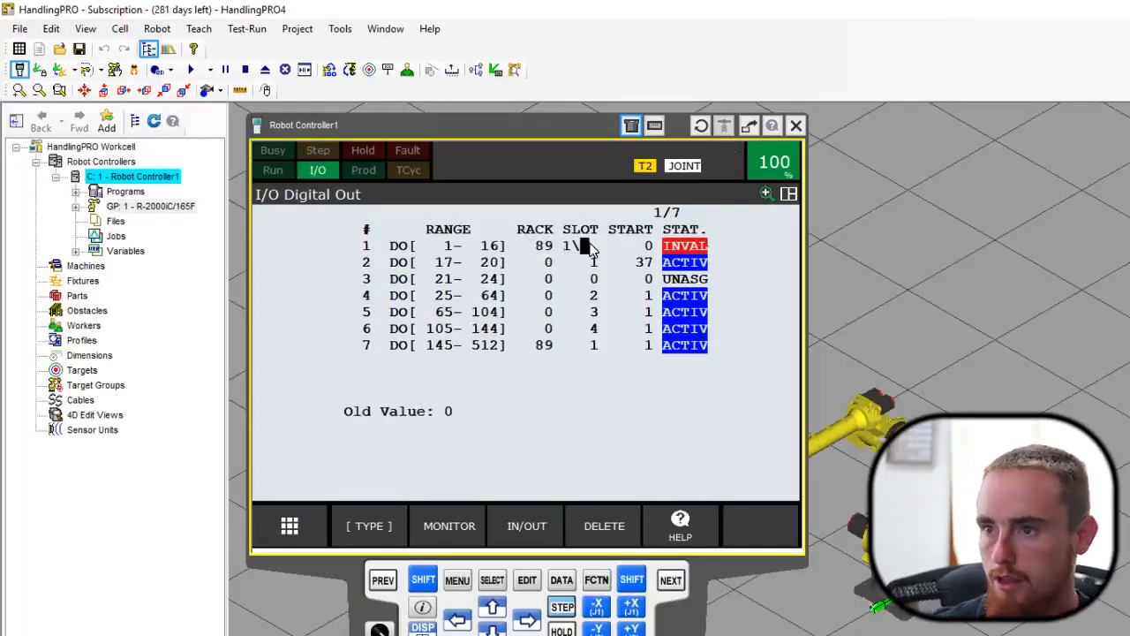
pyautogui.press('Return')
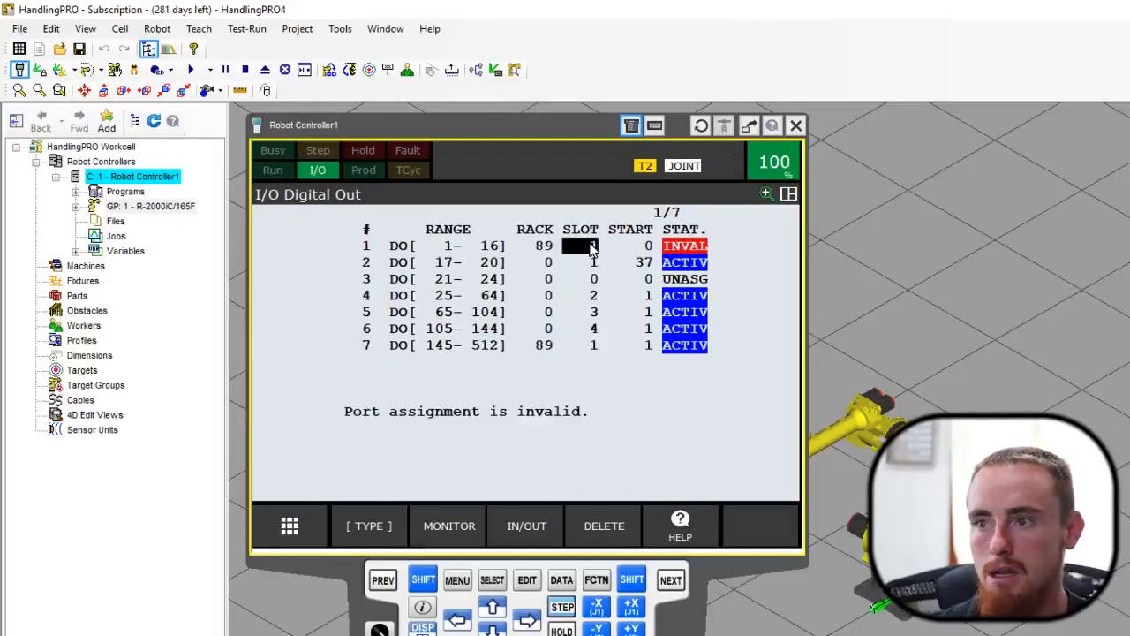
pyautogui.click(634, 246)
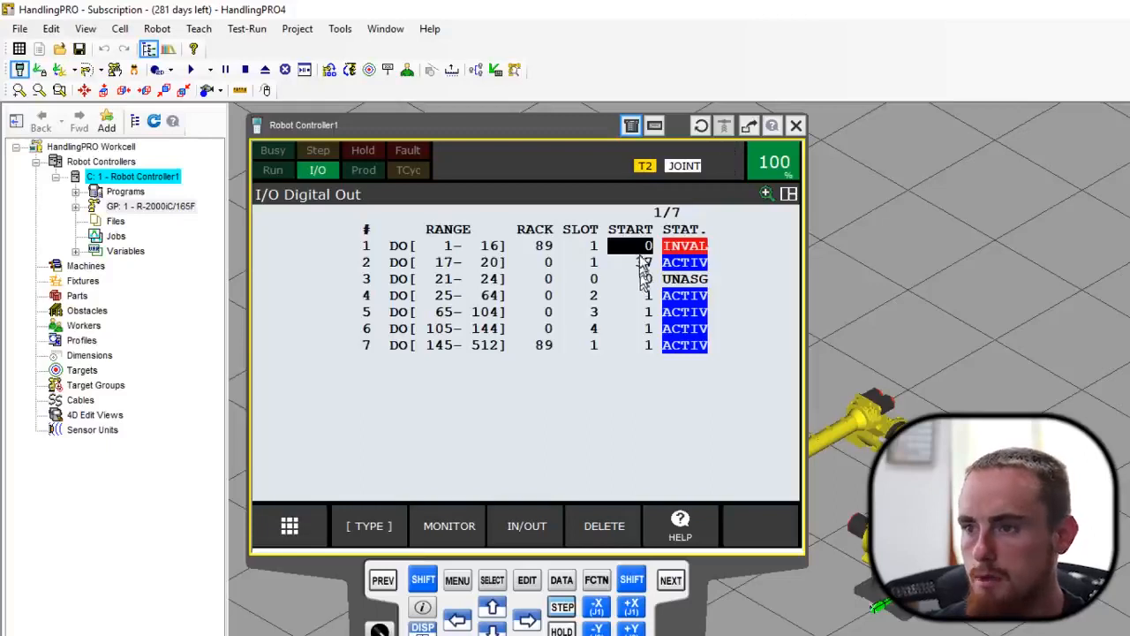
pyautogui.write('1')
pyautogui.press('Return')
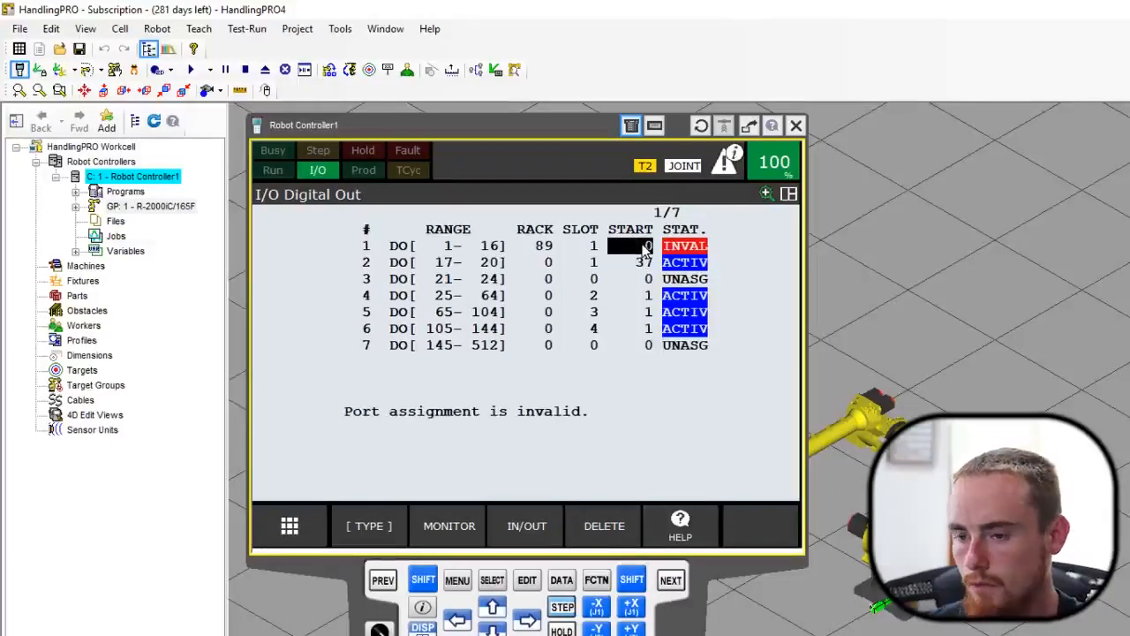
pyautogui.write('1')
pyautogui.press('Return')
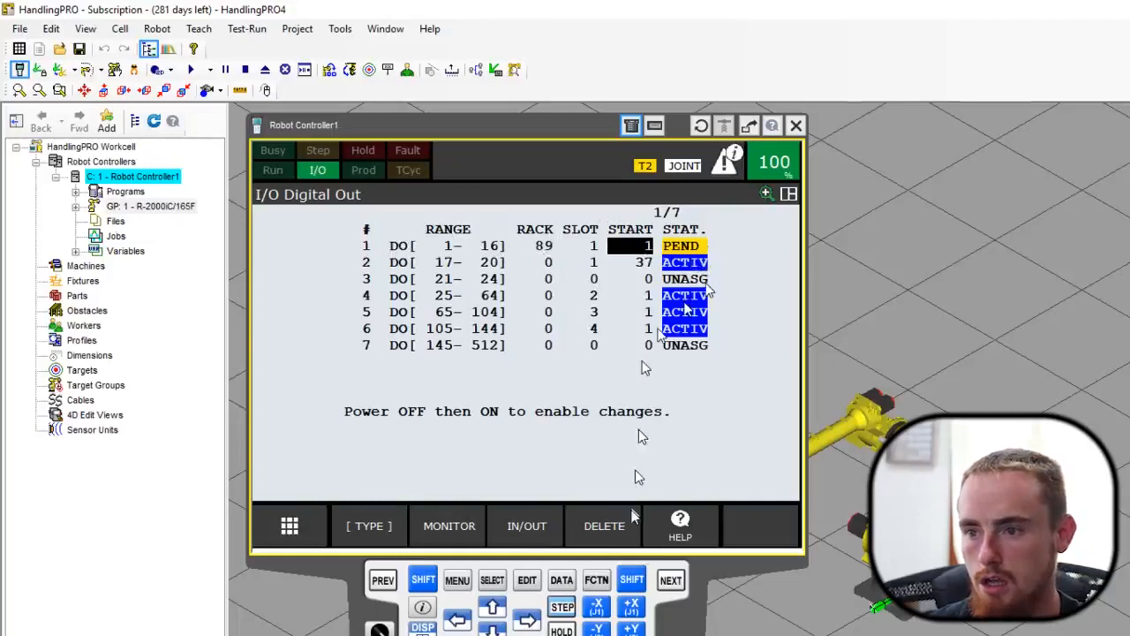
# Step: Restart the controller with CYCLE POWER to enable the new mapping of digital outputs 1–16
pyautogui.click(597, 581)
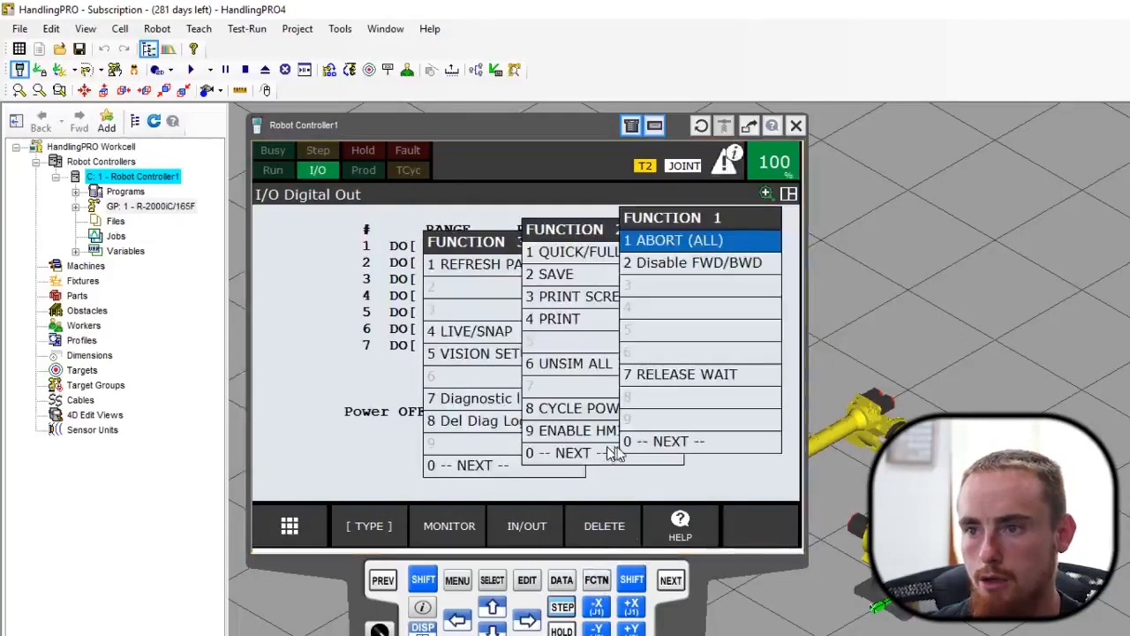
pyautogui.click(546, 407)
pyautogui.click(528, 383)
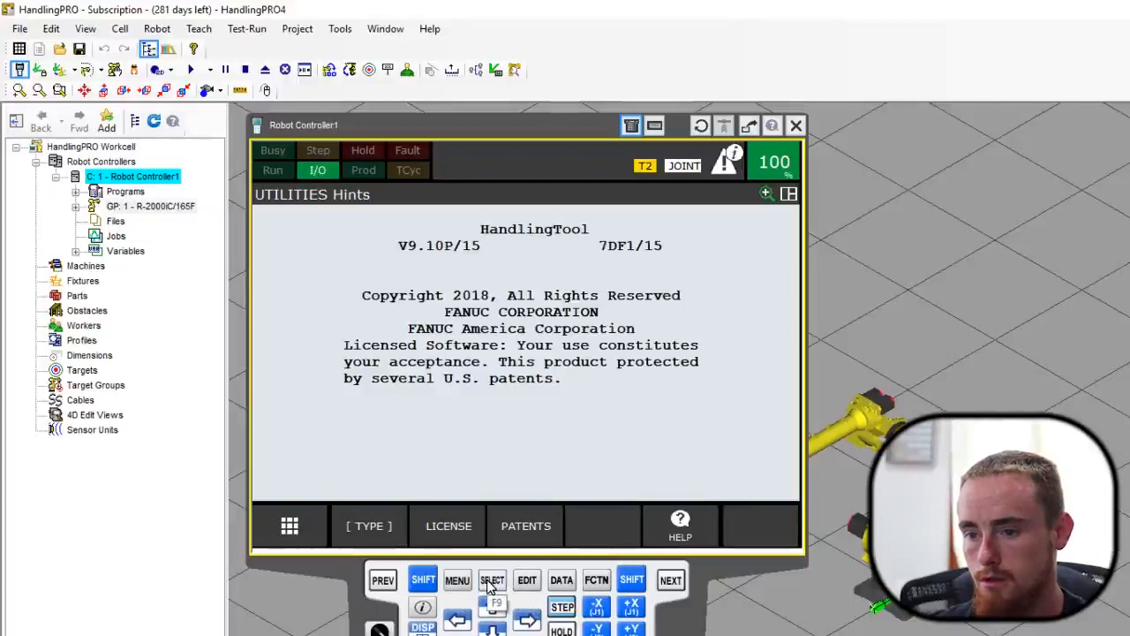
# Step: Go back to the digital I/O monitor and check the status of the first digital outputs
pyautogui.click(459, 581)
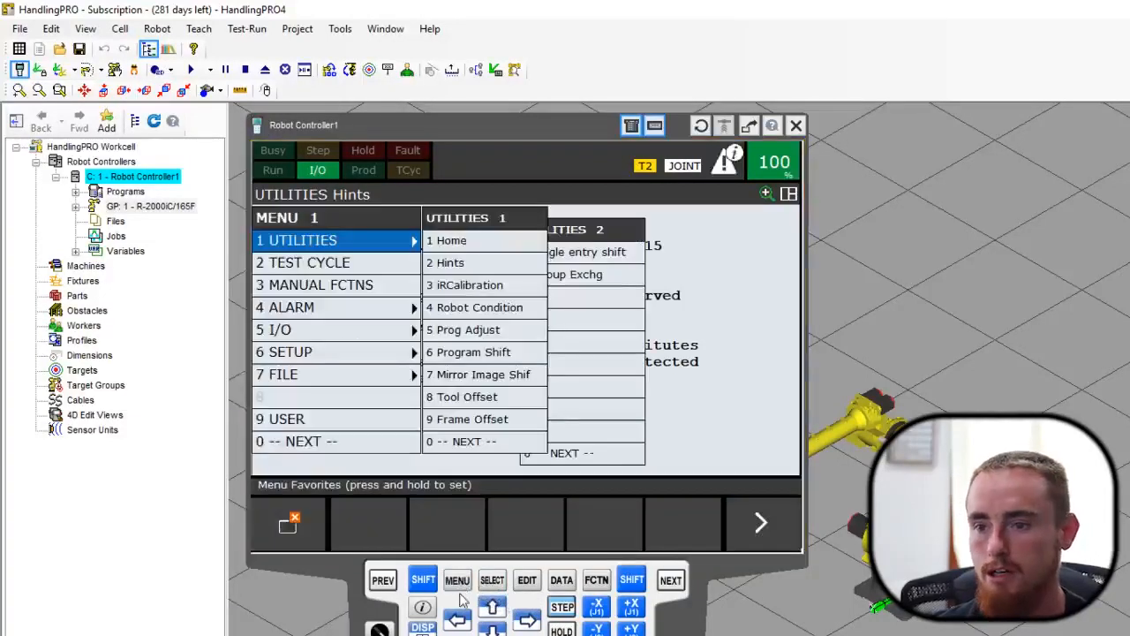
pyautogui.press('5')
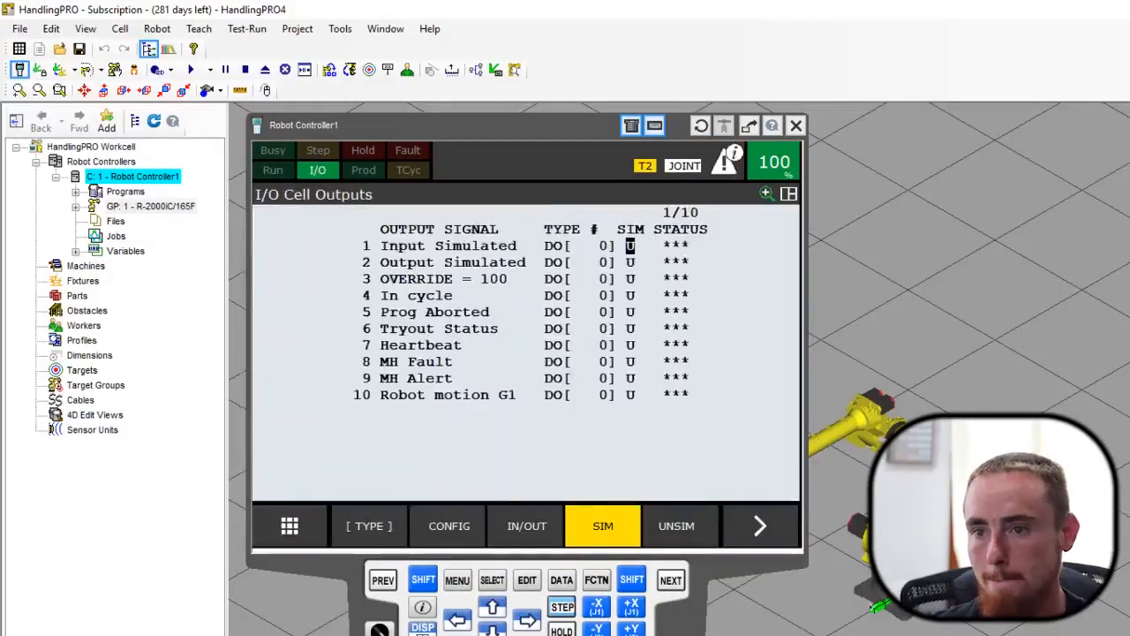
pyautogui.click(383, 517)
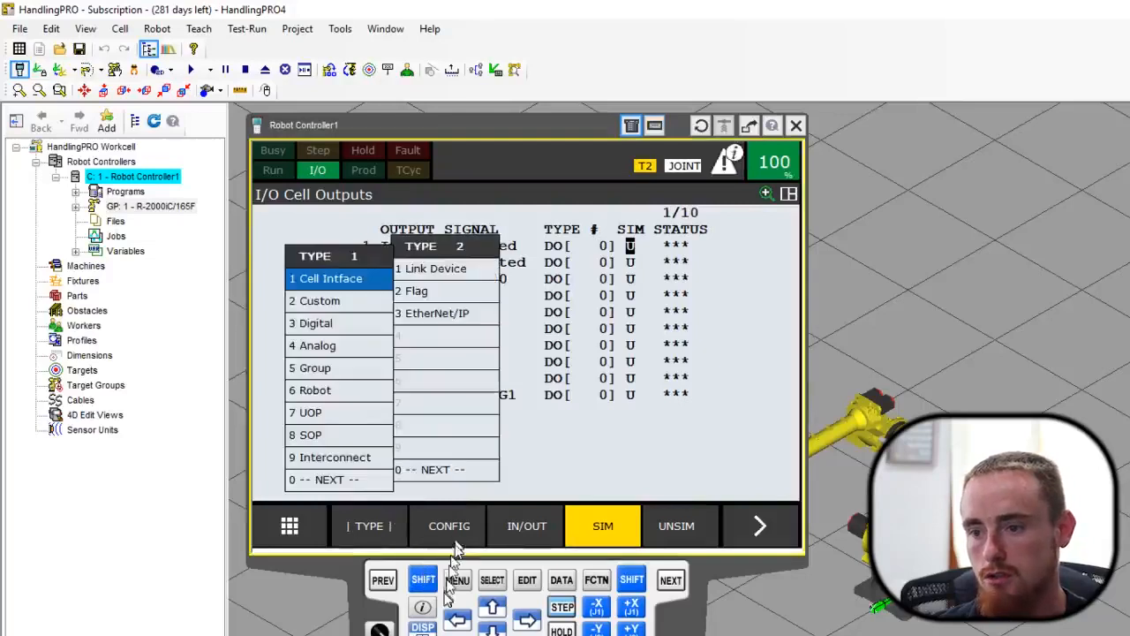
pyautogui.doubleClick(496, 630)
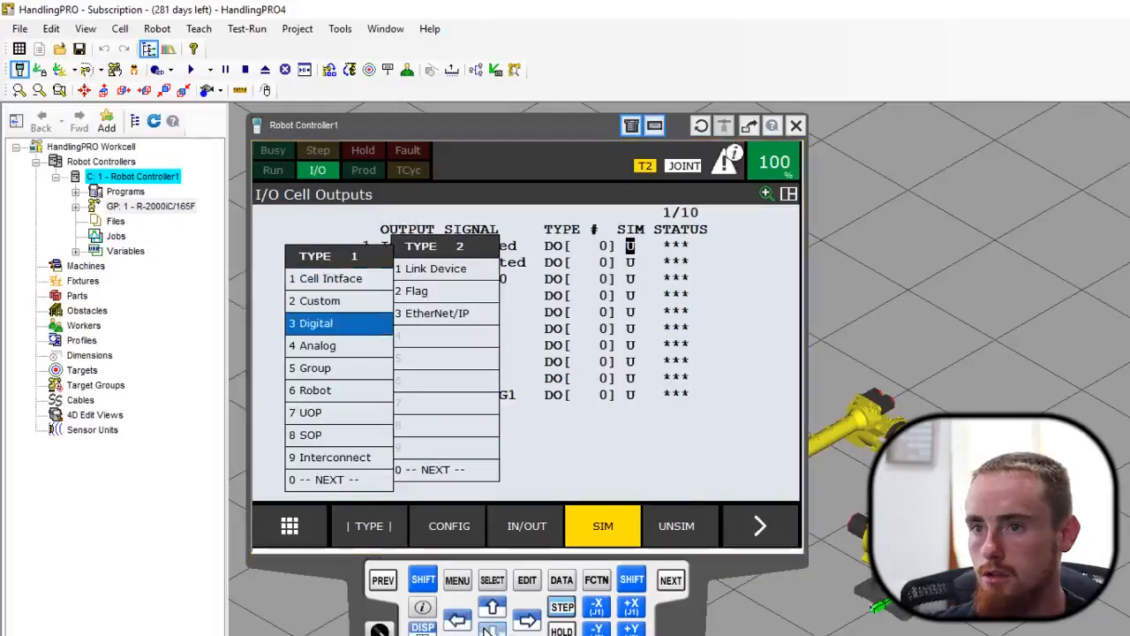
pyautogui.press('Return')
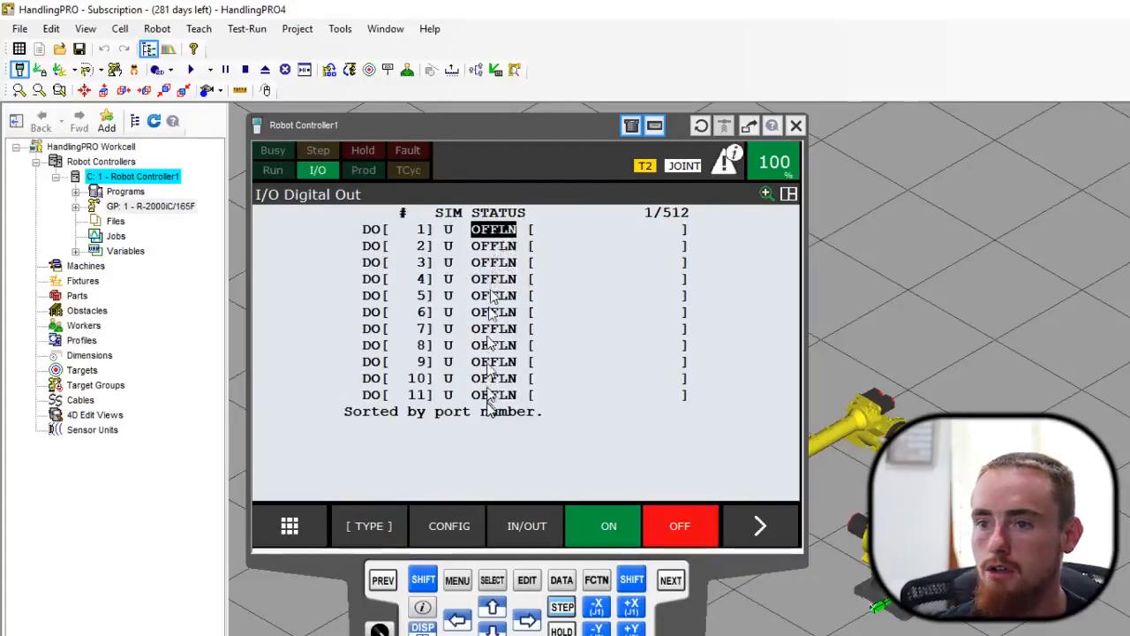
pyautogui.click(456, 581)
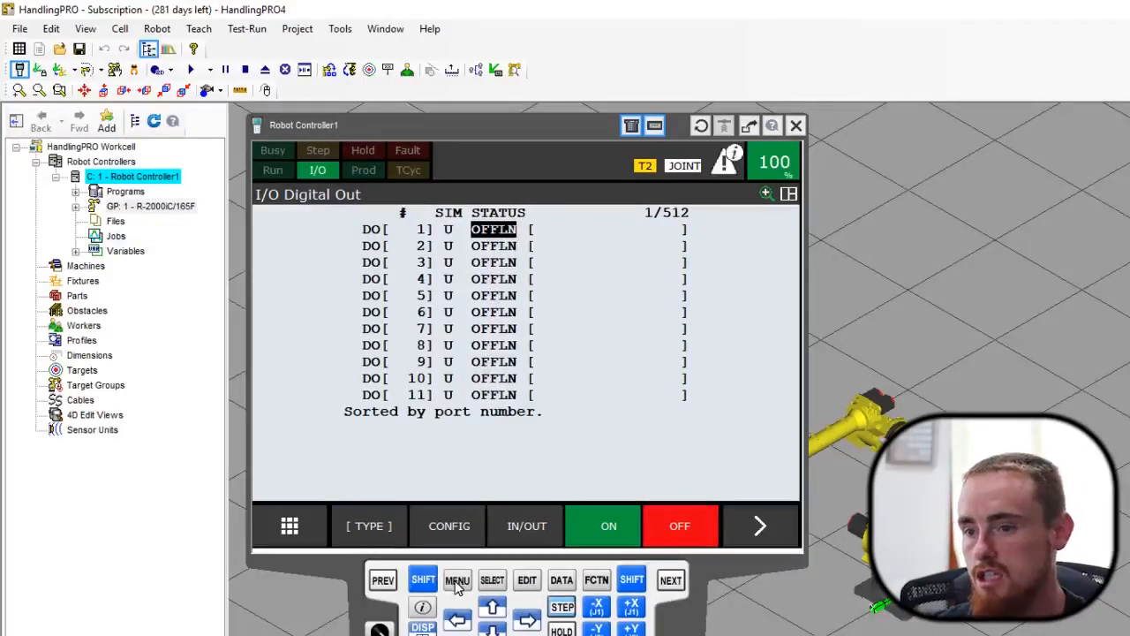
pyautogui.click(457, 581)
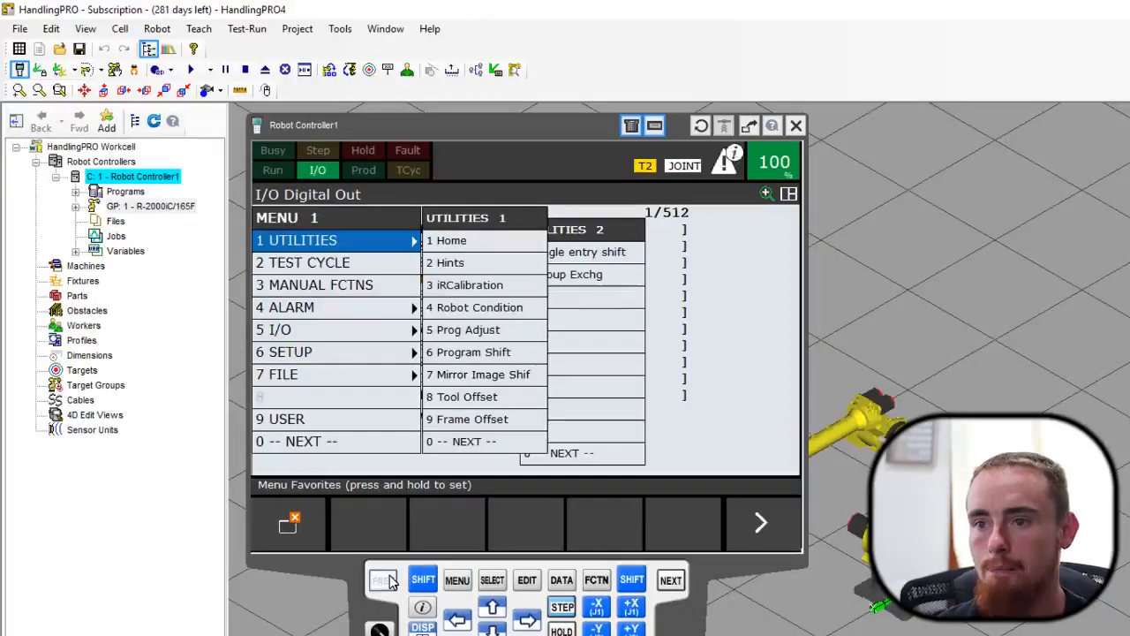
pyautogui.click(384, 580)
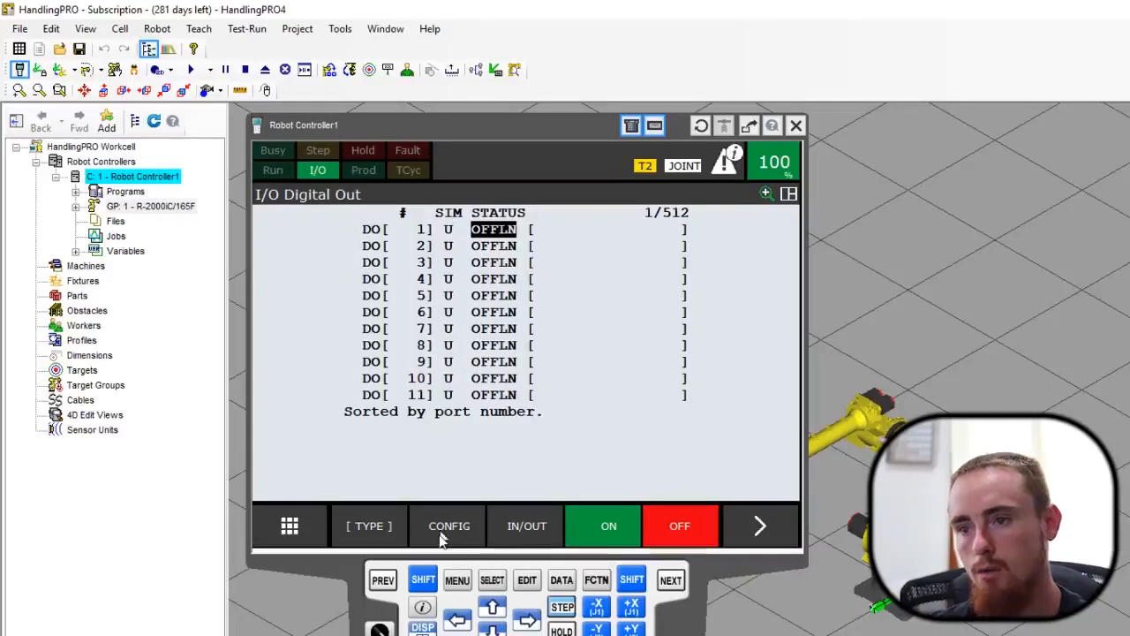
# Step: Open the EtherNet/IP list for rack 89 from the I/O types and set Connection1's Enable to TRUE
pyautogui.click(393, 530)
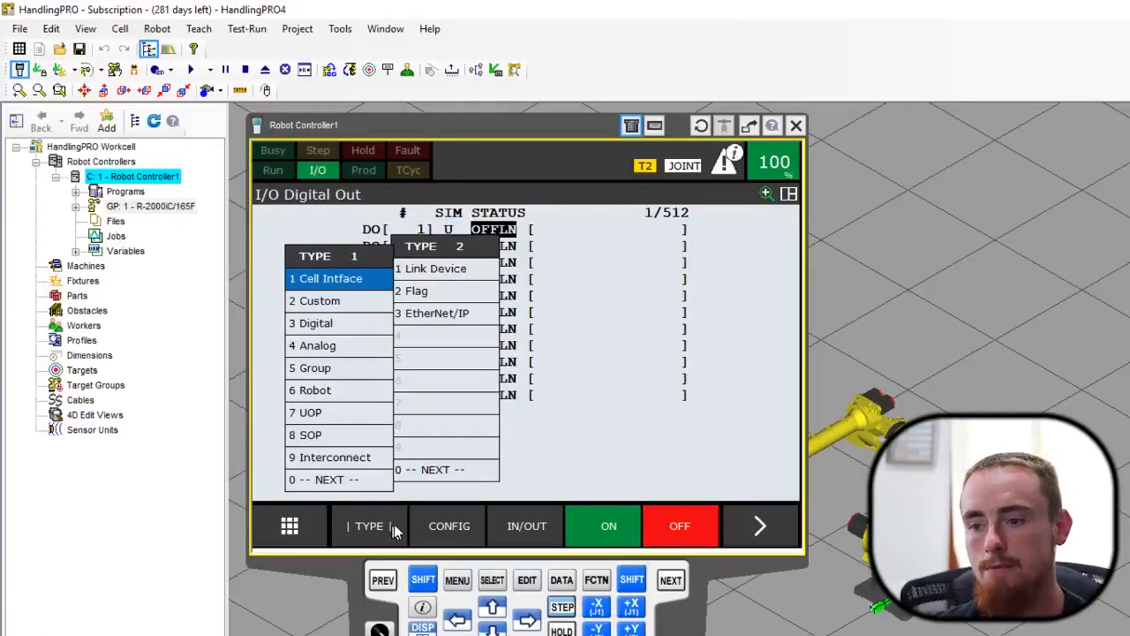
pyautogui.press('Right')
pyautogui.press('Down')
pyautogui.press('Down')
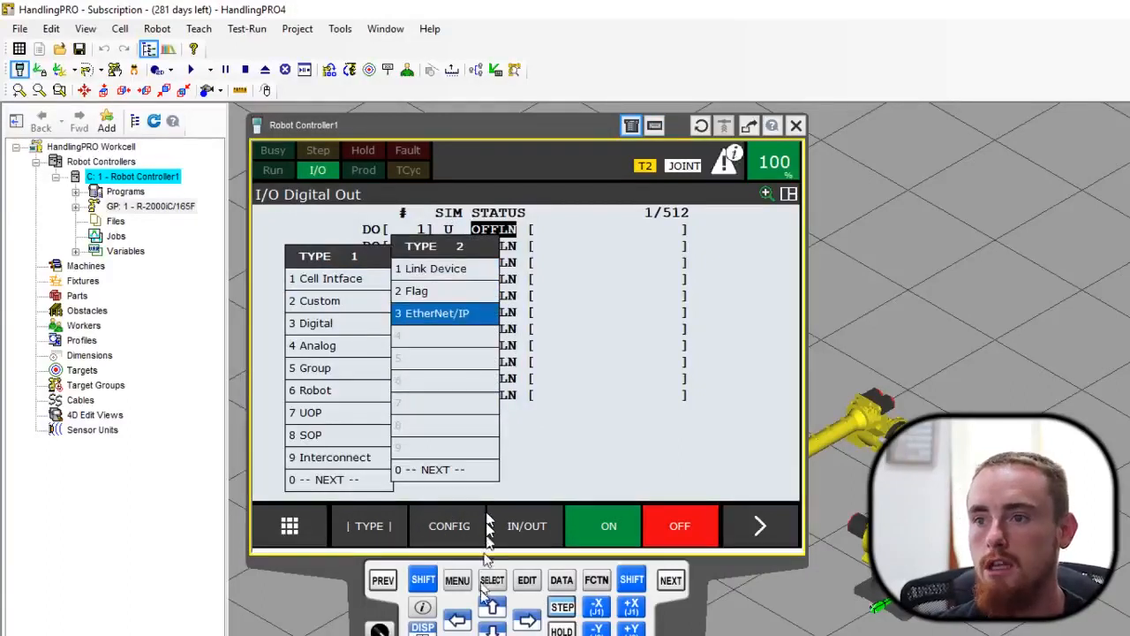
pyautogui.press('Return')
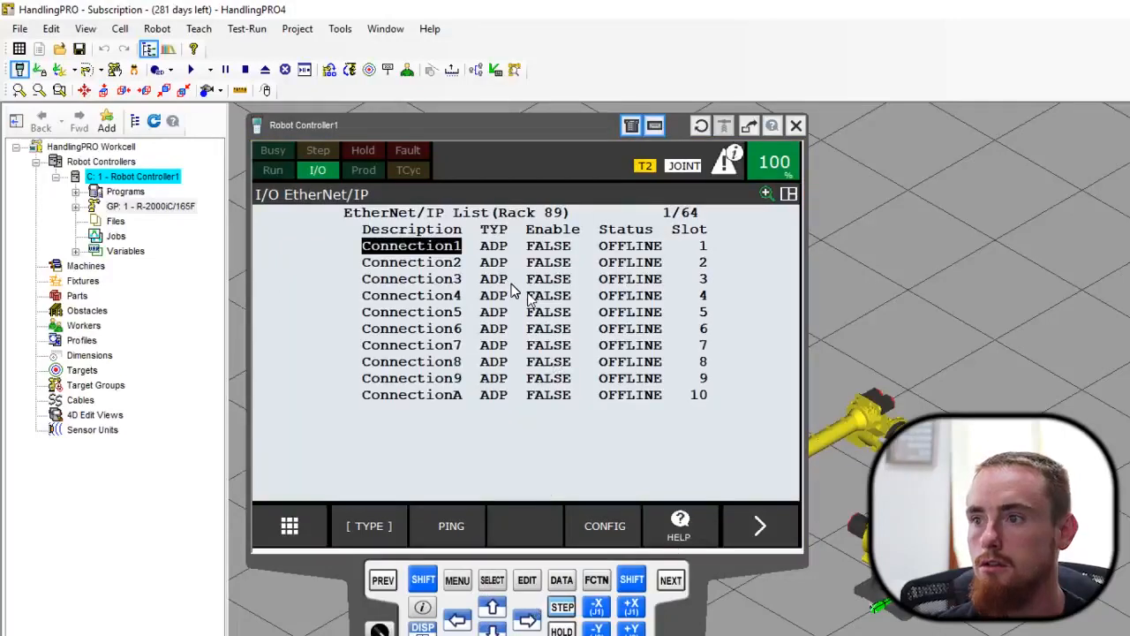
pyautogui.press('Right')
pyautogui.press('Right')
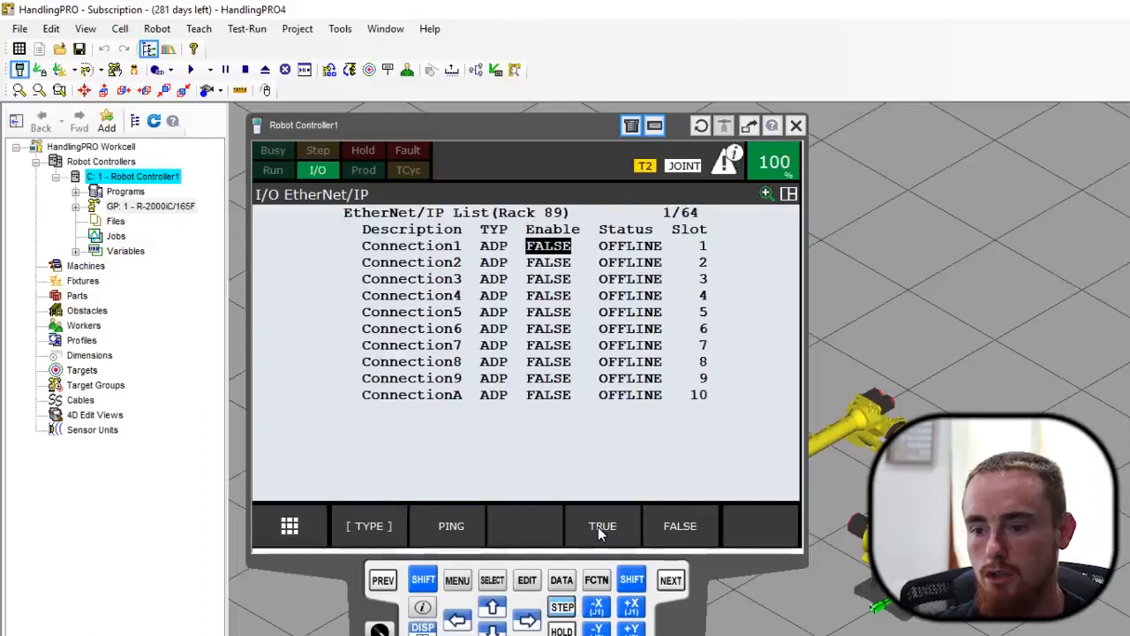
pyautogui.click(602, 526)
pyautogui.press('Left')
pyautogui.press('Left')
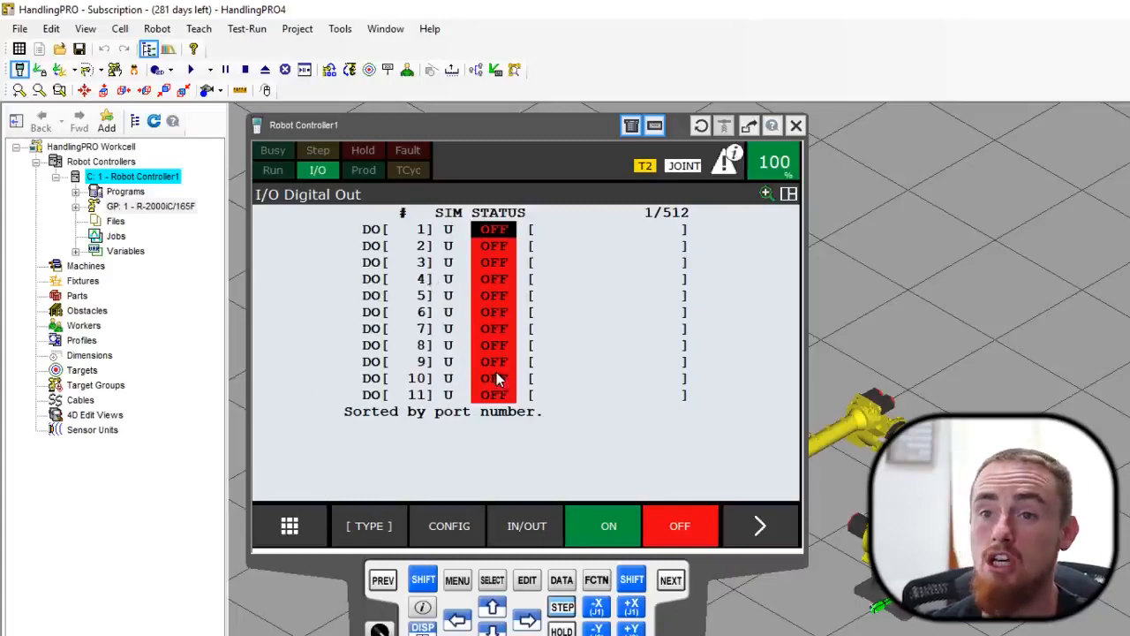
# Step: Switch to GP-Pro EX, open the symbol variables and find the Rob_GI and Rob_I symbols with their addresses
pyautogui.hotkey('alt', 'Tab')
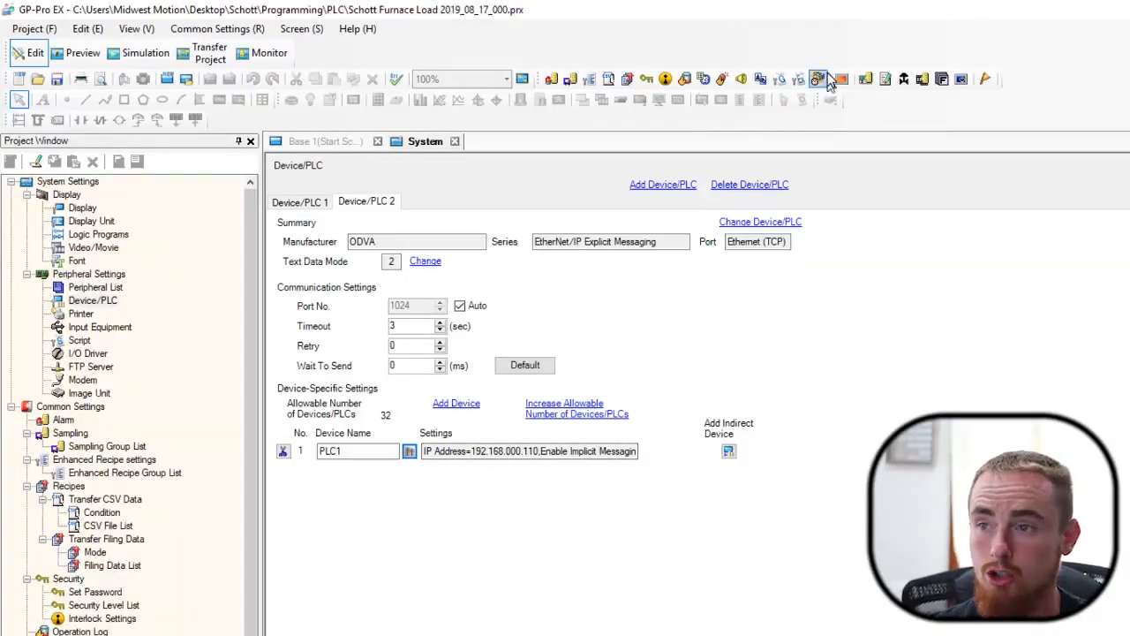
pyautogui.click(986, 80)
pyautogui.scroll(-5, 600, 279)
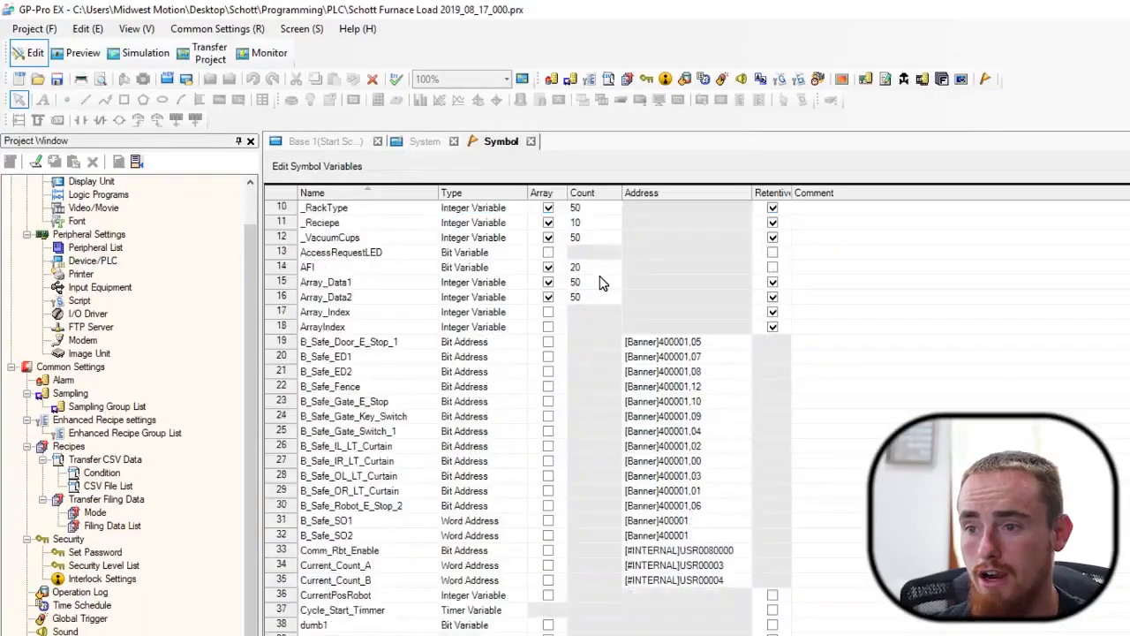
pyautogui.scroll(-2, 573, 287)
pyautogui.scroll(-10, 442, 282)
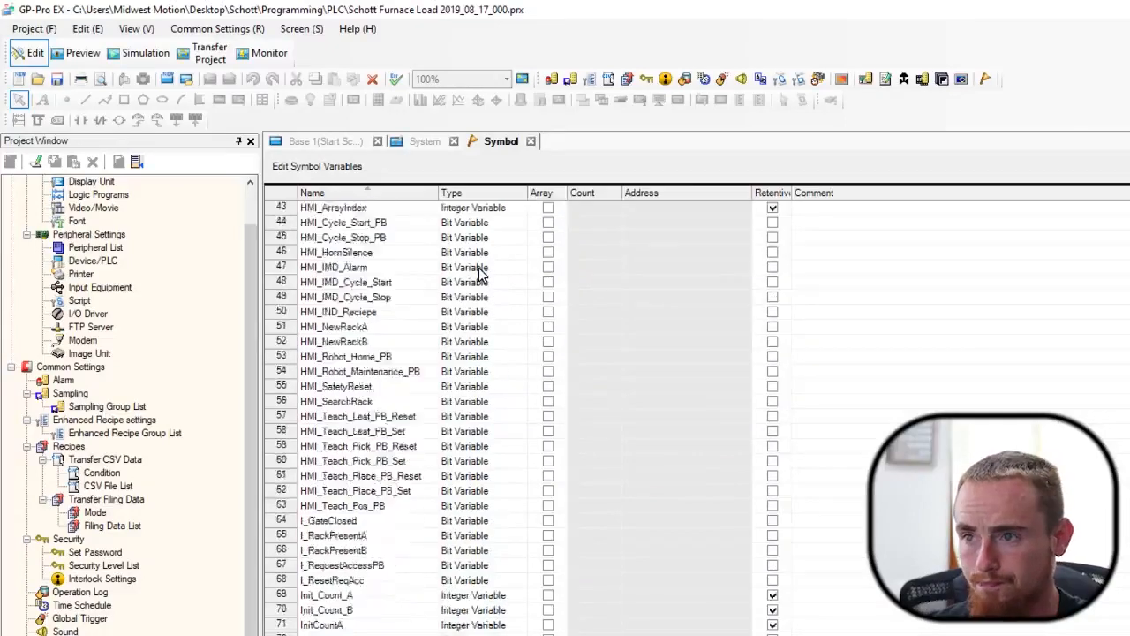
pyautogui.scroll(-15, 481, 275)
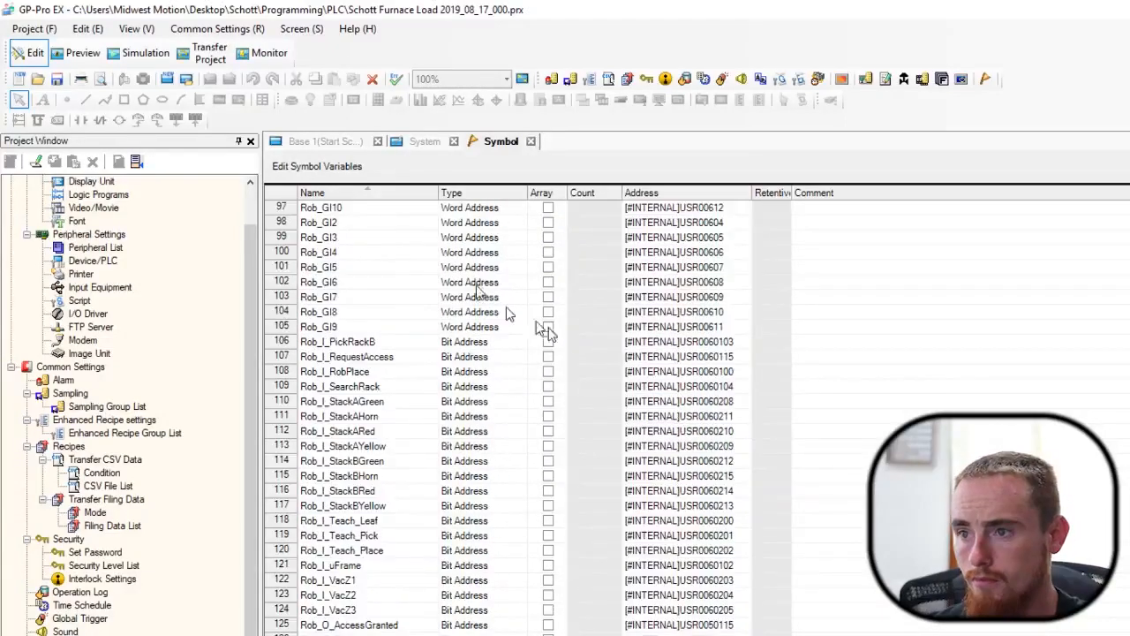
pyautogui.scroll(6, 777, 422)
pyautogui.scroll(6, 777, 422)
pyautogui.scroll(-9, 525, 342)
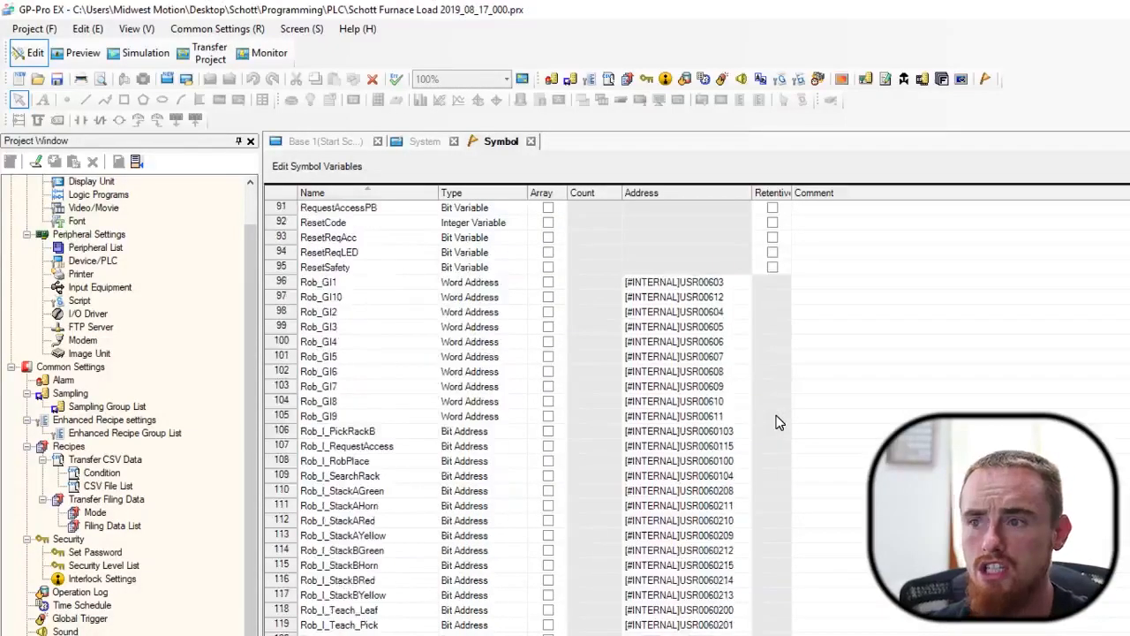
pyautogui.scroll(-2, 618, 318)
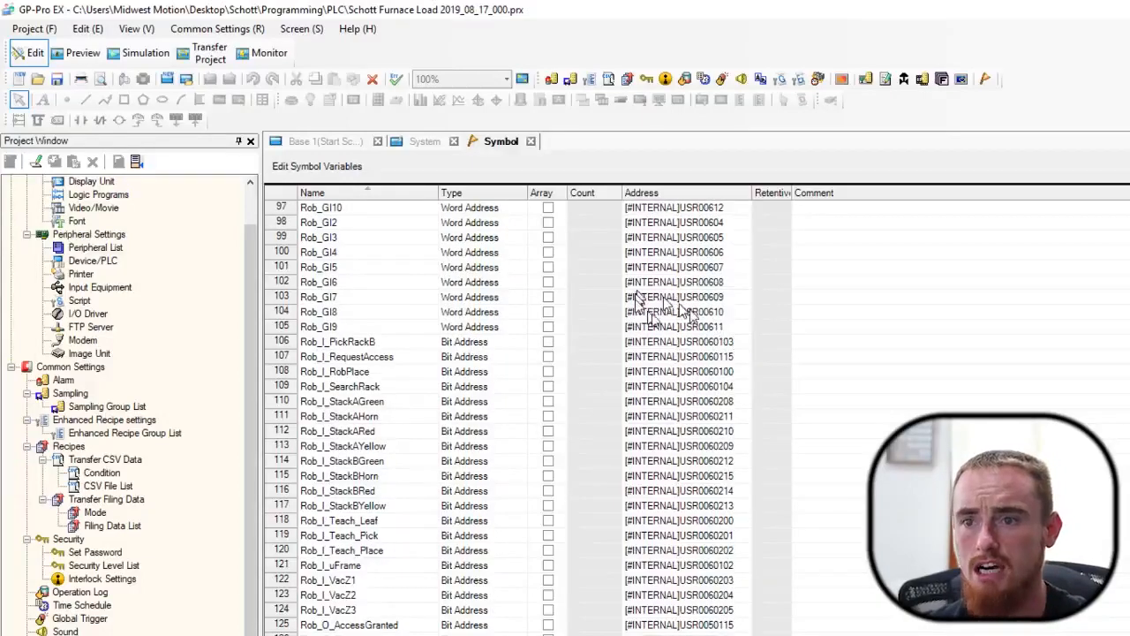
pyautogui.scroll(2, 660, 322)
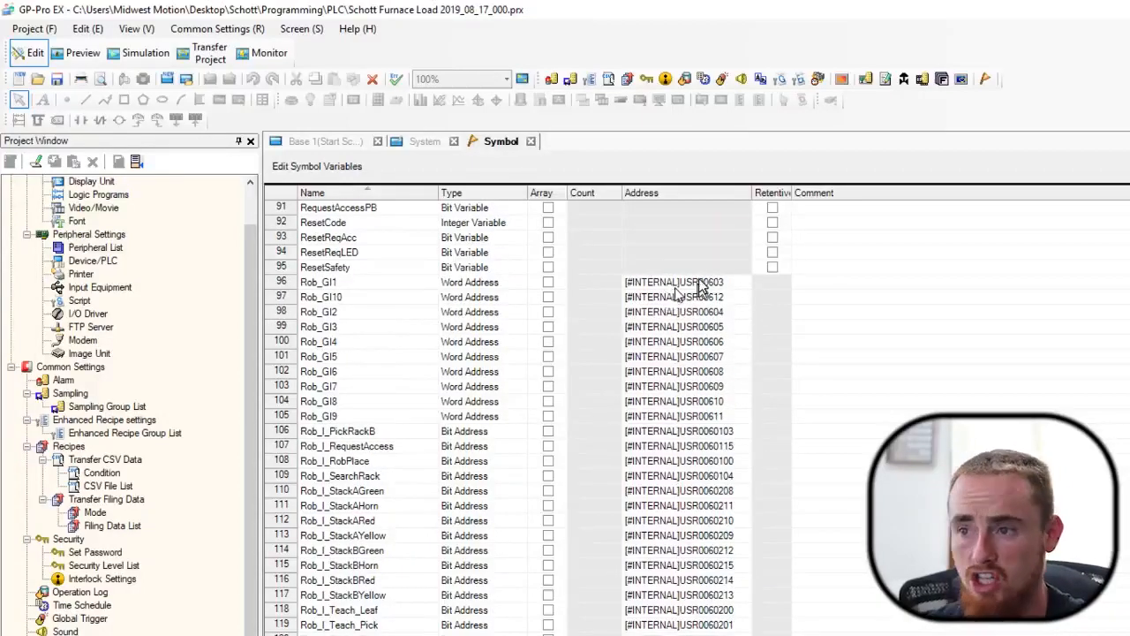
pyautogui.scroll(-1, 702, 285)
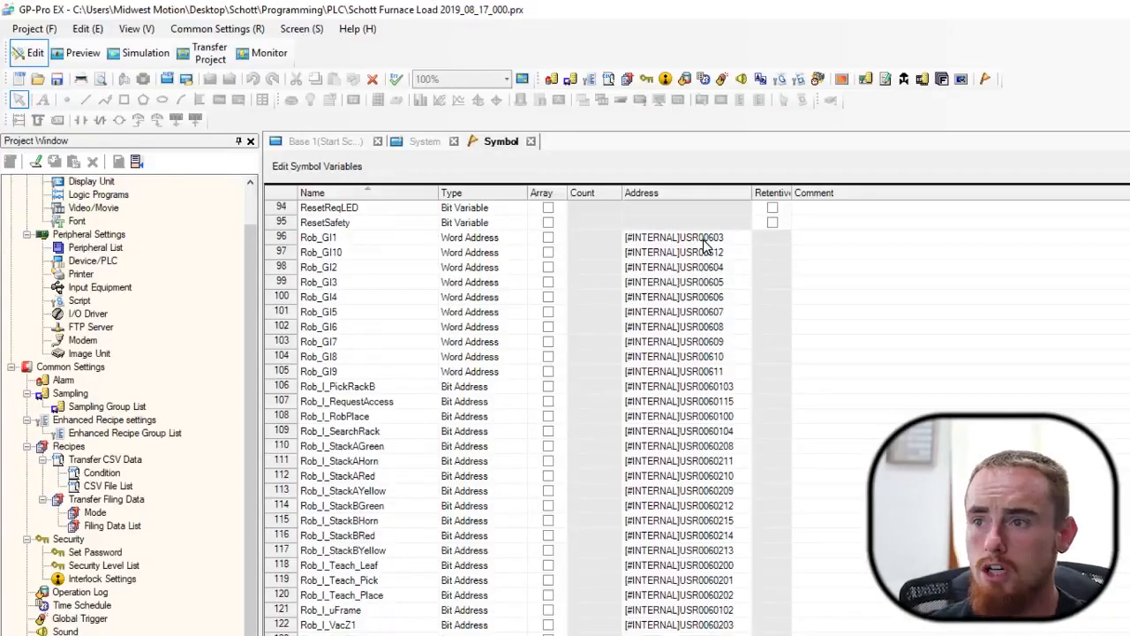
# Step: Examine the types and internal addresses of the Rob_GI1, Rob_GI10 and Rob_GI2 symbols
pyautogui.click(717, 238)
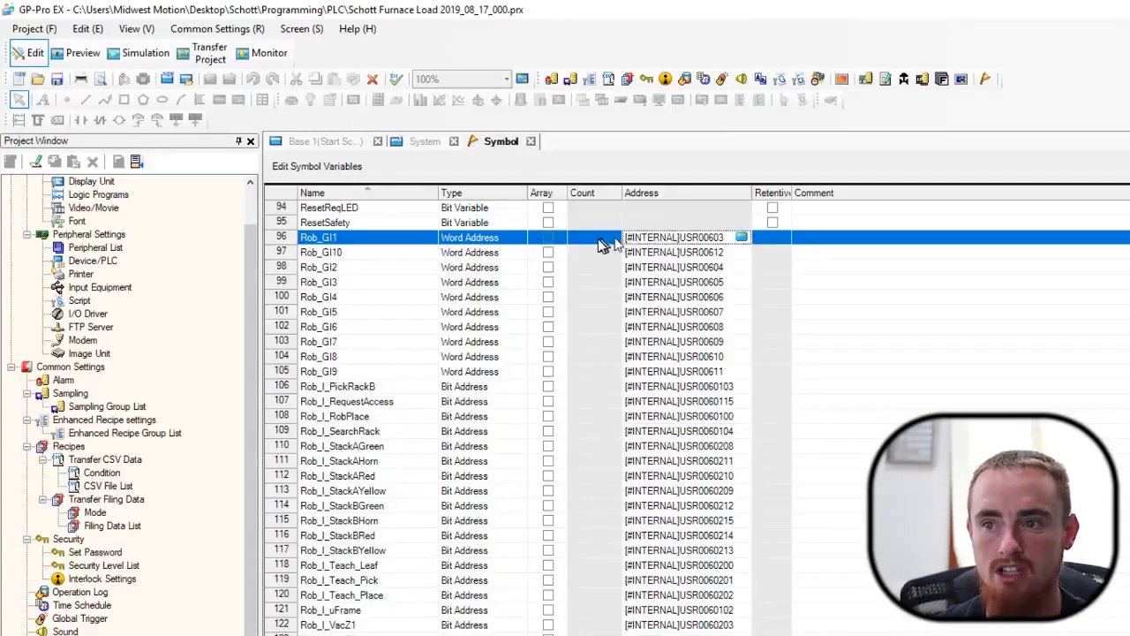
pyautogui.click(658, 252)
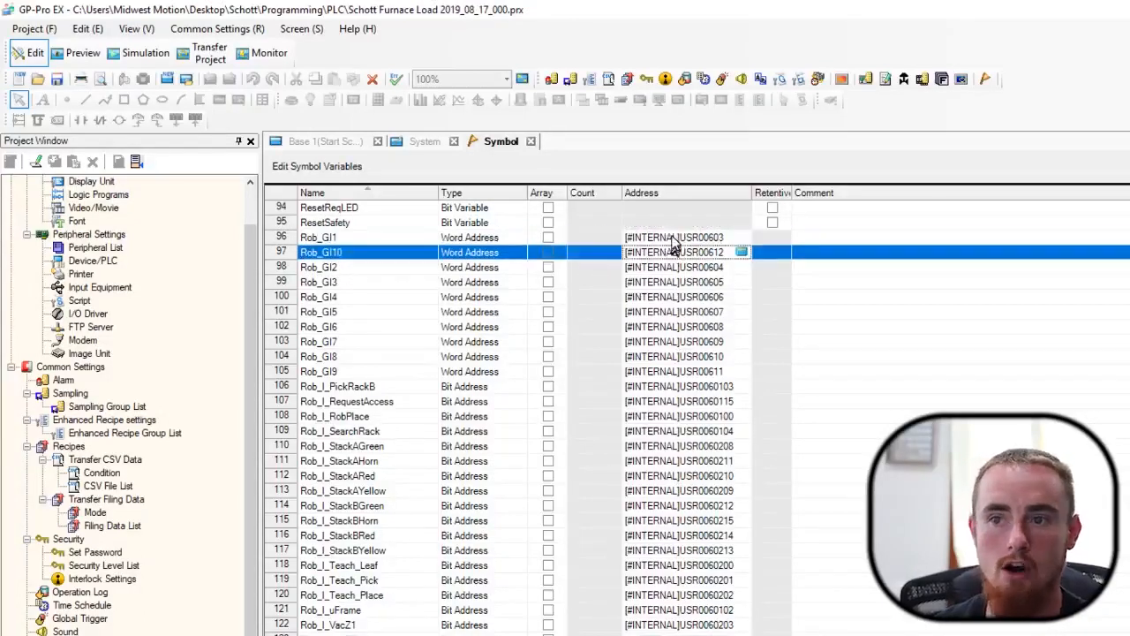
pyautogui.click(672, 239)
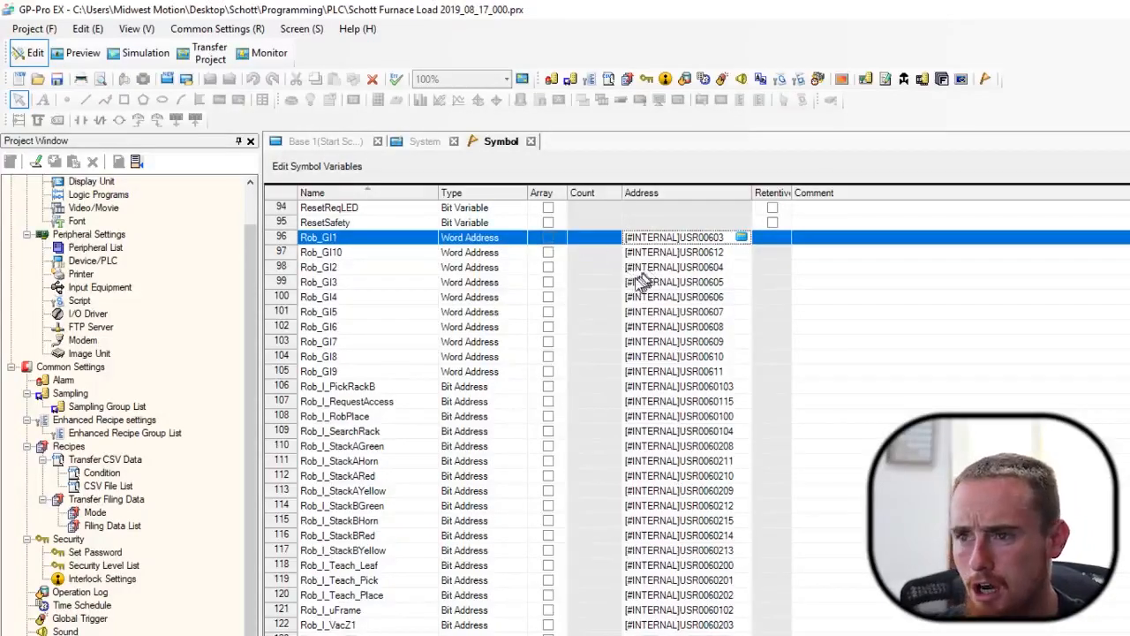
pyautogui.click(437, 257)
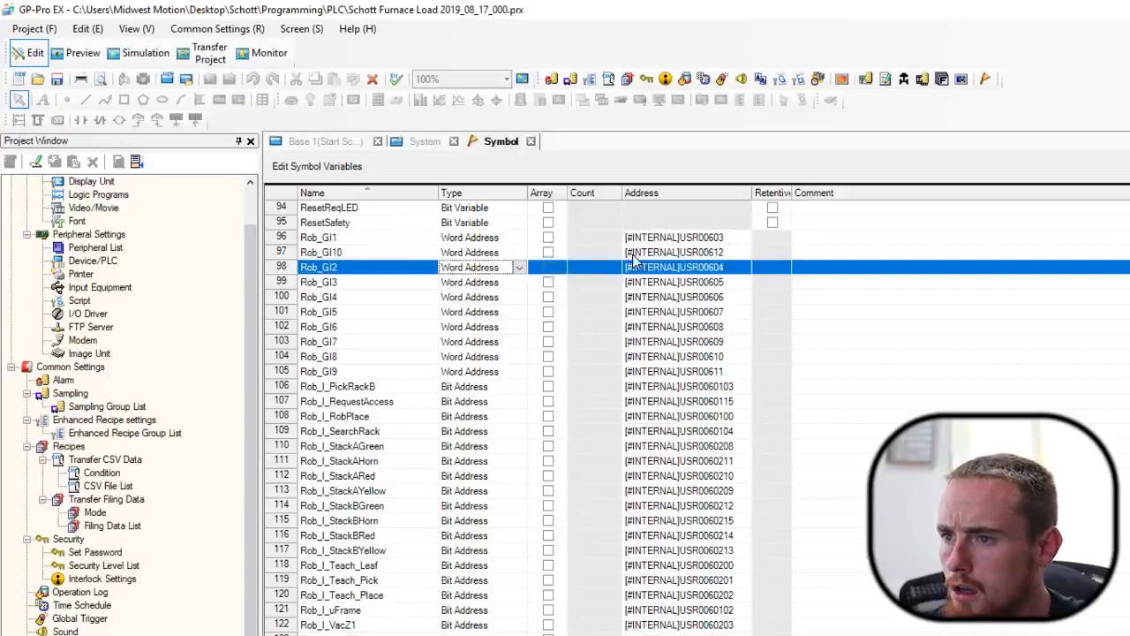
pyautogui.click(689, 254)
# Step: Show the type options of the Rob_I_PickRackB symbol and choose Bit Address
pyautogui.scroll(-2, 684, 253)
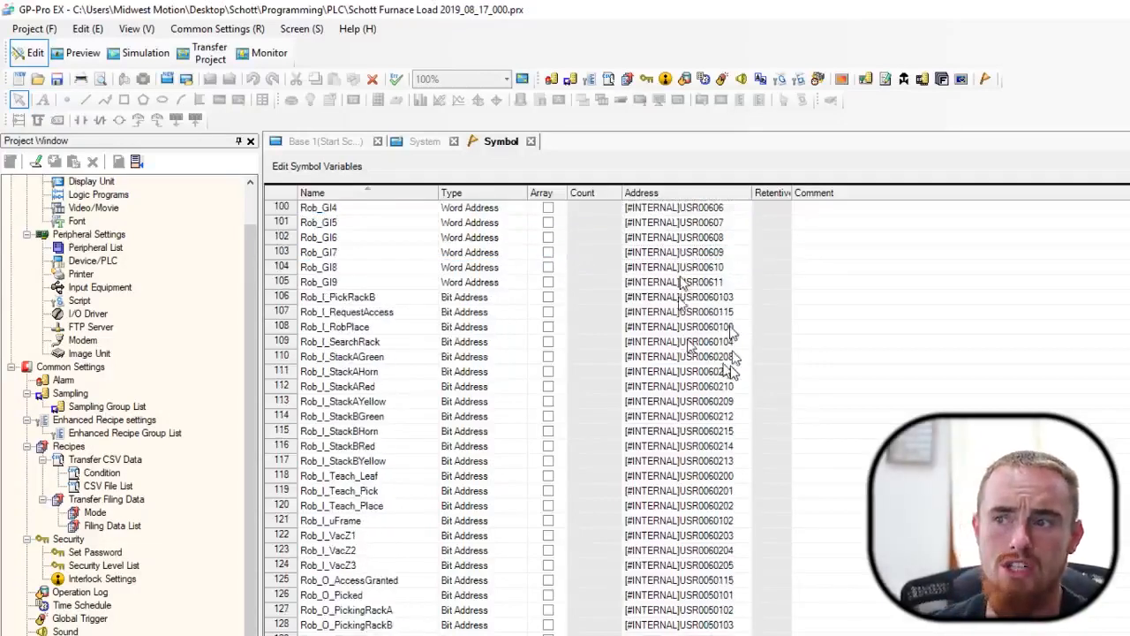
pyautogui.click(644, 298)
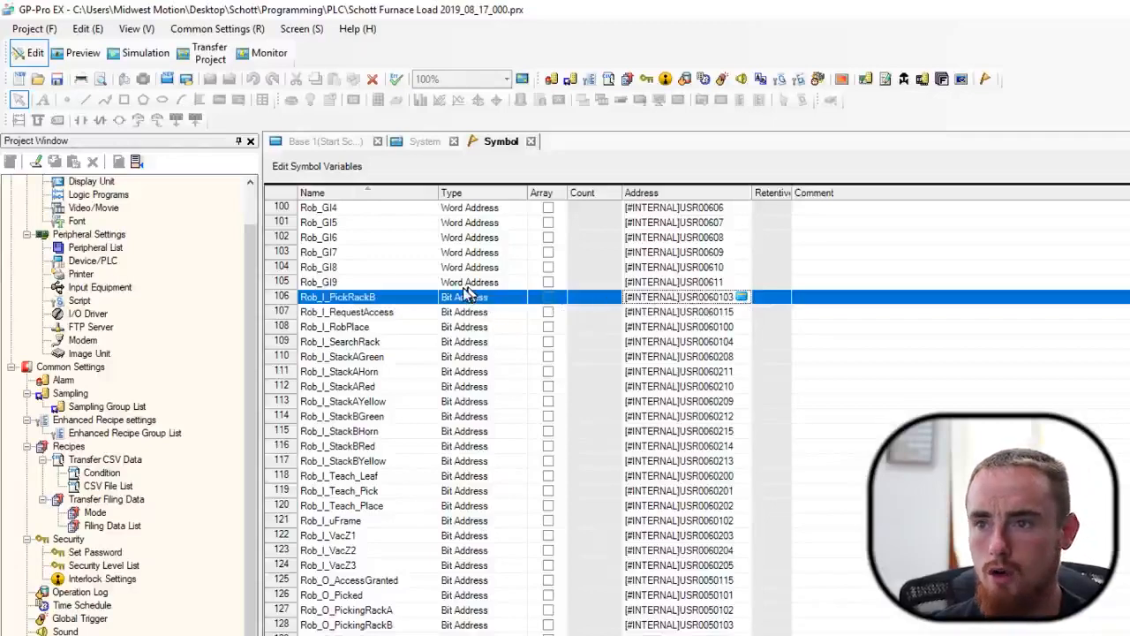
pyautogui.scroll(-9, 458, 304)
pyautogui.scroll(9, 458, 304)
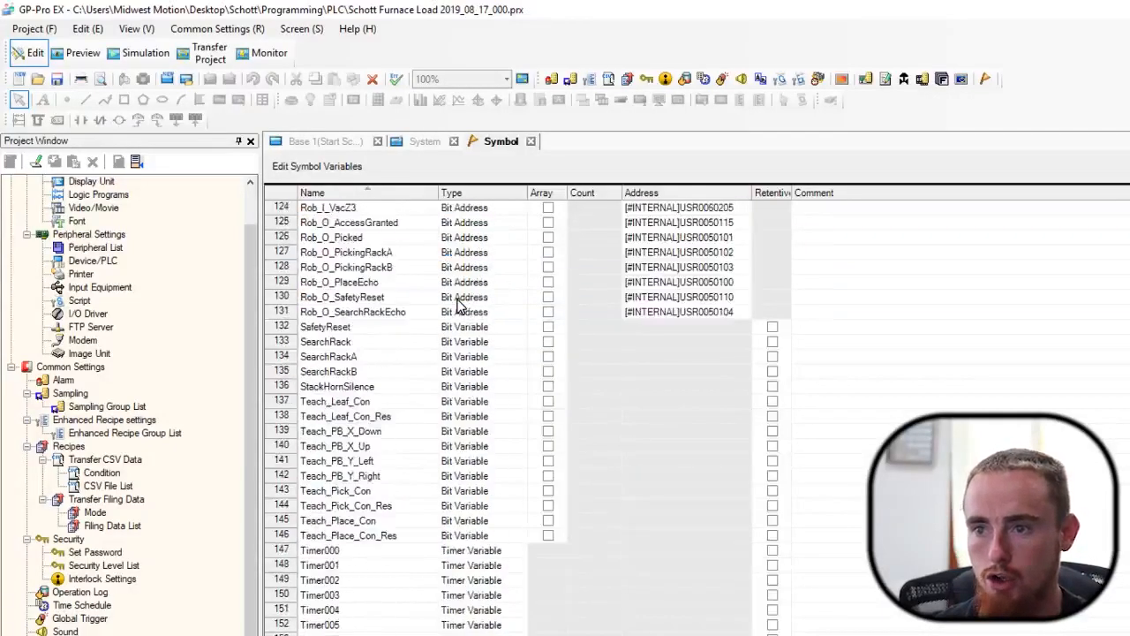
pyautogui.scroll(1, 458, 305)
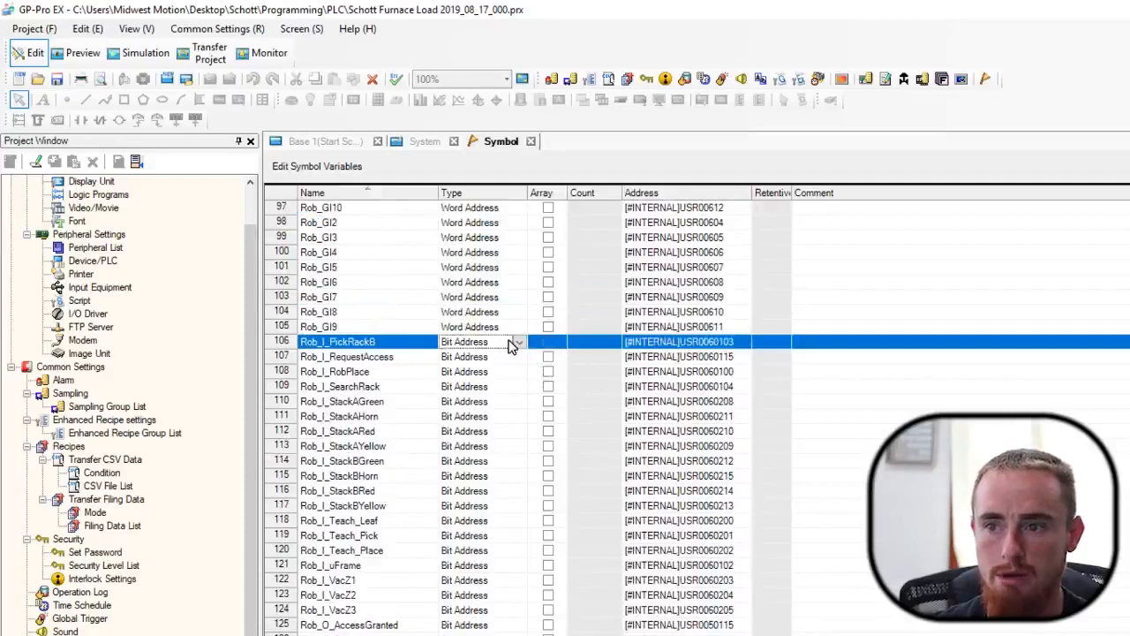
pyautogui.click(515, 342)
pyautogui.click(521, 342)
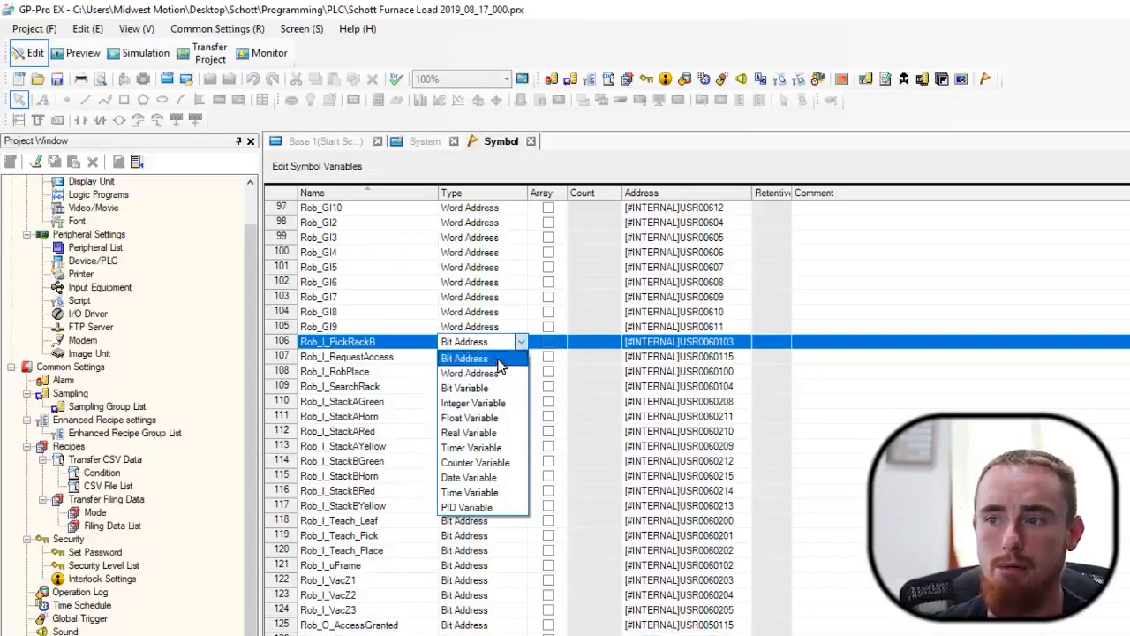
pyautogui.click(498, 360)
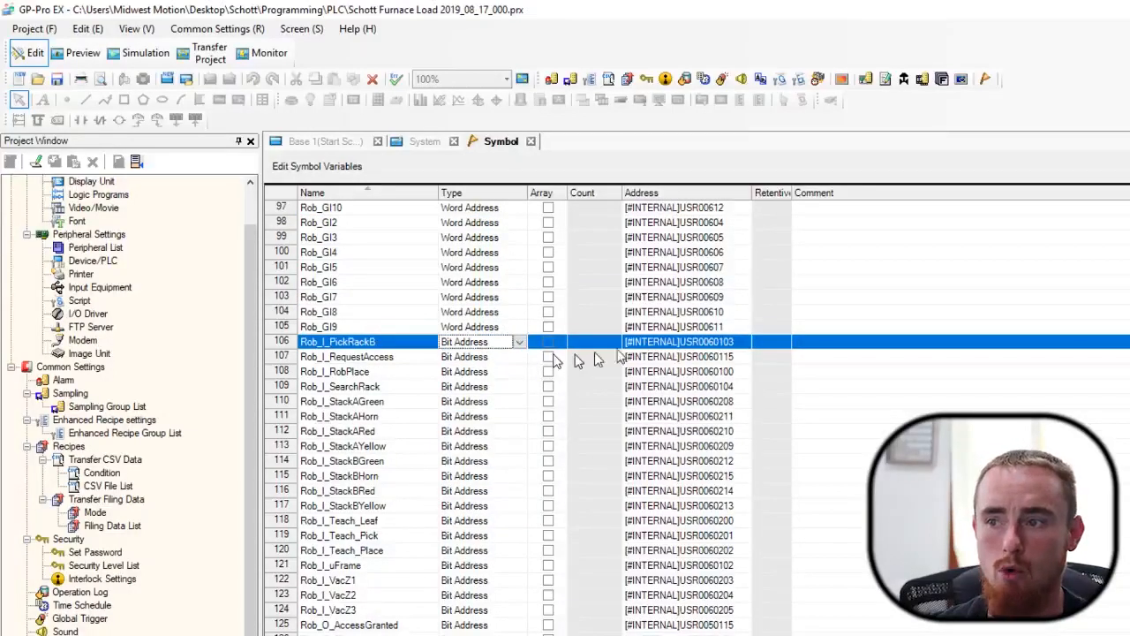
# Step: Open the address entry of Rob_I_PickRackB, inspect its Device/PLC and USR address settings, and close it
pyautogui.click(723, 347)
pyautogui.click(742, 343)
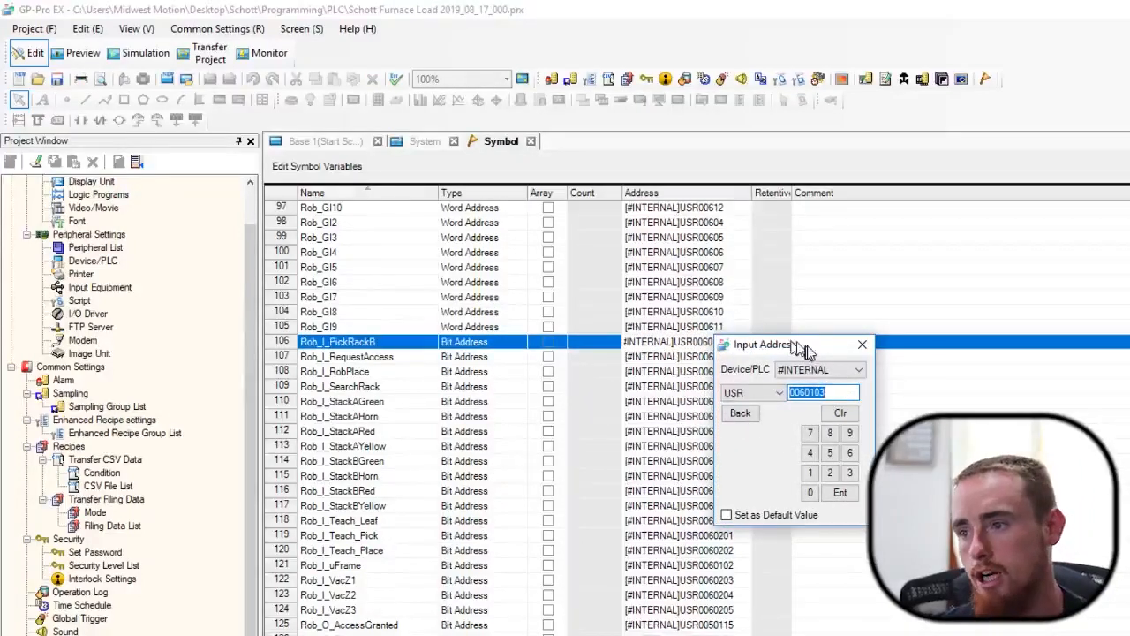
pyautogui.moveTo(800, 346); pyautogui.dragTo(920, 297)
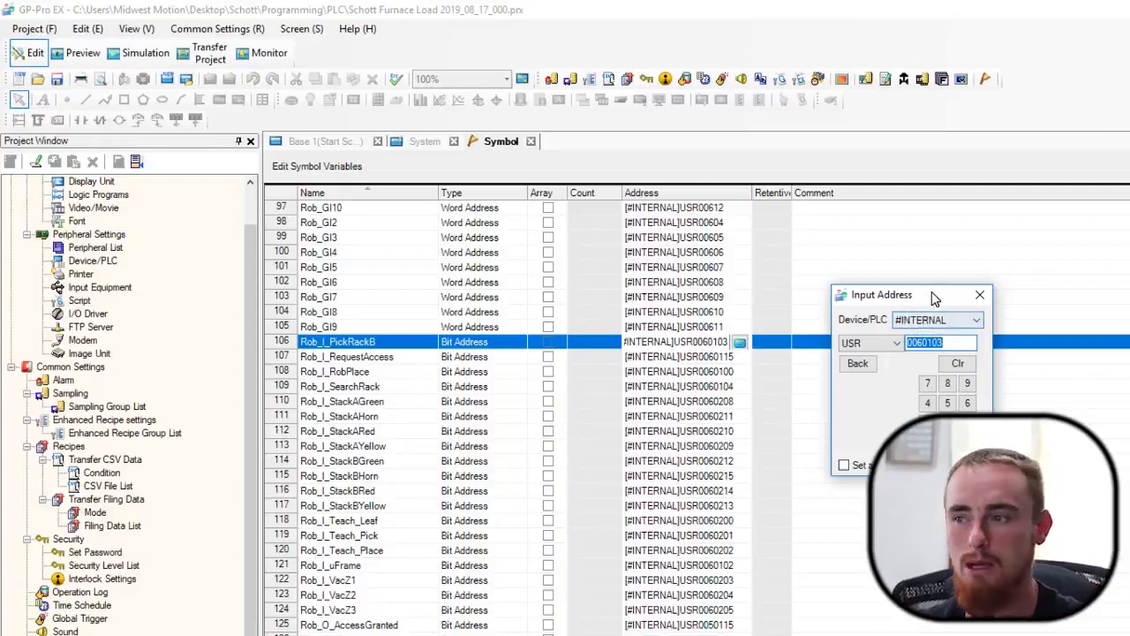
pyautogui.click(978, 296)
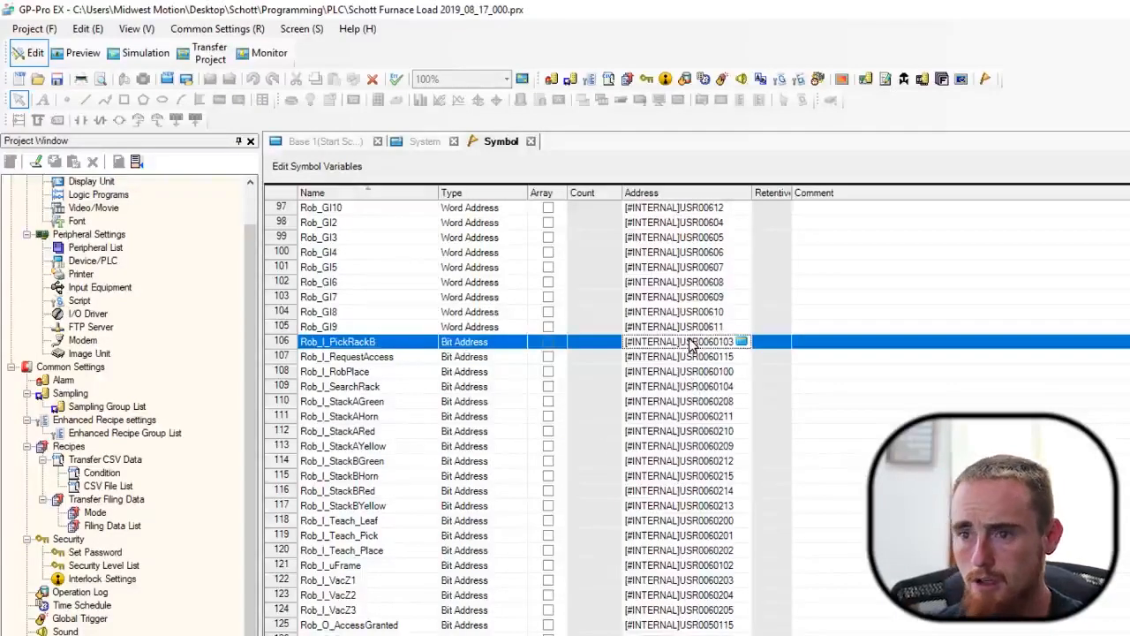
# Step: Review the Rob_I and Rob_O bit symbols with their addresses and select the name of Rob_I_PickRackB
pyautogui.scroll(-1, 691, 344)
pyautogui.scroll(2, 691, 344)
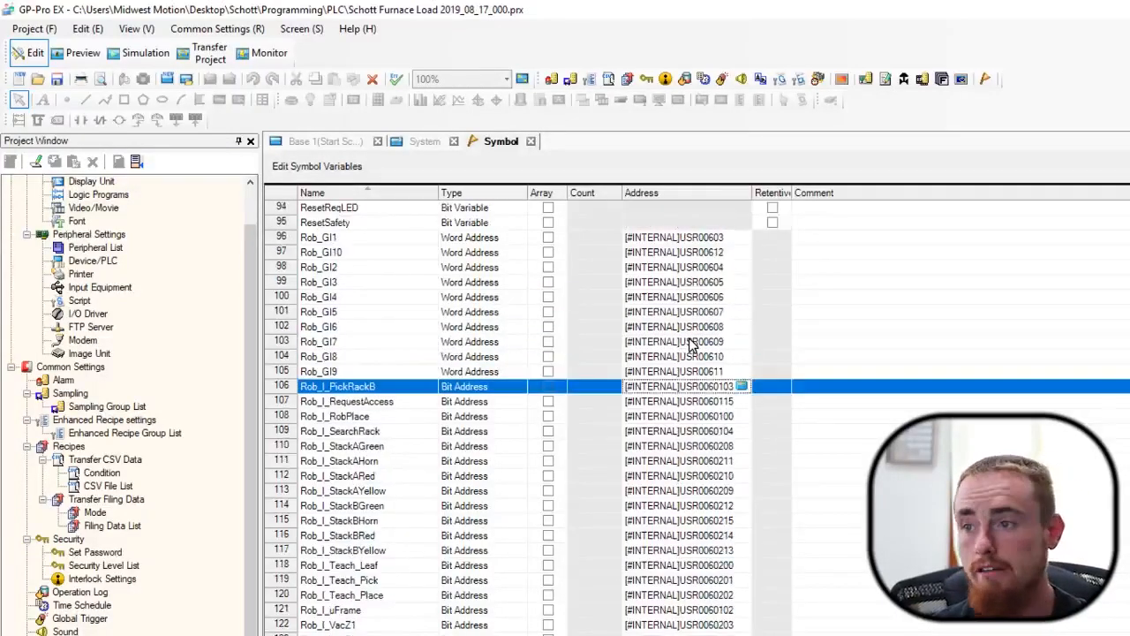
pyautogui.scroll(-2, 691, 344)
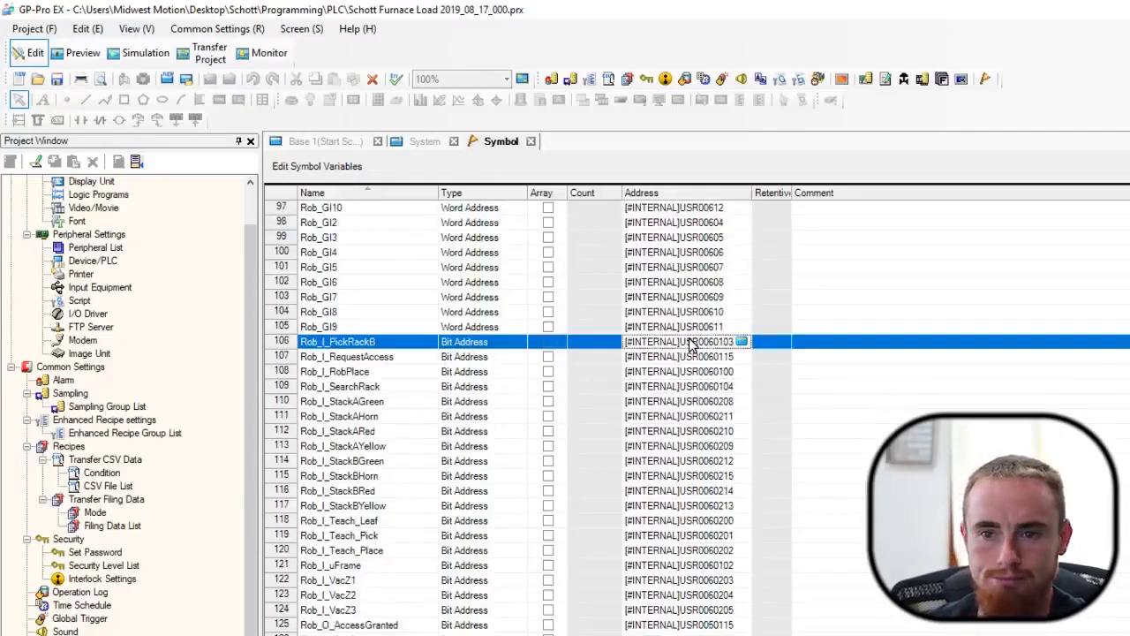
pyautogui.scroll(-1, 691, 345)
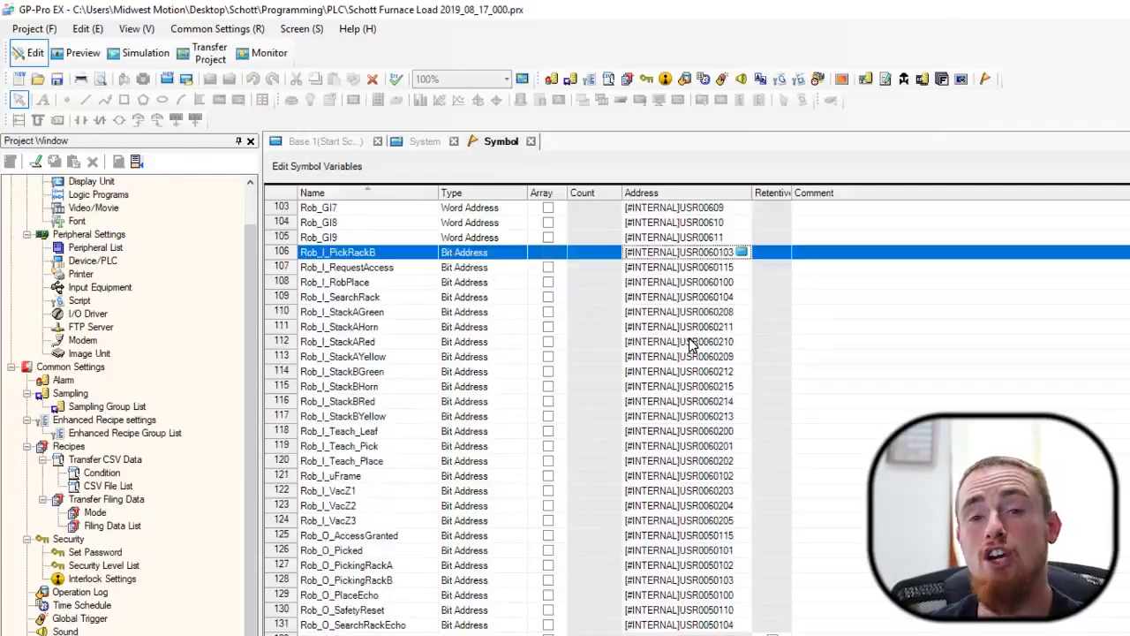
pyautogui.scroll(1, 692, 345)
pyautogui.scroll(-1, 691, 344)
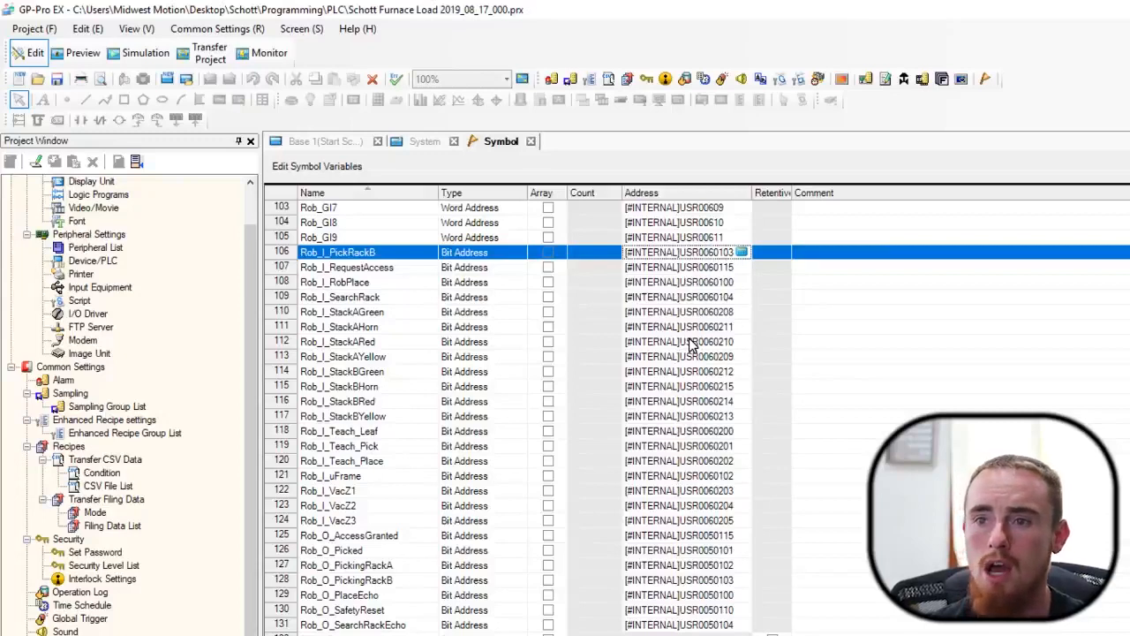
pyautogui.click(340, 253)
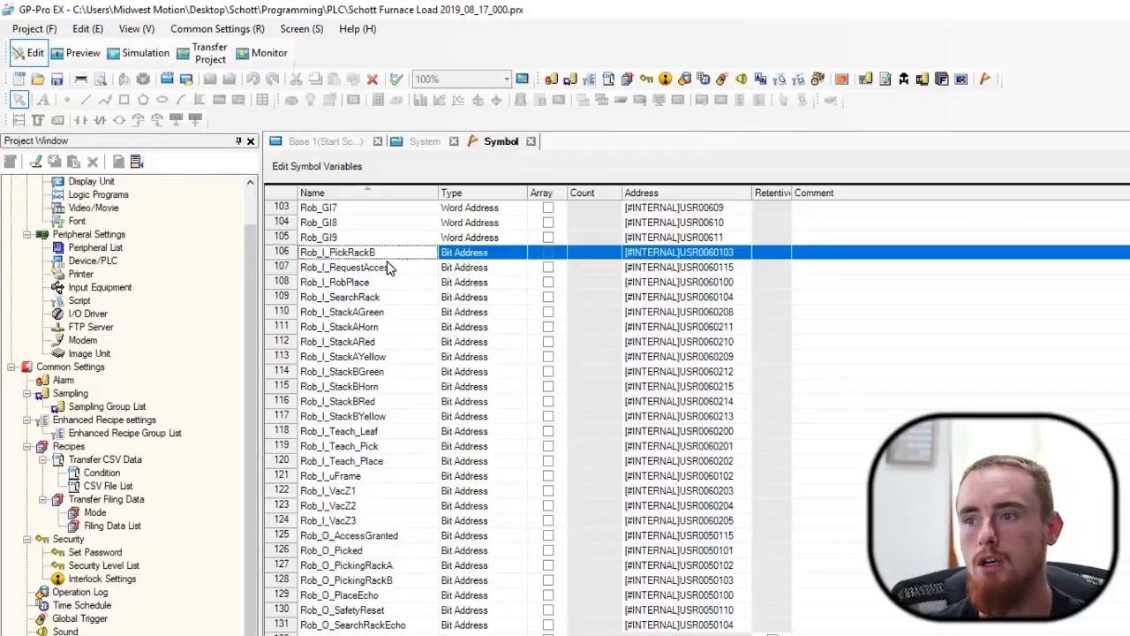